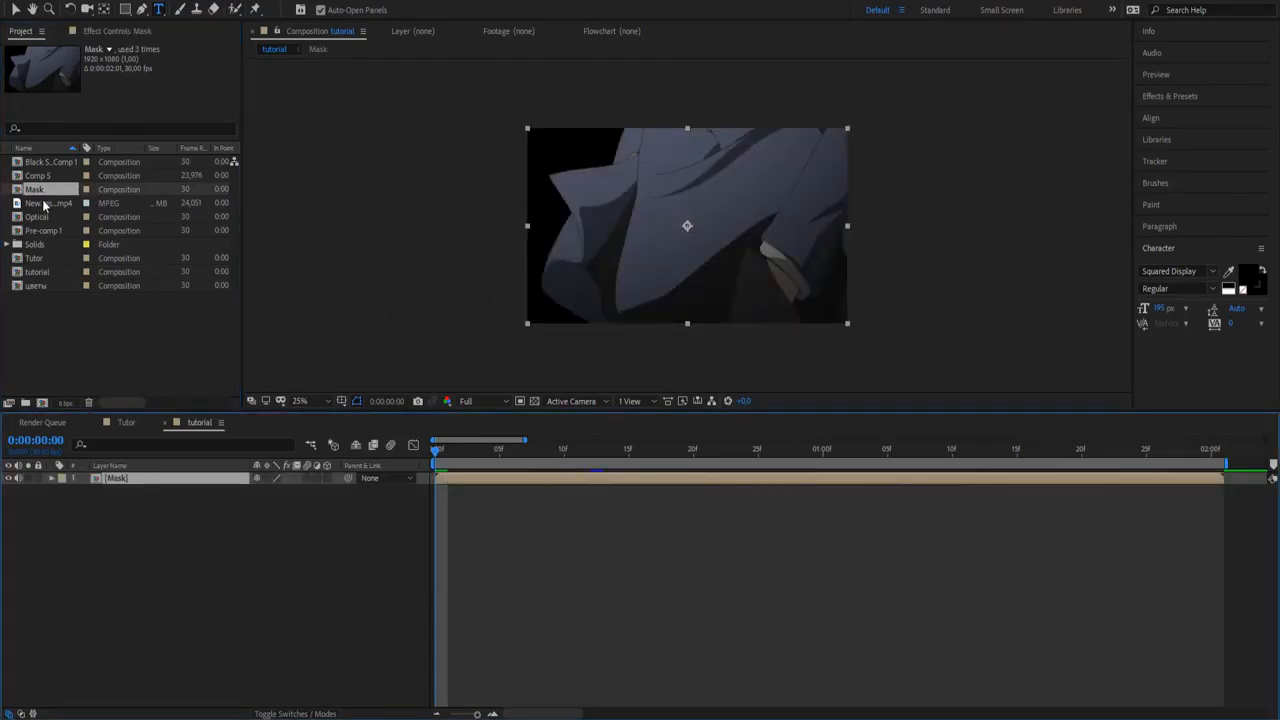
# Place the цветы composition above the Mask layer, starting at one second, and add a full-frame black solid named BG1
pyautogui.press('v')
pyautogui.moveTo(31, 288); pyautogui.dragTo(461, 455)
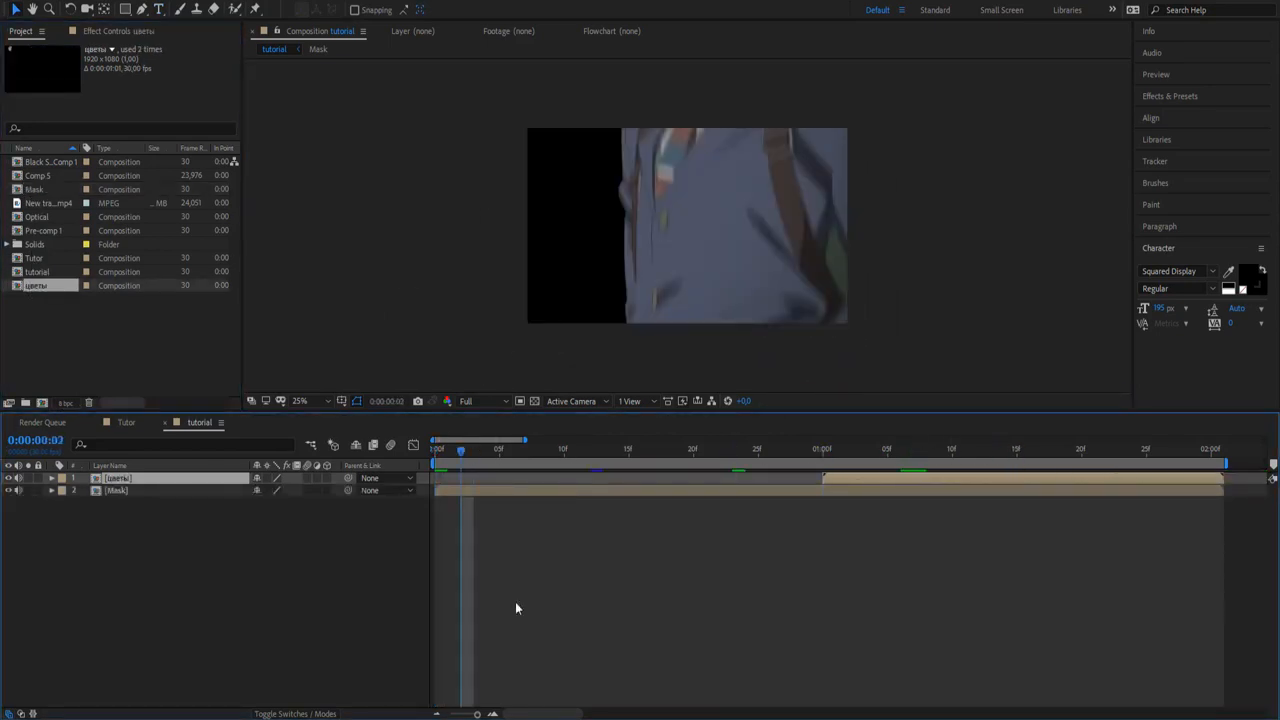
pyautogui.click(232, 553)
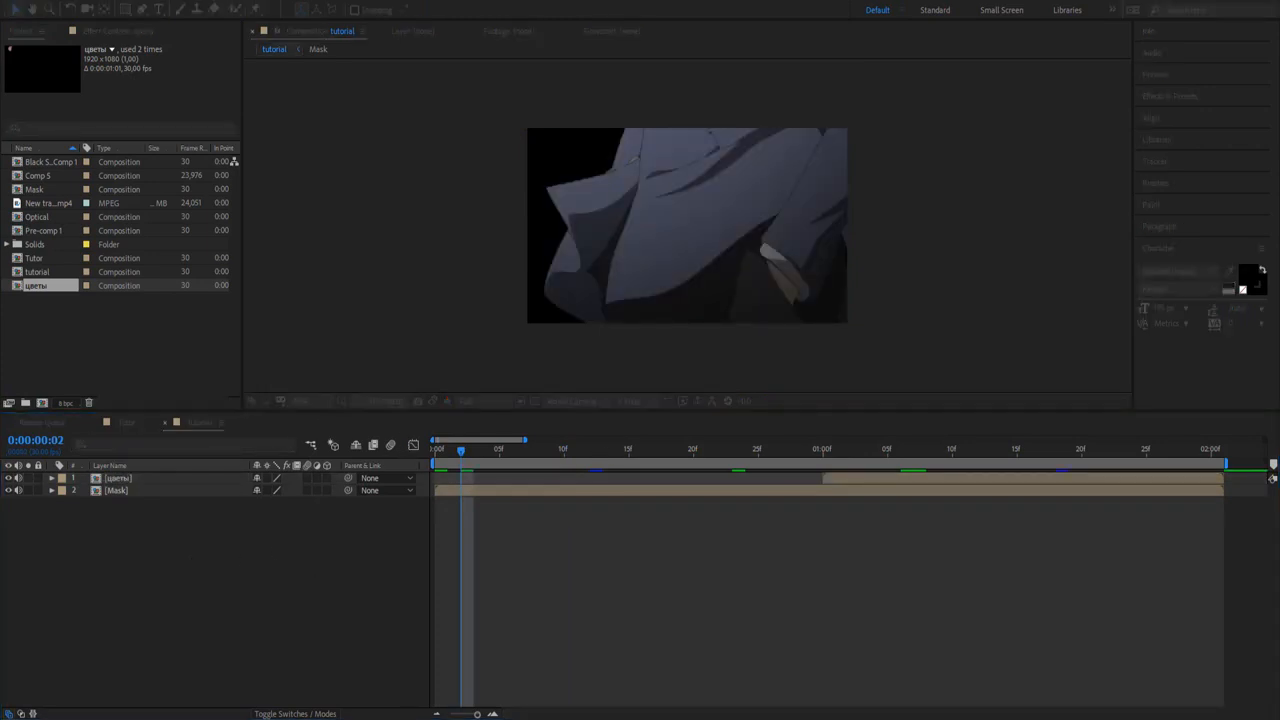
pyautogui.press('Return')
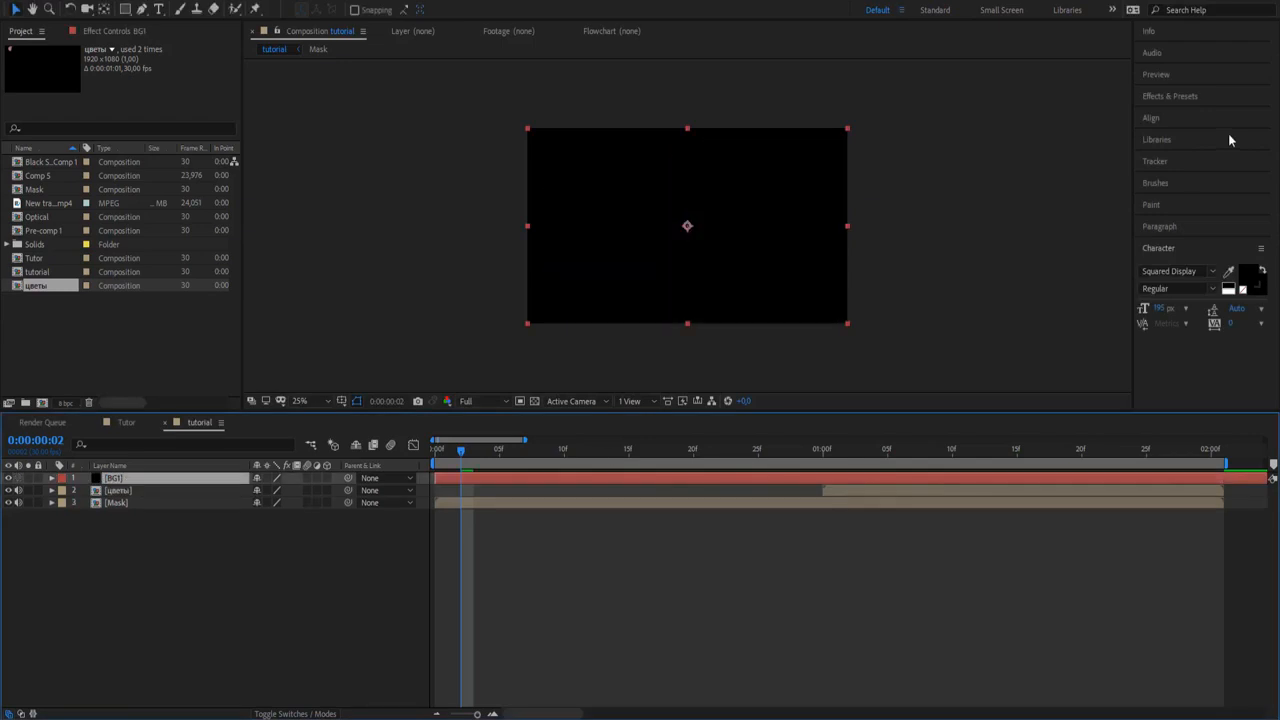
# Find the Video Copilot Optical Flares effect and apply it to the BG1 solid
pyautogui.click(1138, 97)
pyautogui.click(1185, 113)
pyautogui.write('c')
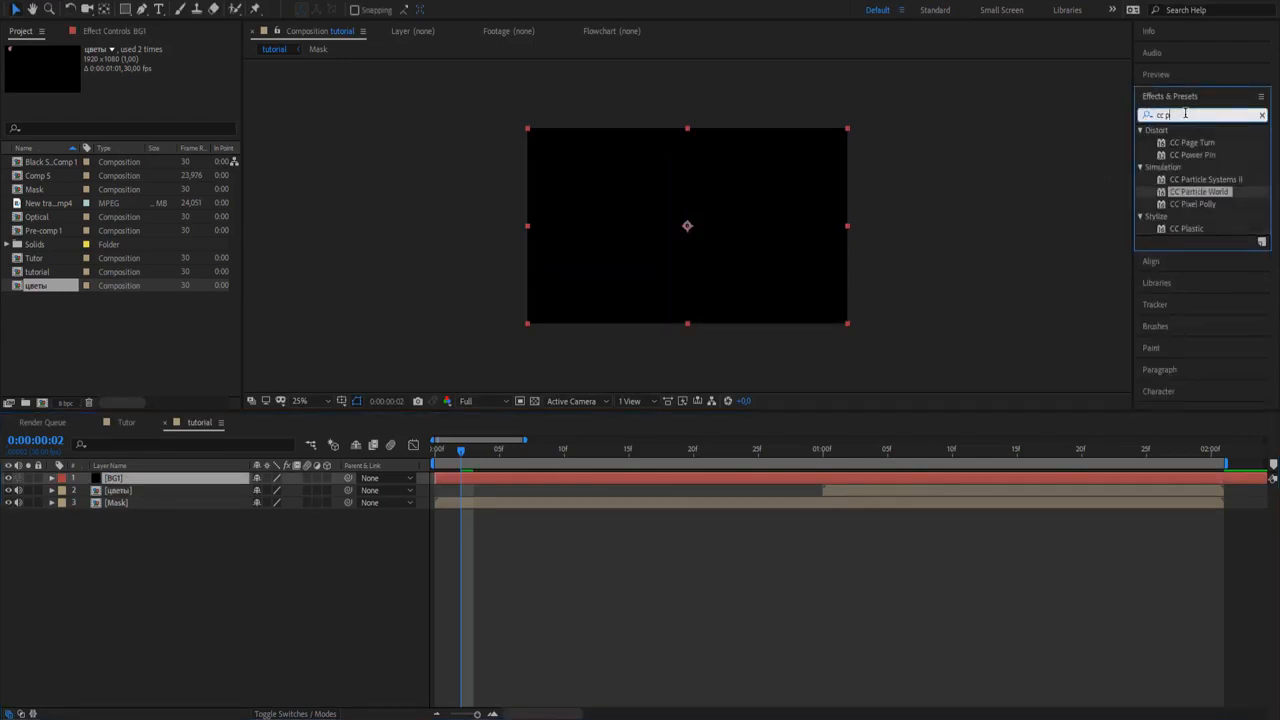
pyautogui.write('opt')
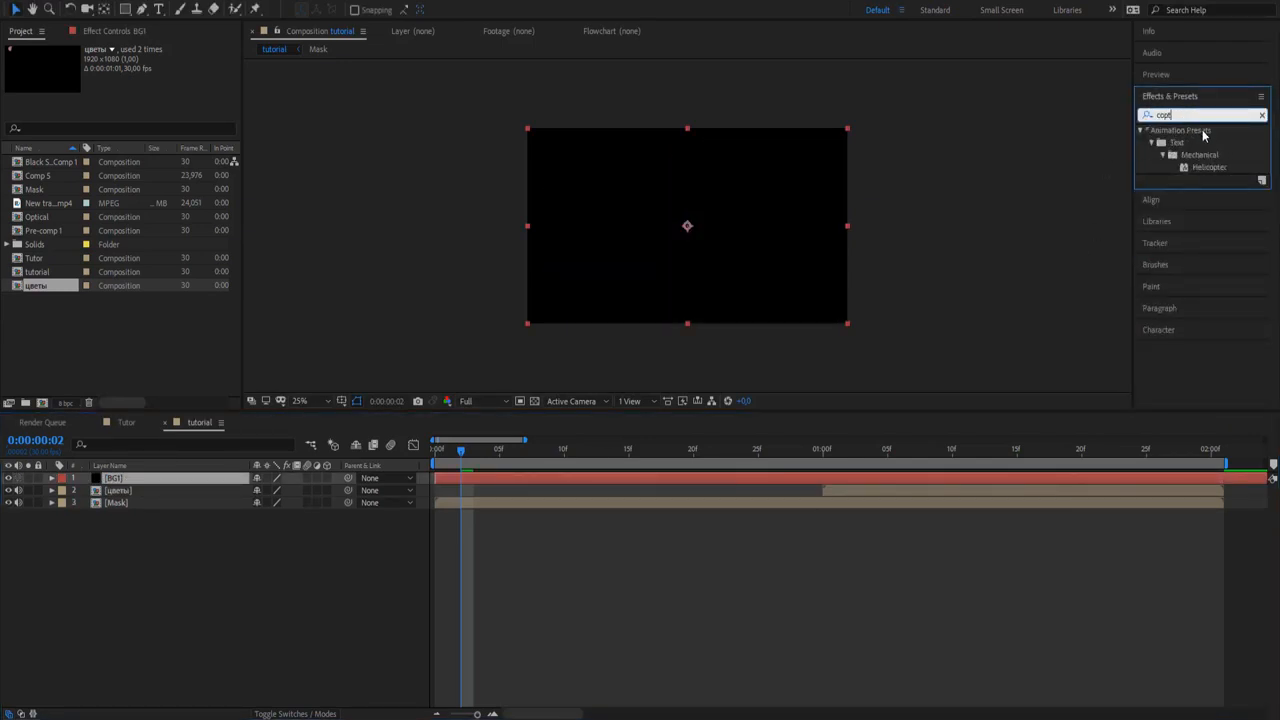
pyautogui.press('BackSpace')
pyautogui.press('BackSpace')
pyautogui.press('BackSpace')
pyautogui.press('BackSpace')
pyautogui.write('opt')
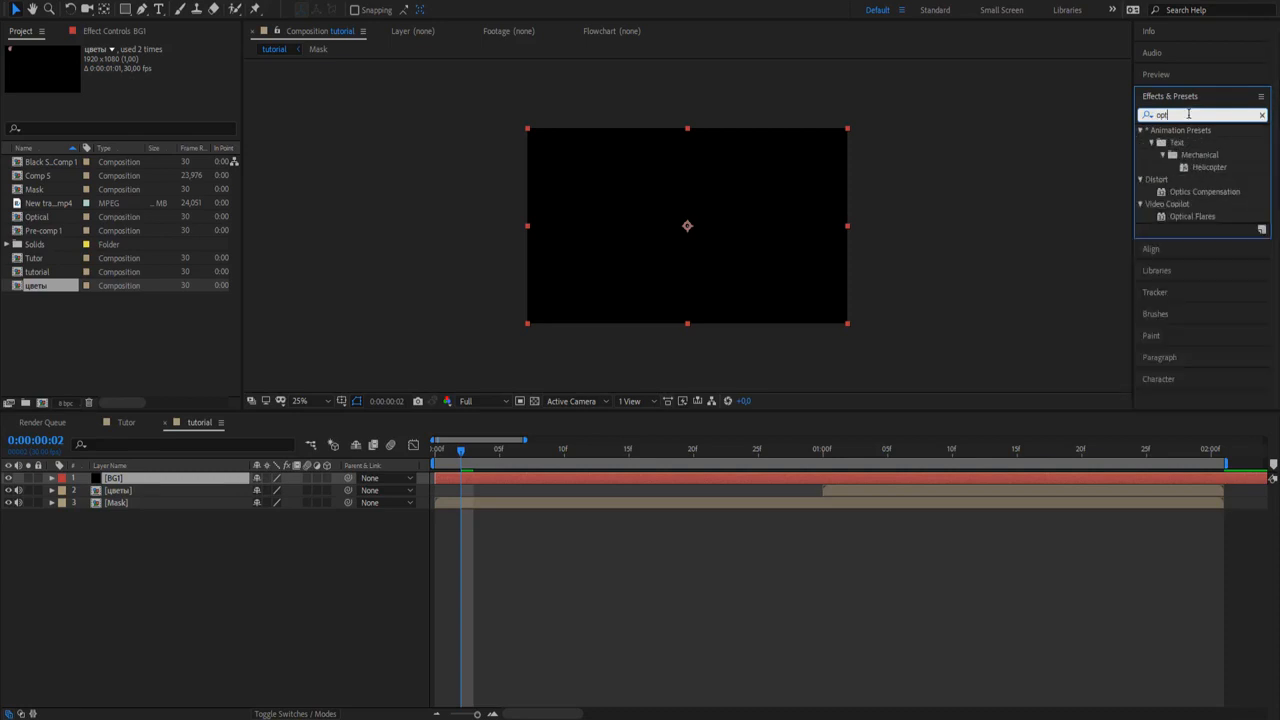
pyautogui.doubleClick(1192, 216)
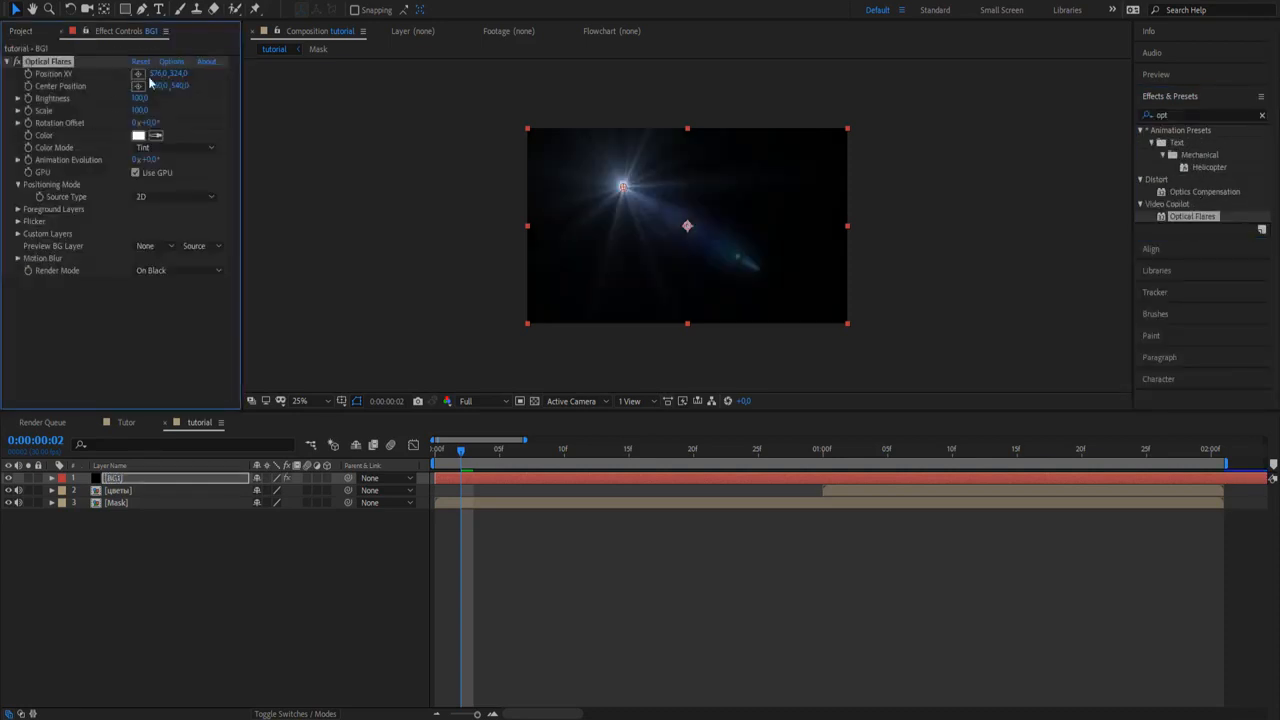
# Move the flare's Position XY to about the middle of the frame, near 964, 548
pyautogui.click(167, 65)
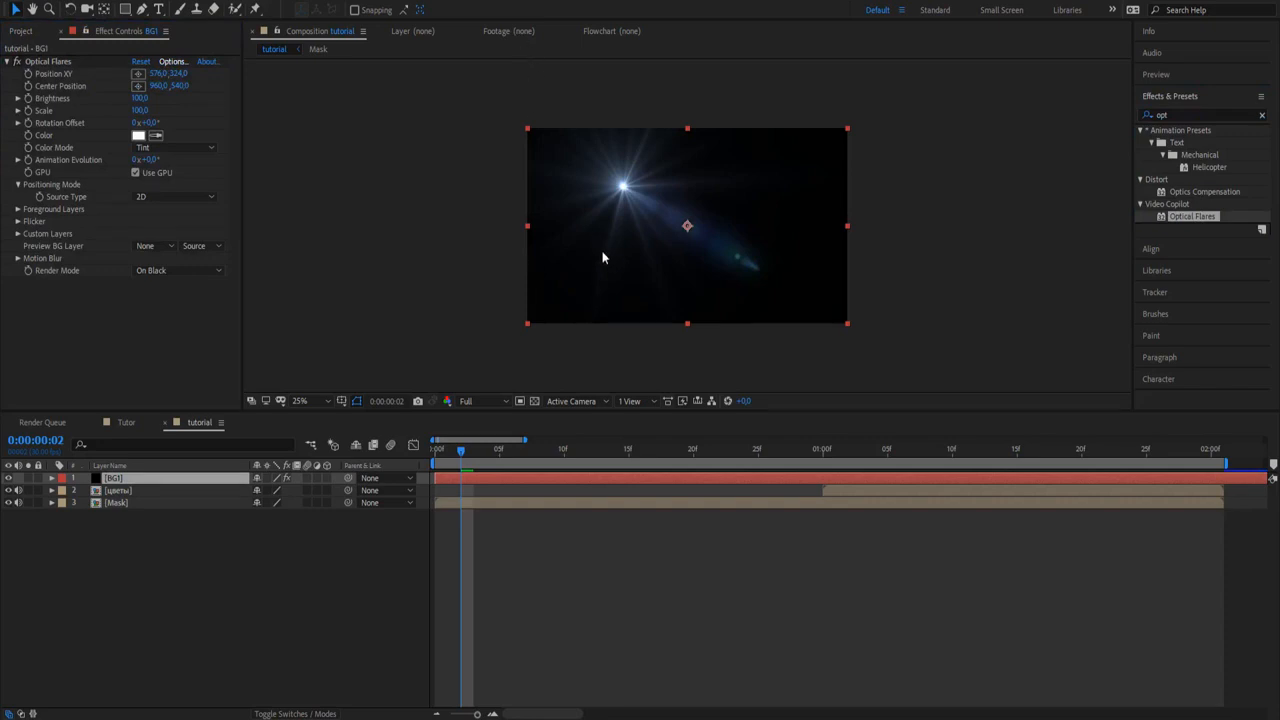
pyautogui.click(138, 73)
pyautogui.click(687, 224)
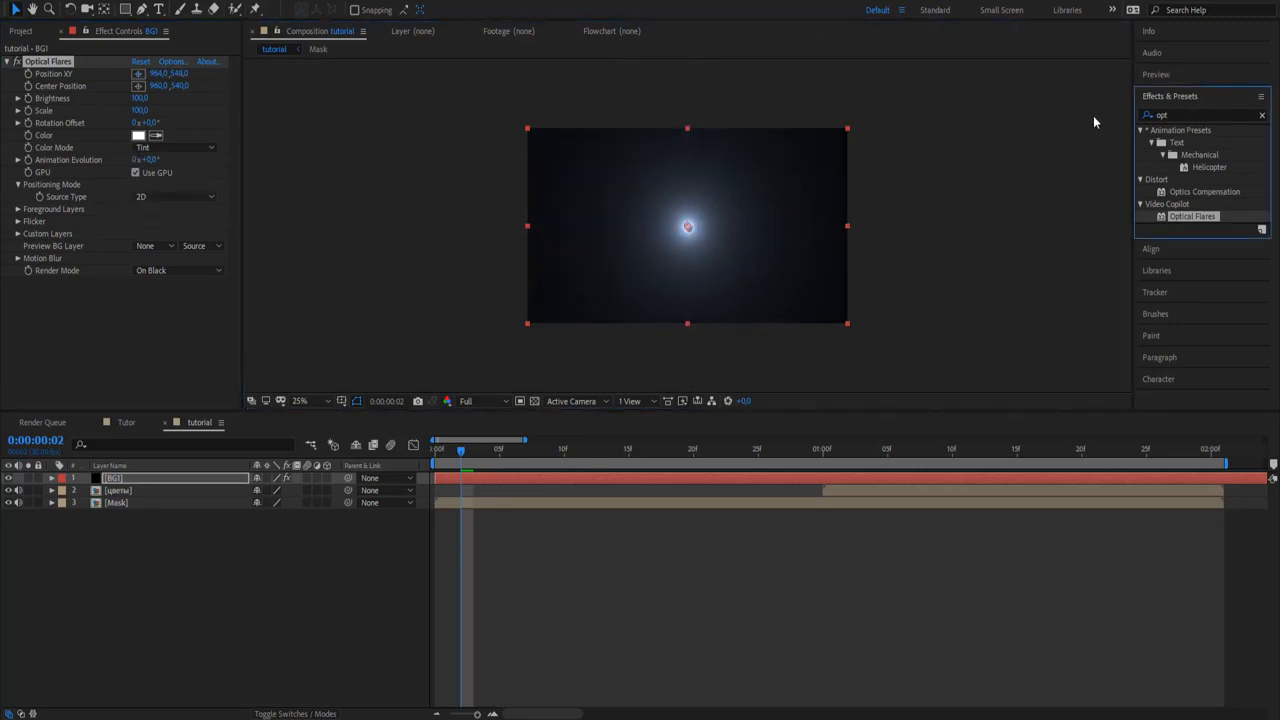
# Apply the Turbulent Displace effect to the BG1 solid
pyautogui.click(1174, 114)
pyautogui.write('turbo')
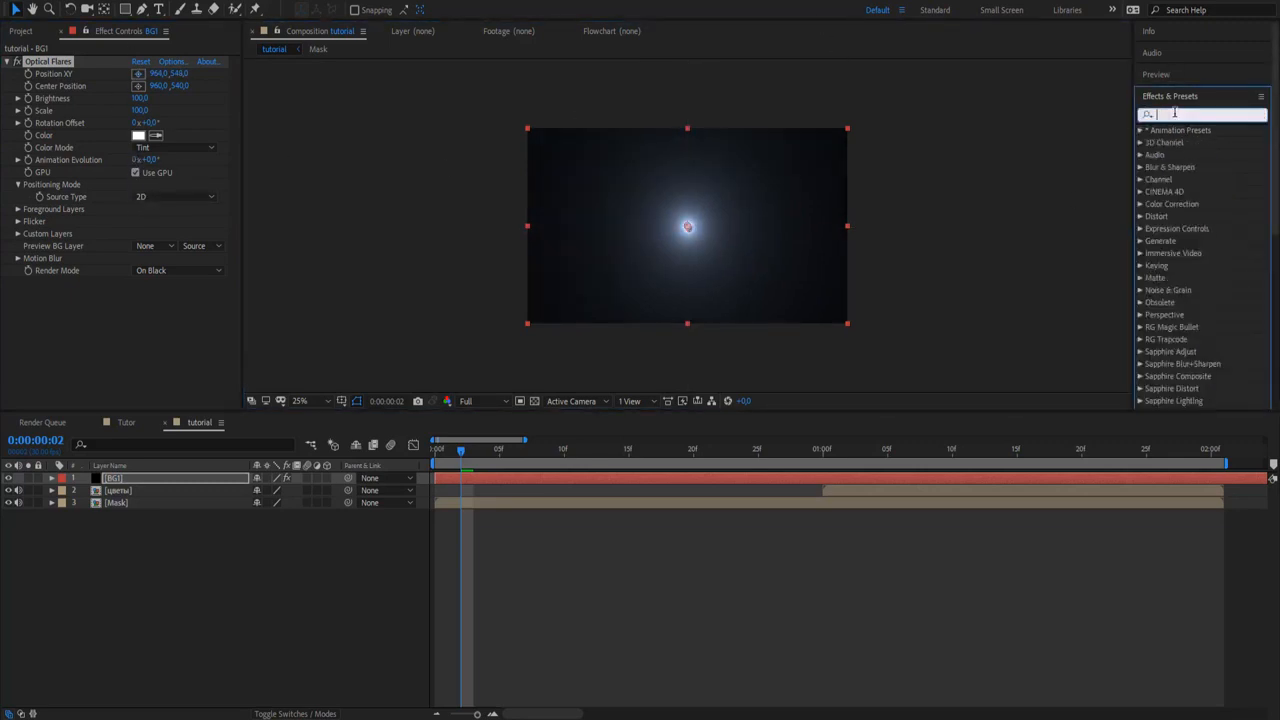
pyautogui.press('BackSpace')
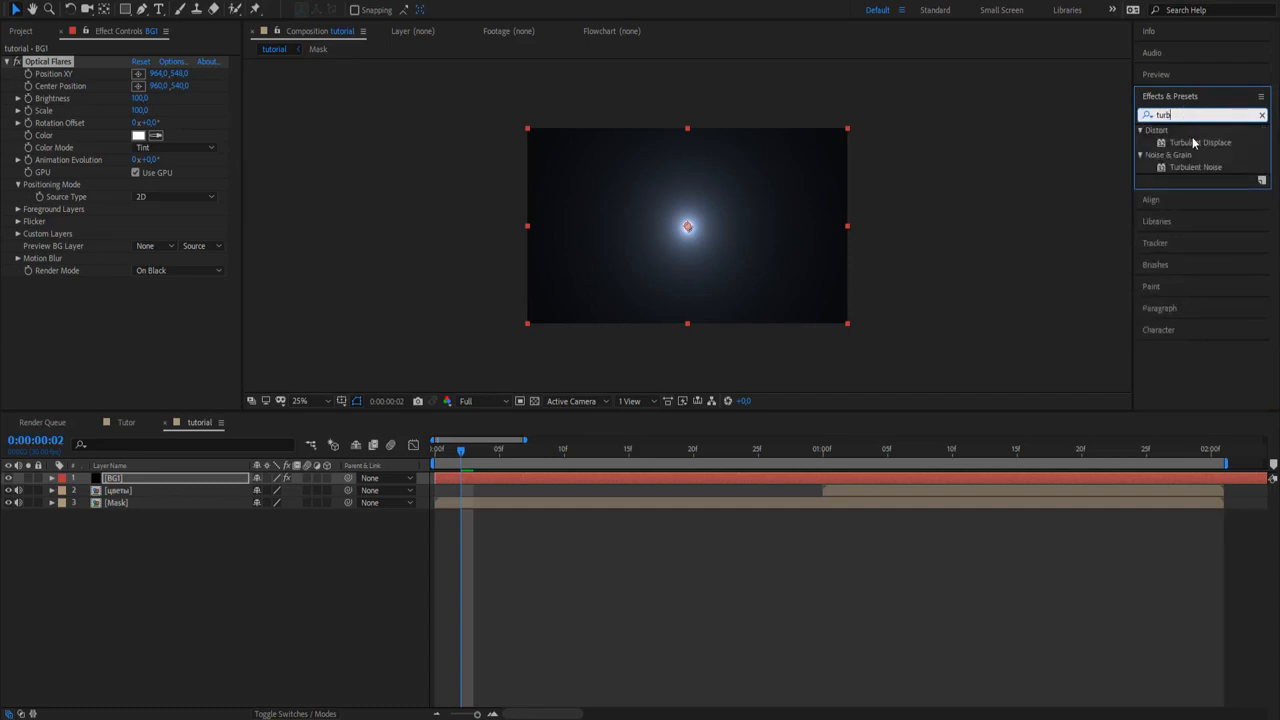
pyautogui.doubleClick(1200, 142)
# Set the Turbulent Displace amount to 250, size to 75 and complexity to about 6.8
pyautogui.click(145, 275)
pyautogui.write('250')
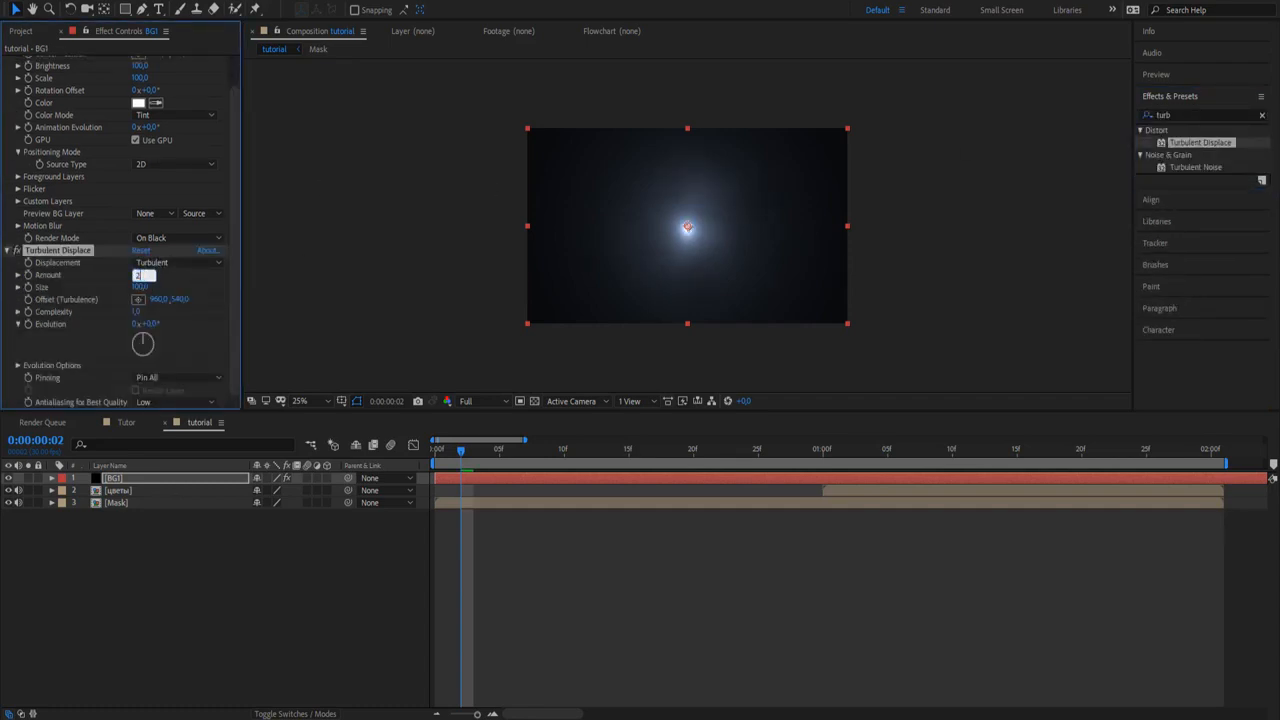
pyautogui.press('Return')
pyautogui.click(152, 289)
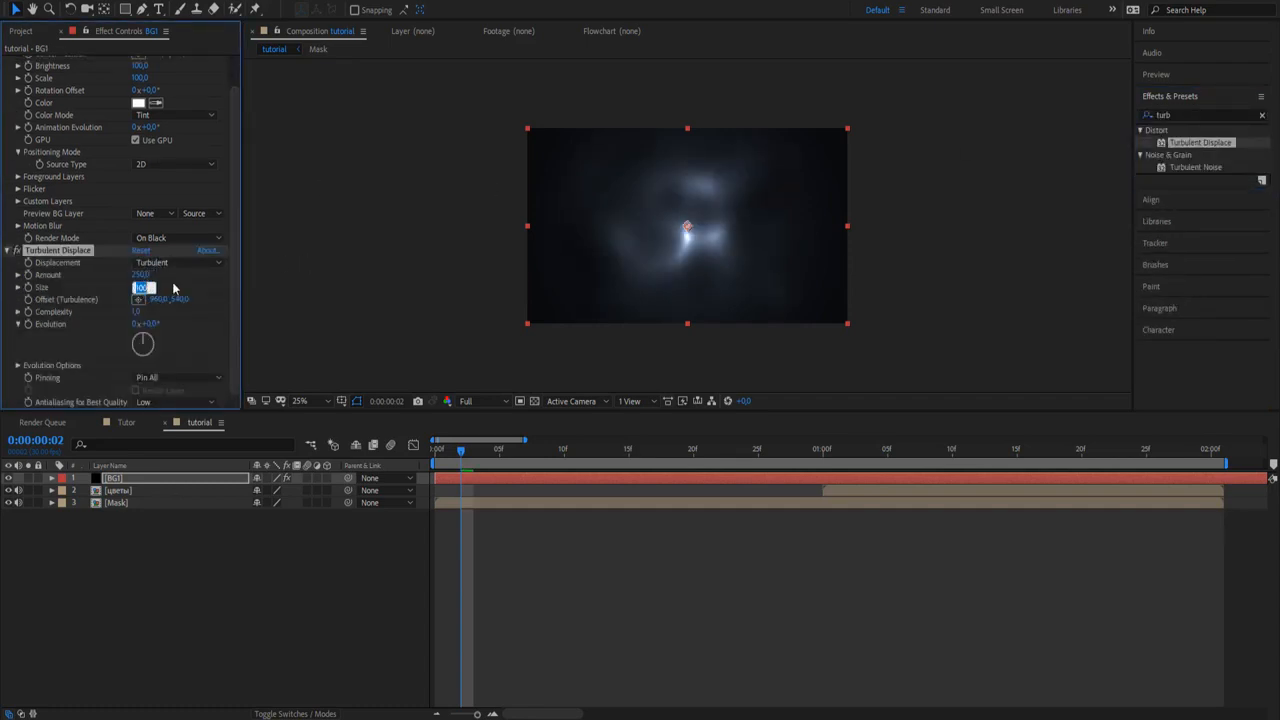
pyautogui.write('75')
pyautogui.press('Return')
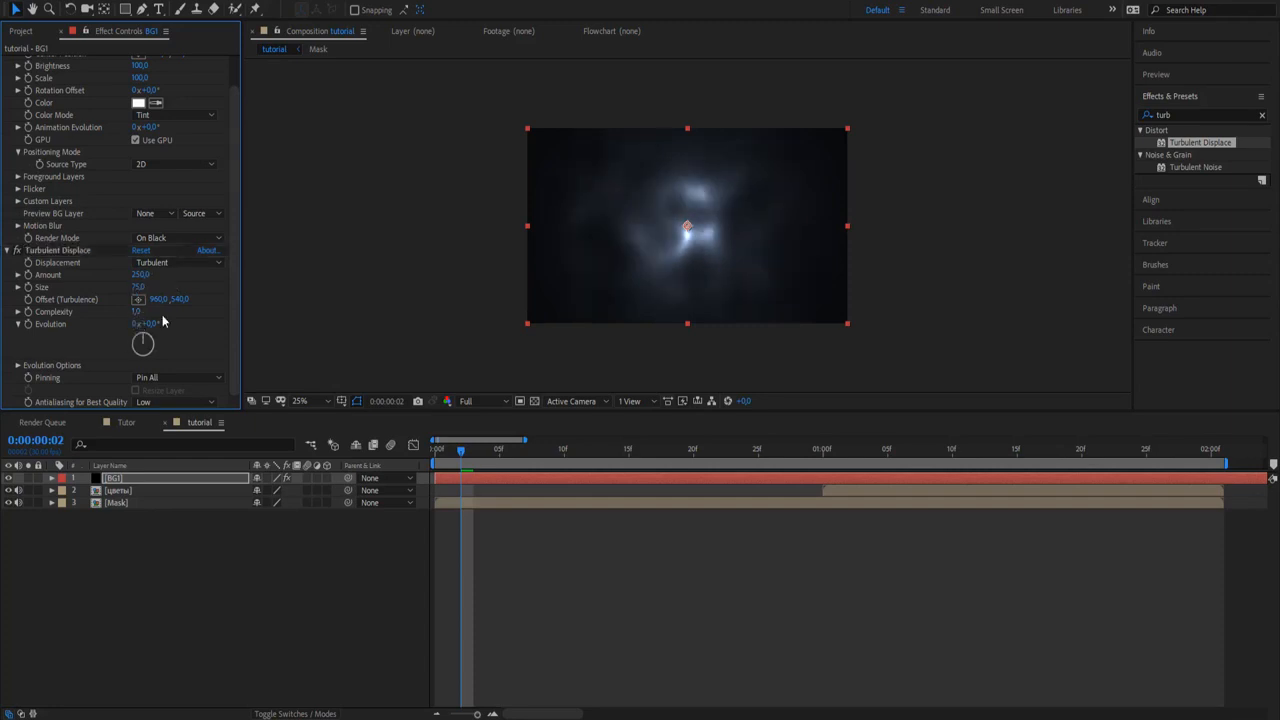
pyautogui.moveTo(138, 313); pyautogui.dragTo(527, 325)
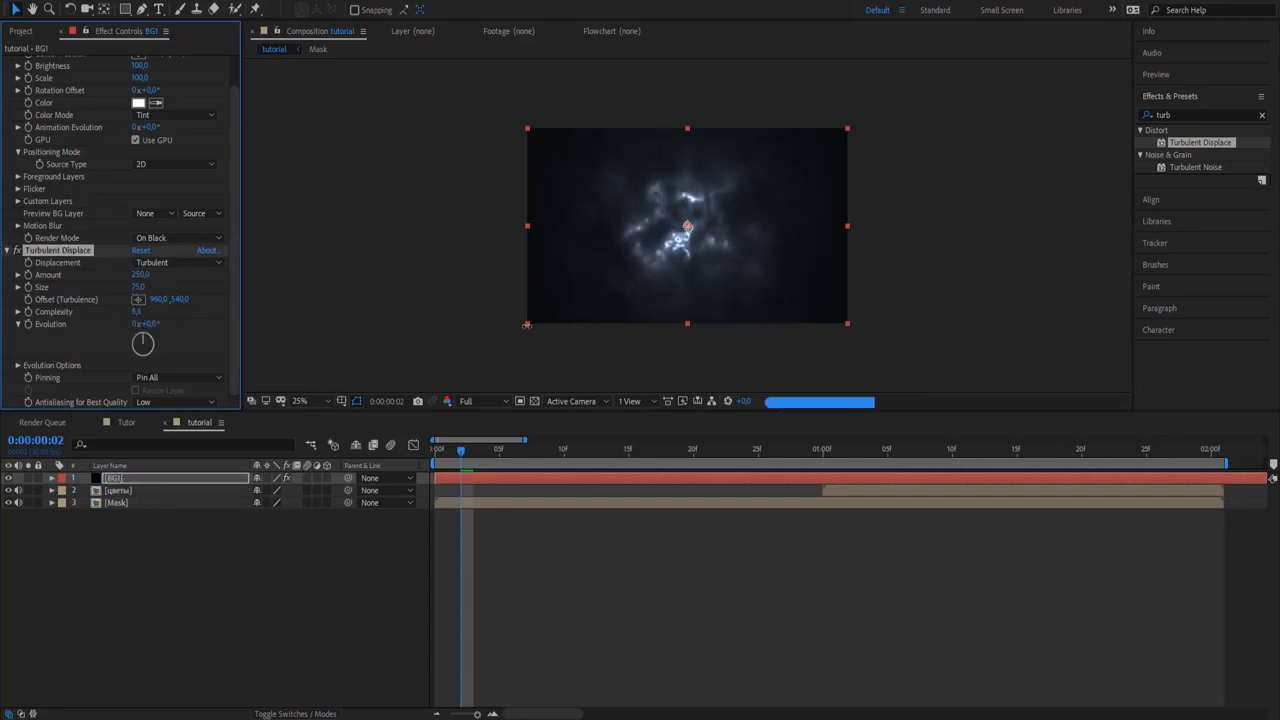
pyautogui.click(269, 231)
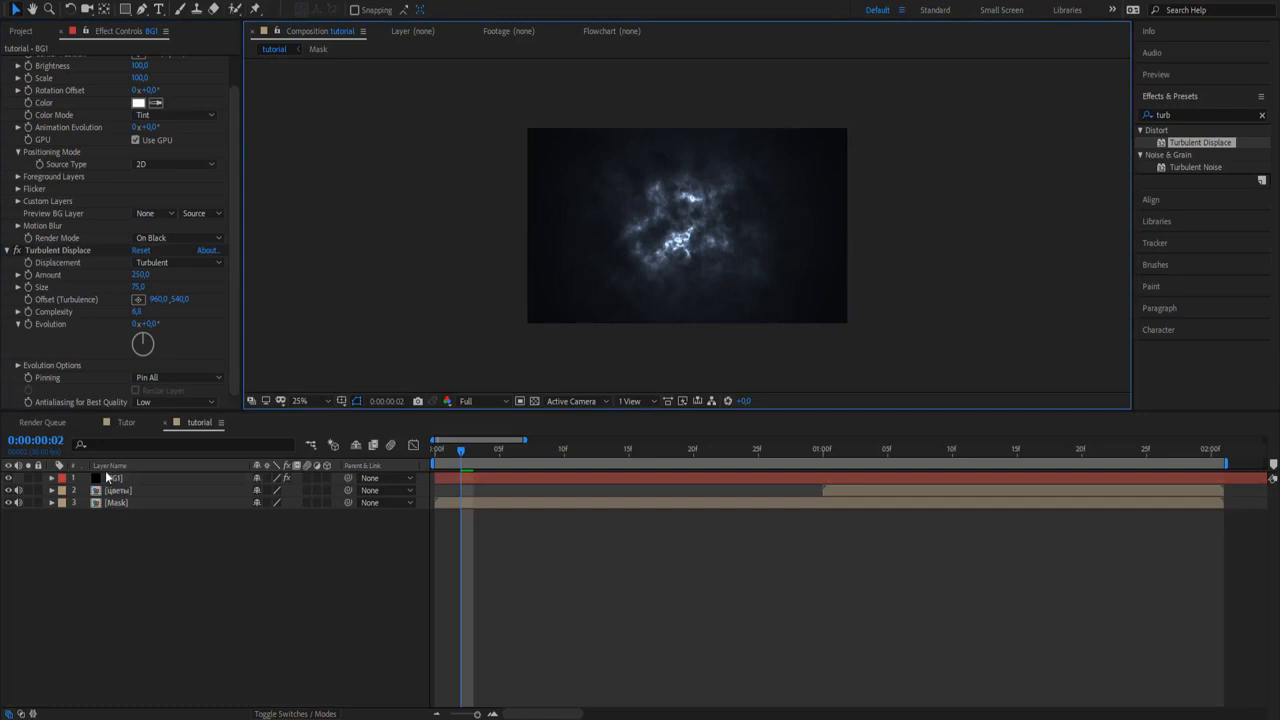
# Move the BG1 layer beneath the Mask layer and hide the цветы and Mask layers
pyautogui.moveTo(107, 478); pyautogui.dragTo(110, 540)
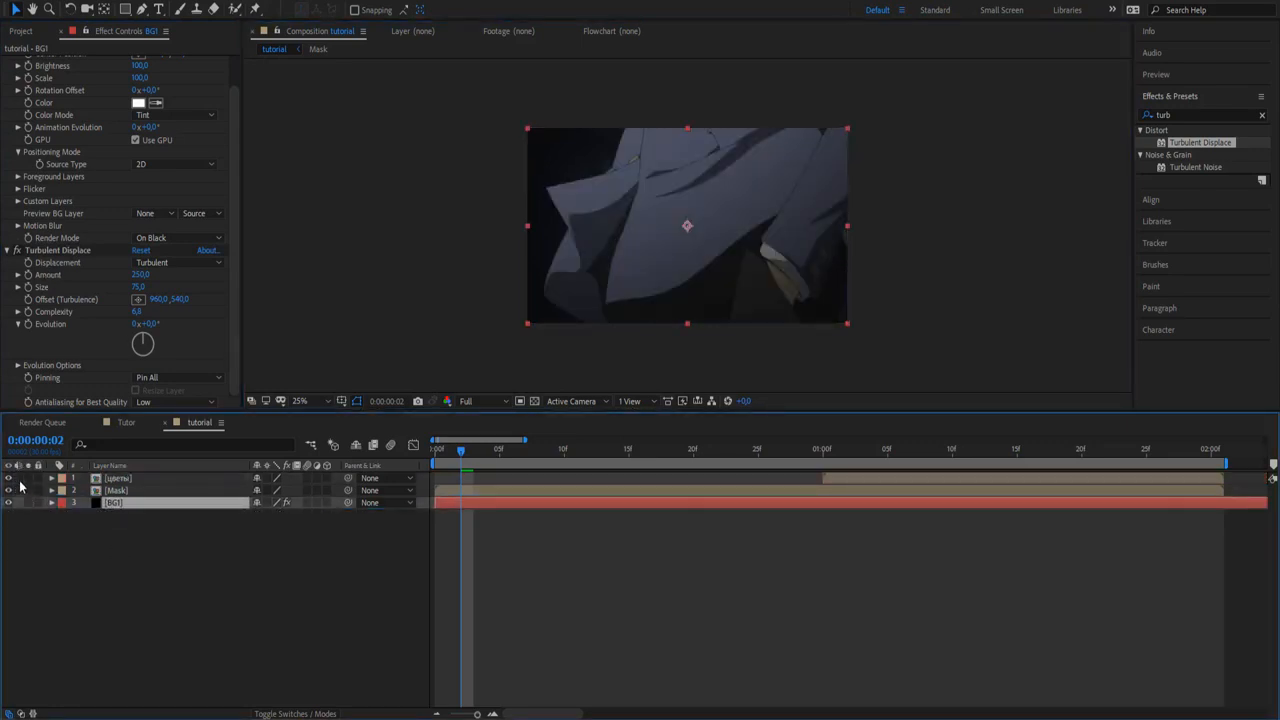
pyautogui.click(8, 478)
# Duplicate the BG1 layer and set the copy's Optical Flares render mode to On Transparent
pyautogui.hotkey('ctrl', 'd')
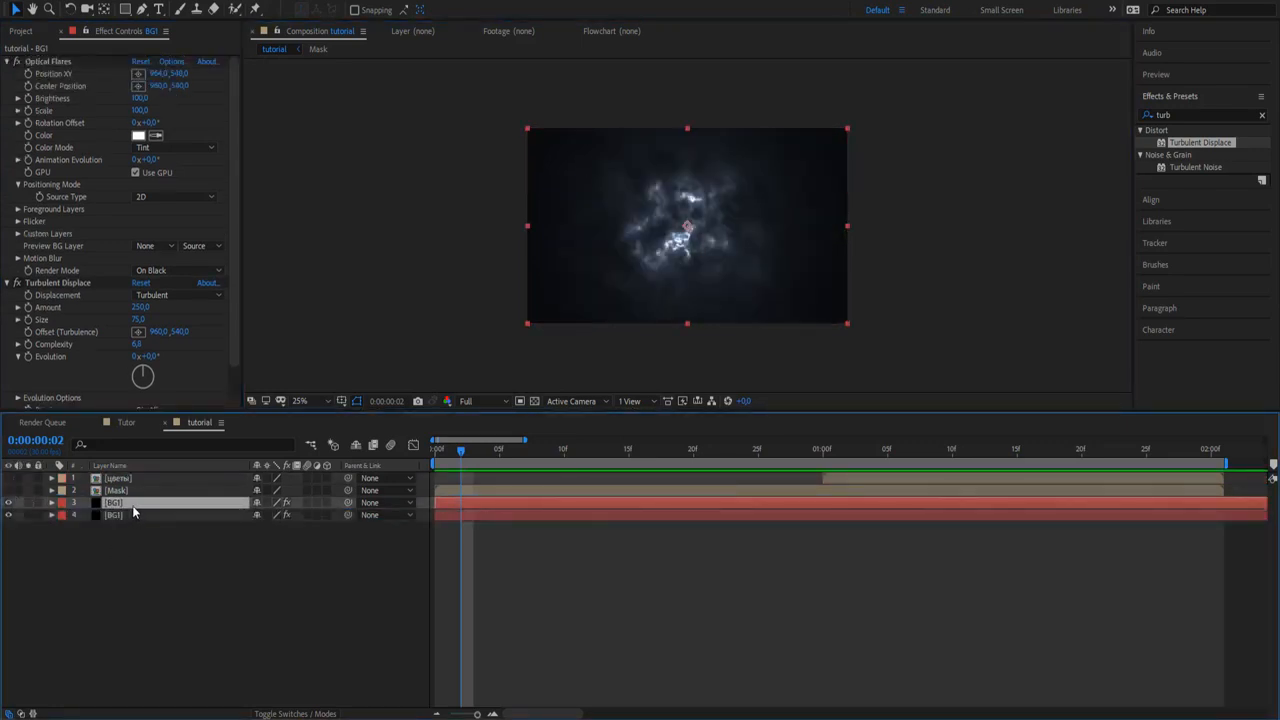
pyautogui.click(168, 283)
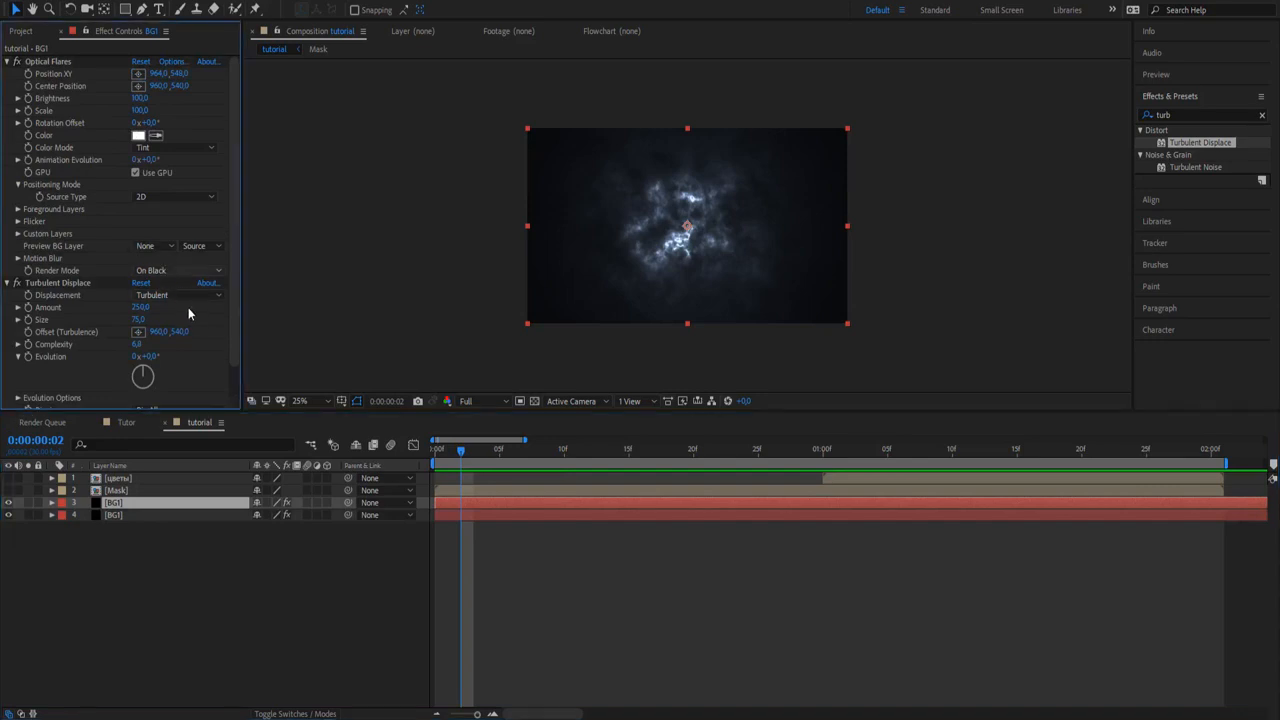
pyautogui.click(178, 270)
pyautogui.click(170, 288)
# Place the copied layer's flare just outside the frame's upper-left corner, at about -108, -48
pyautogui.click(138, 73)
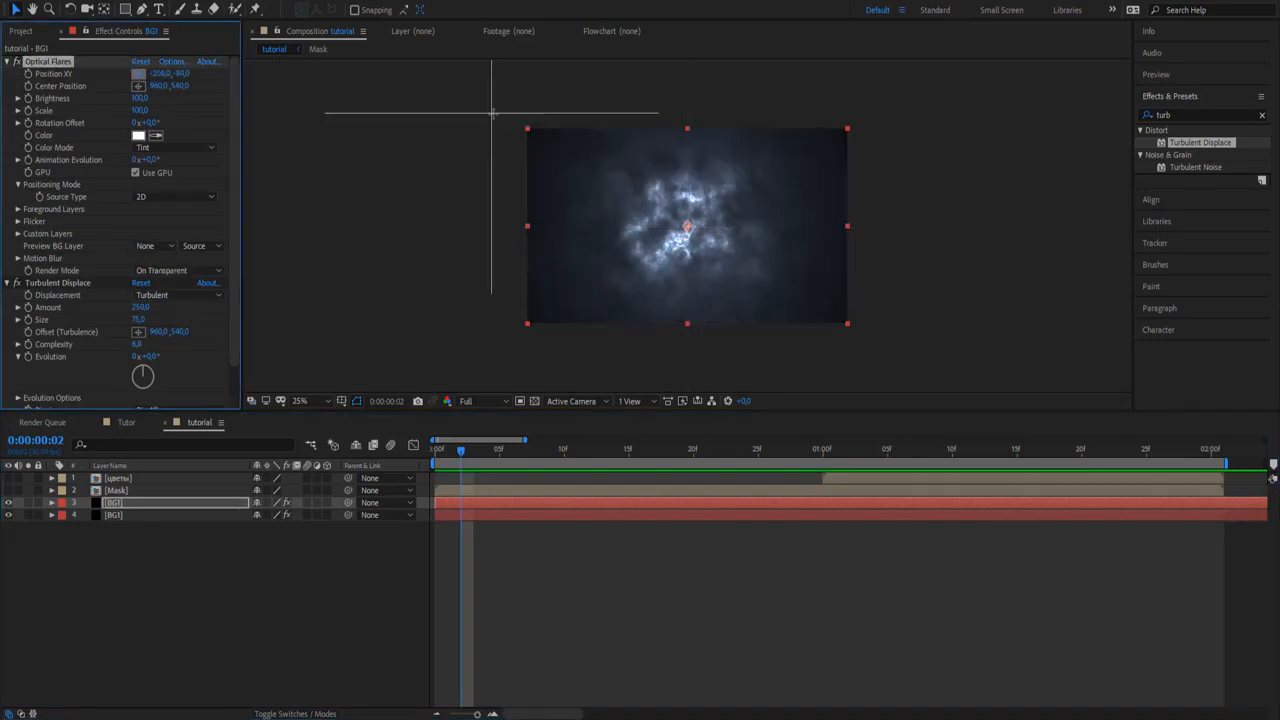
pyautogui.click(509, 119)
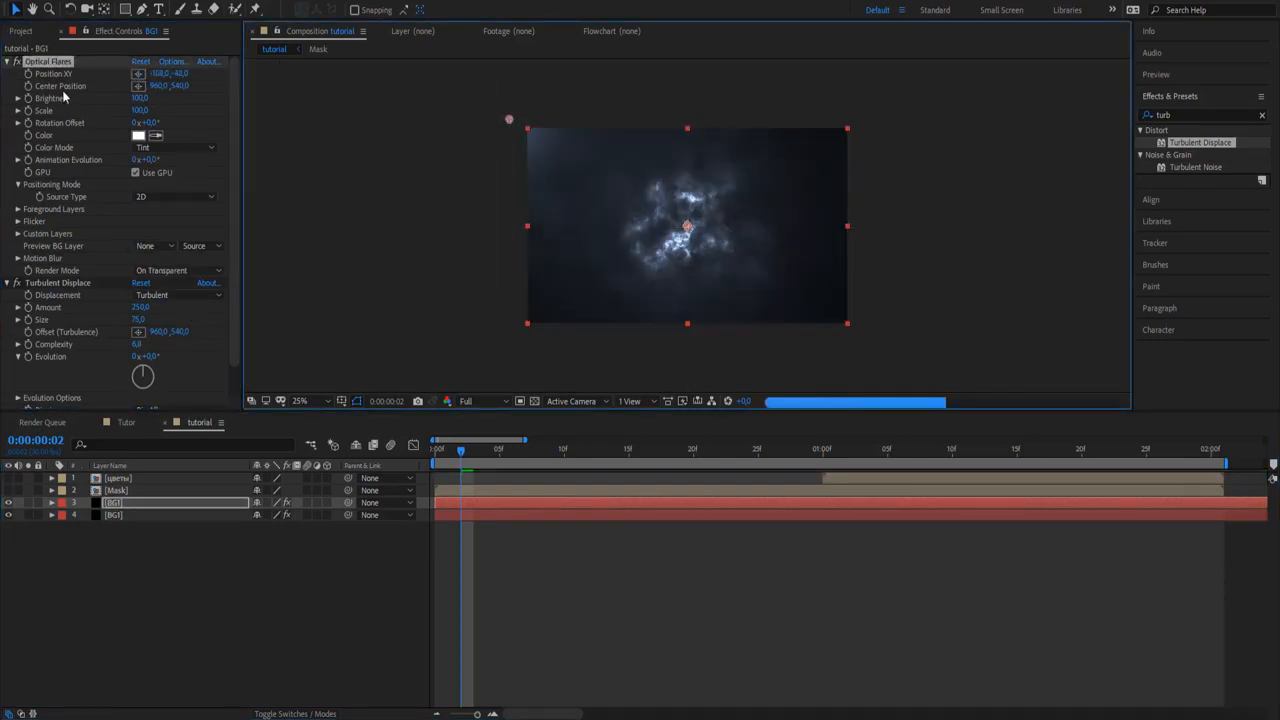
pyautogui.hotkey('ctrl', 'd')
pyautogui.hotkey('ctrl', 'z')
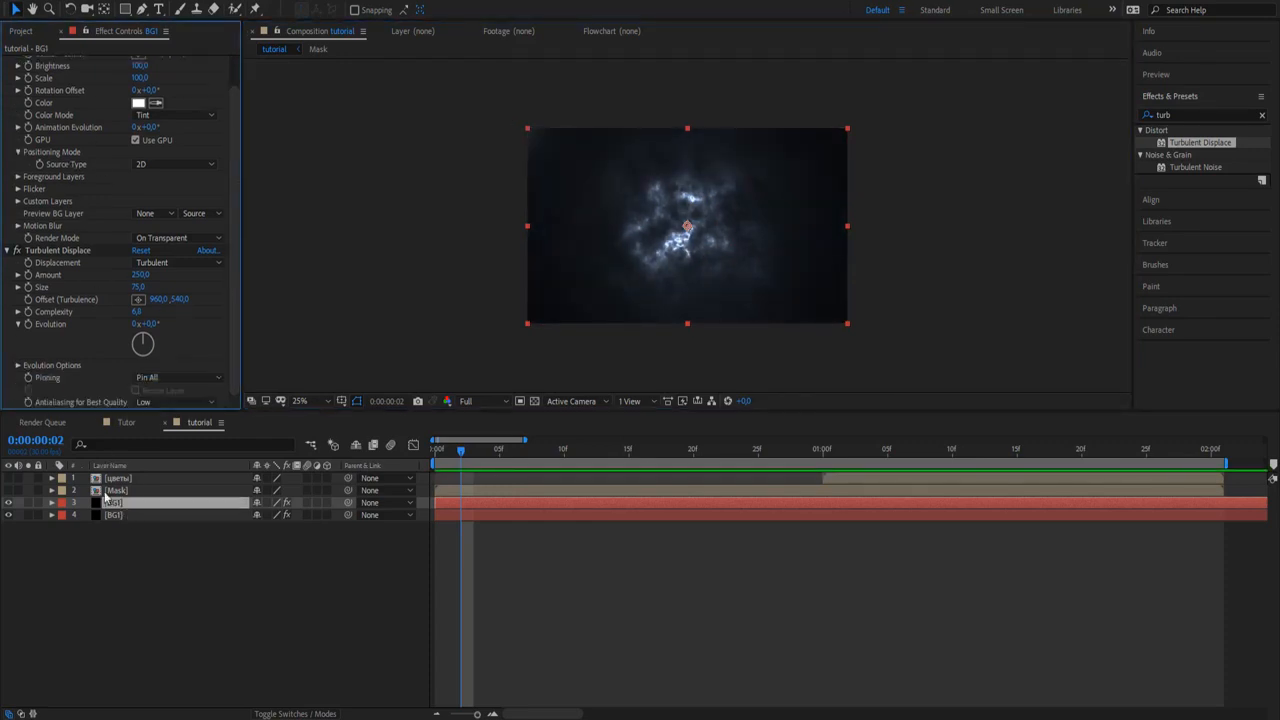
# Duplicate the upper BG1 layer and place its flare just outside the frame's lower-right corner, at about 2012, 1188
pyautogui.click(108, 501)
pyautogui.hotkey('ctrl', 'd')
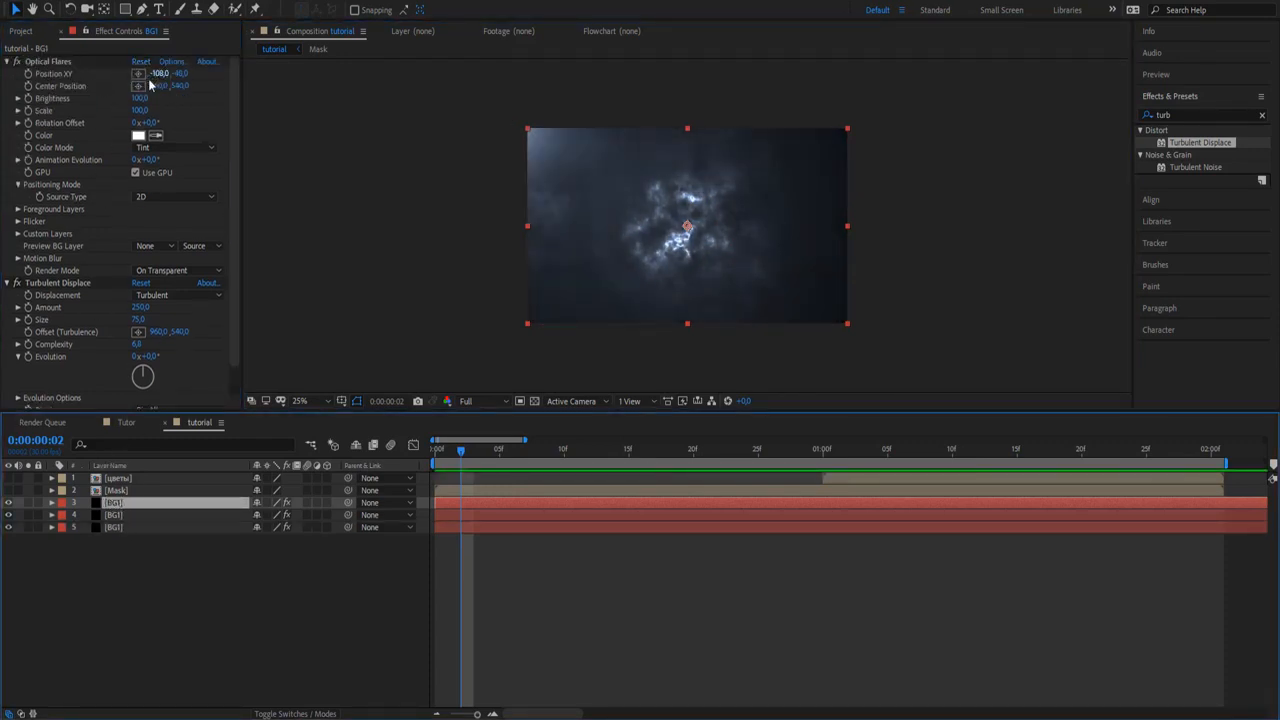
pyautogui.click(138, 73)
pyautogui.click(865, 347)
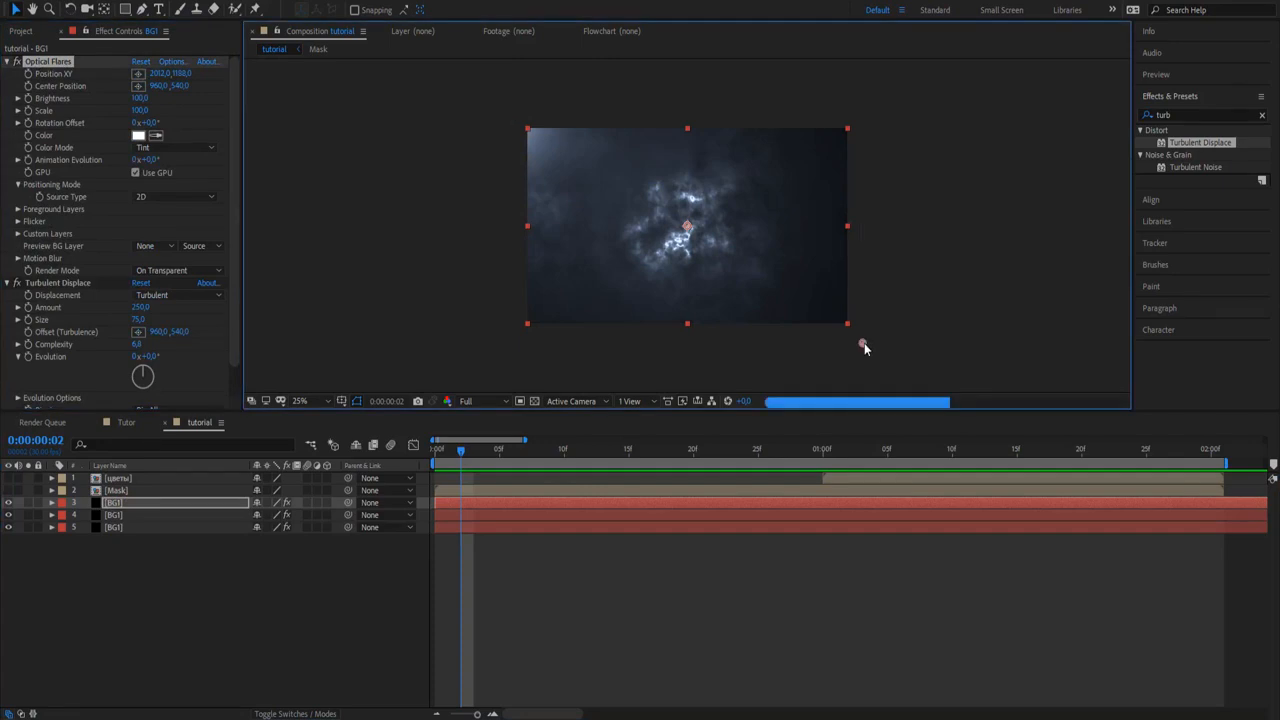
# Apply the Tint color correction effect to the lowest BG1 layer
pyautogui.click(120, 527)
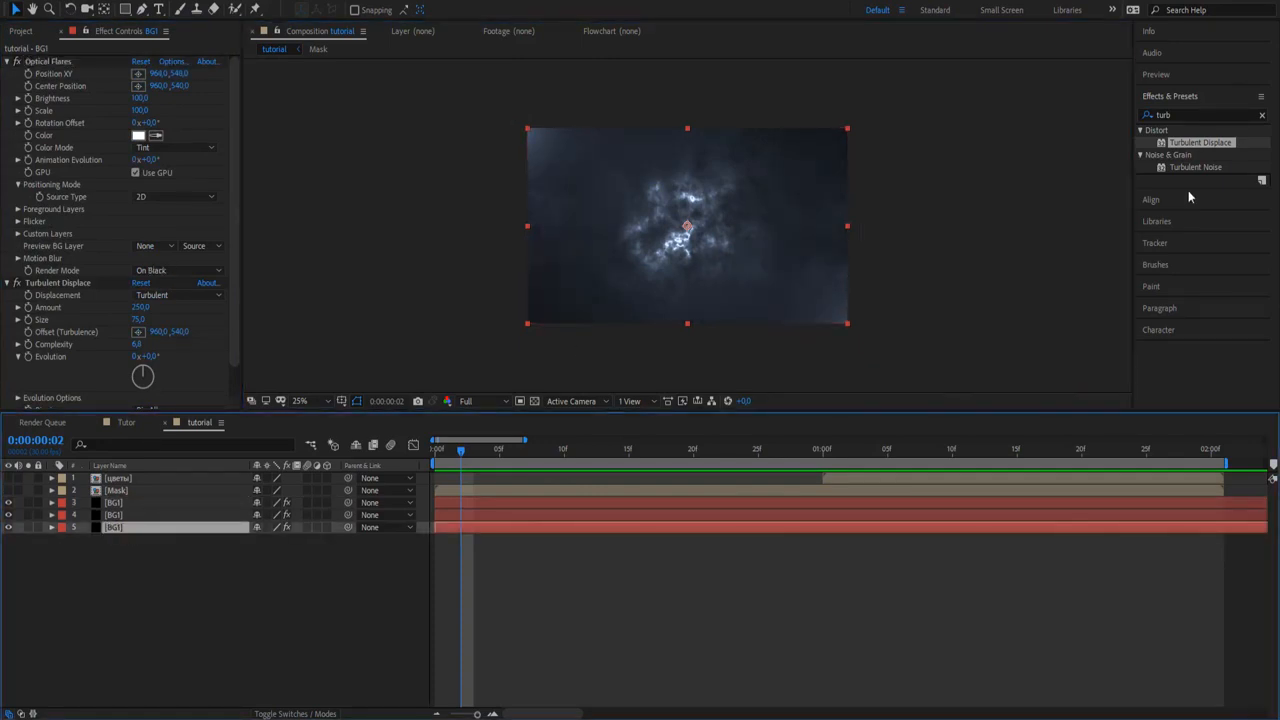
pyautogui.click(1199, 115)
pyautogui.write('tint')
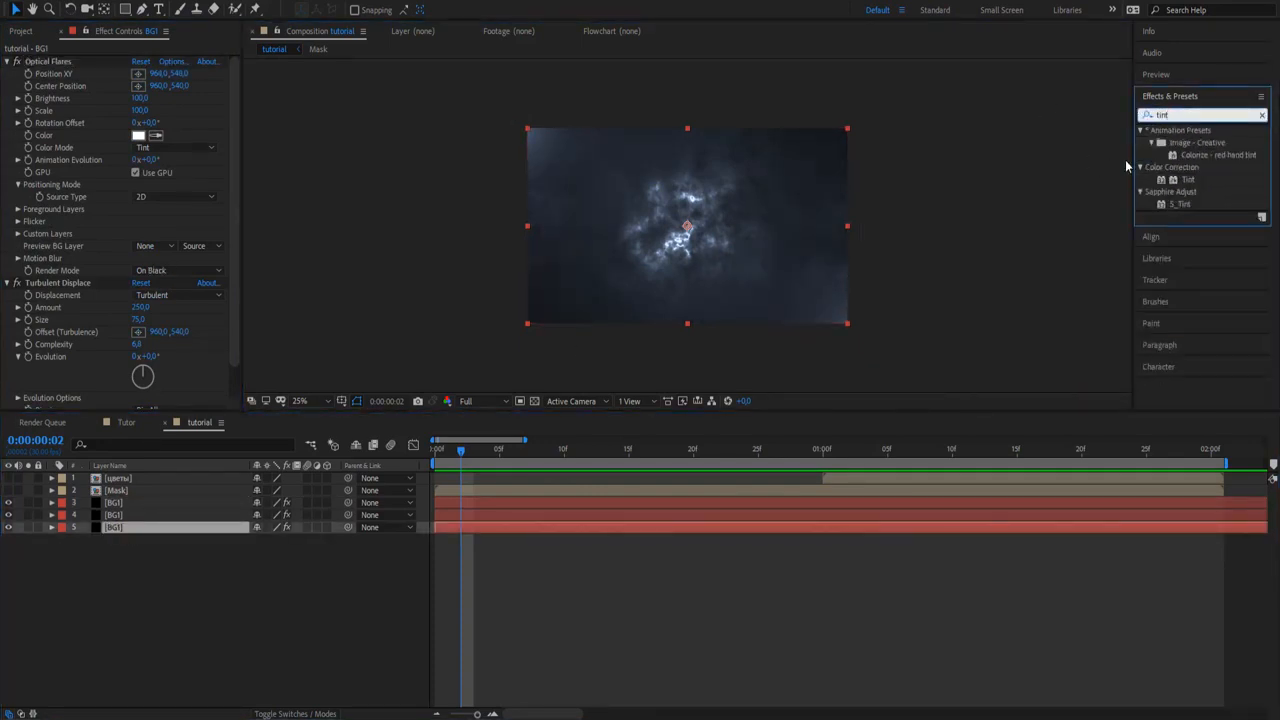
pyautogui.doubleClick(1188, 179)
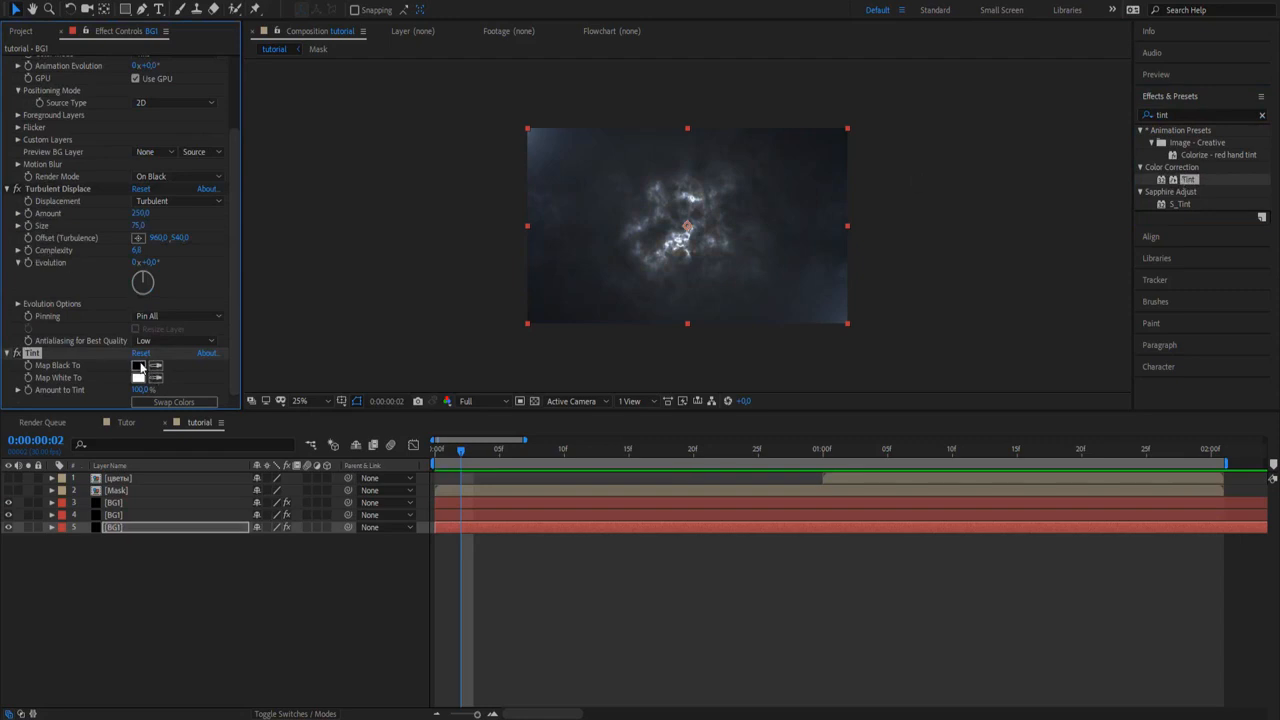
pyautogui.click(140, 367)
pyautogui.click(589, 380)
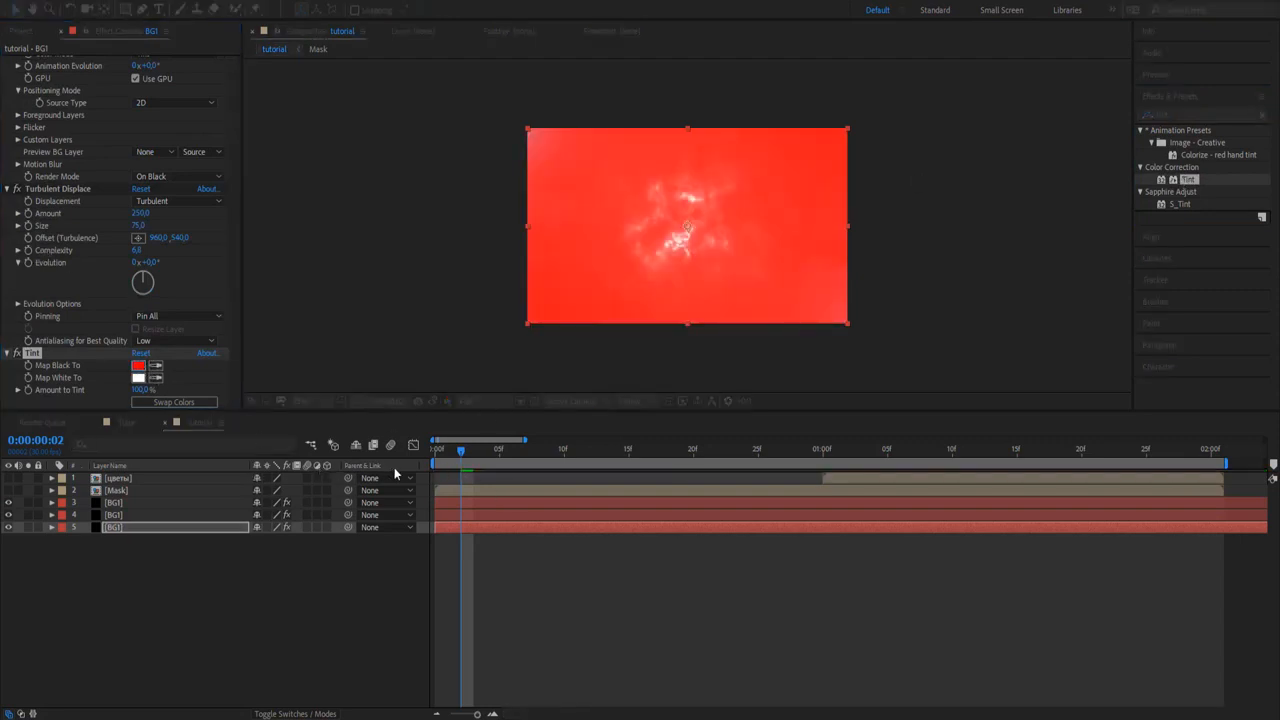
pyautogui.click(426, 475)
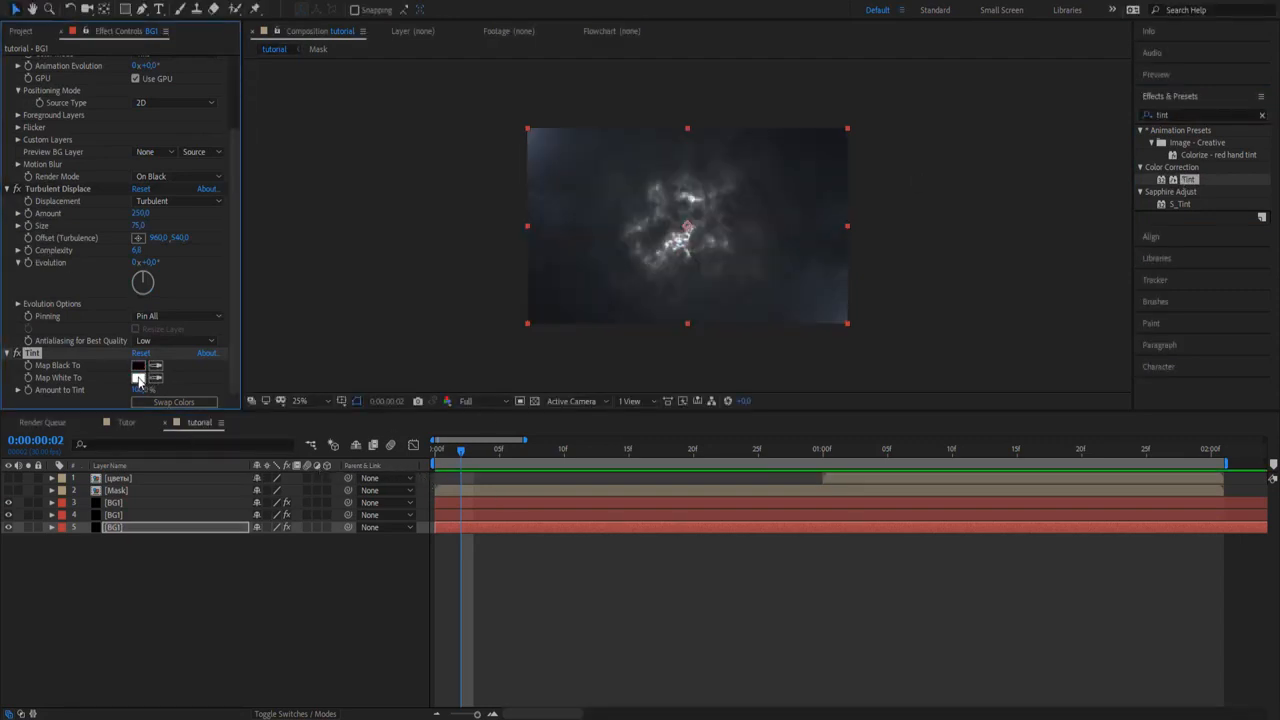
# Set the Tint effect's Map White To color to bright red
pyautogui.click(138, 378)
pyautogui.click(378, 430)
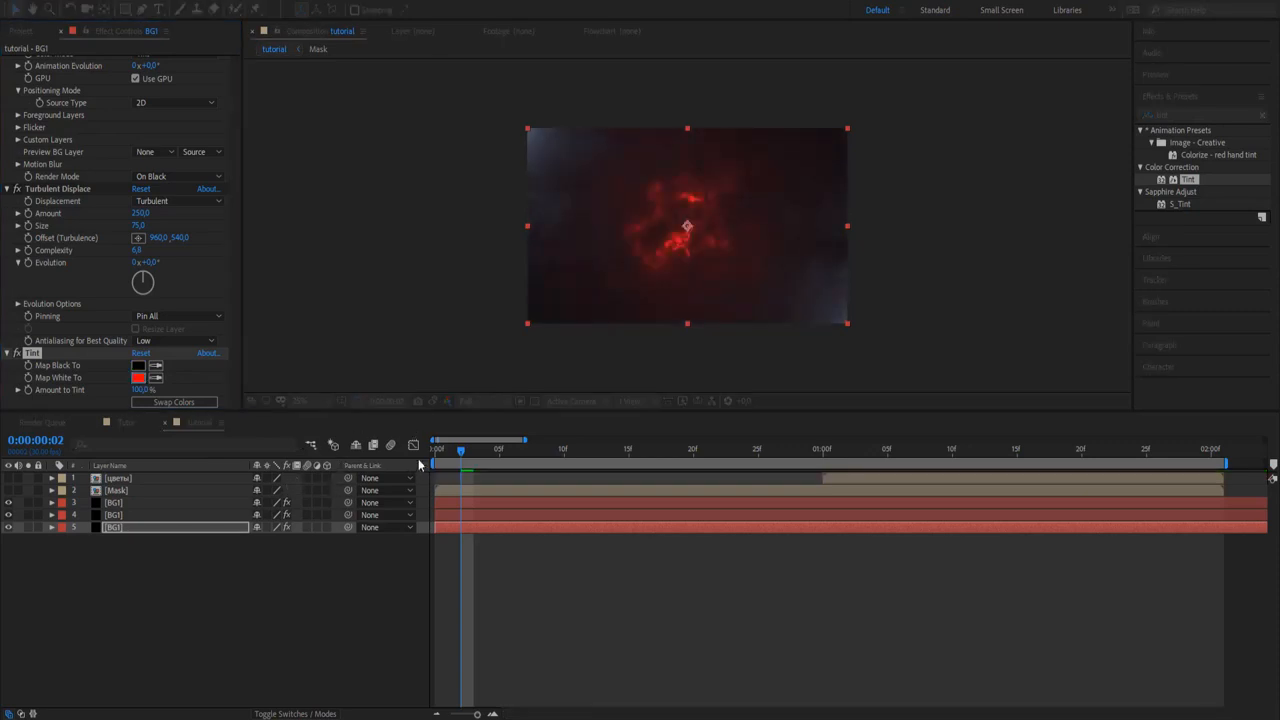
pyautogui.click(577, 591)
# Add the expression time*150 to the Turbulent Displace Evolution property of the lowest BG1 layer
pyautogui.click(9, 354)
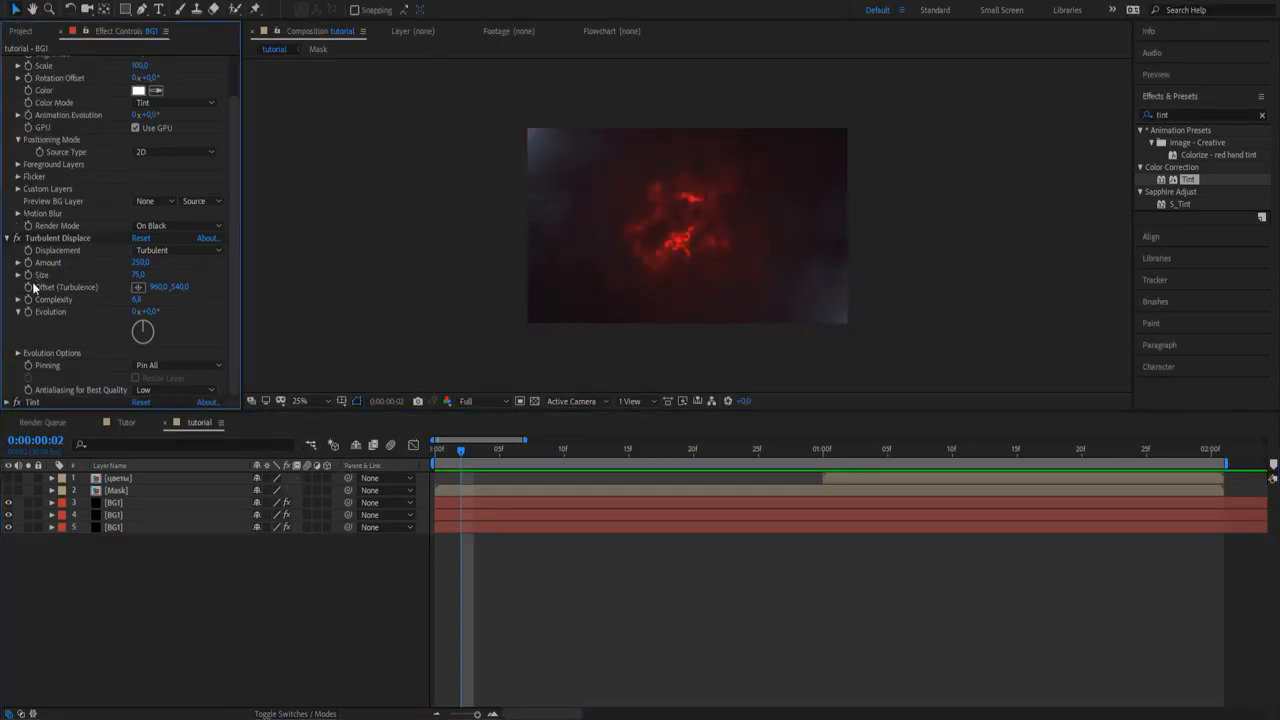
pyautogui.write('time*150')
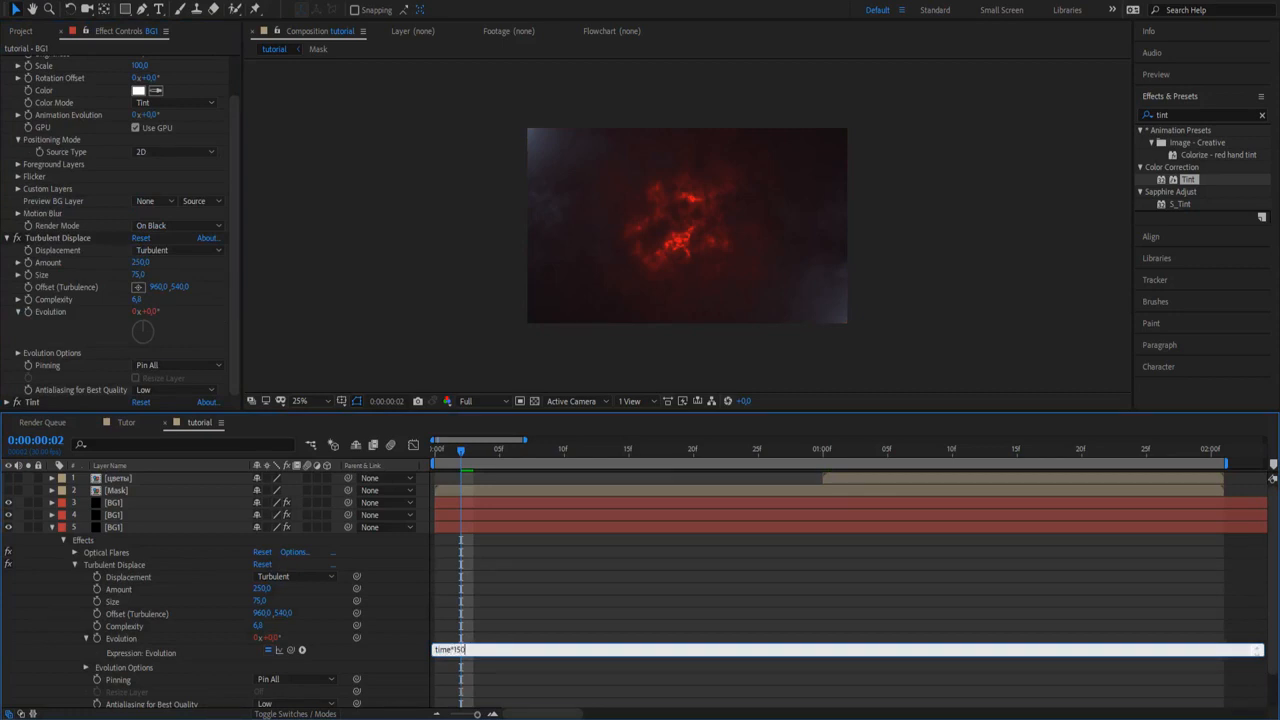
pyautogui.press('KP_Enter')
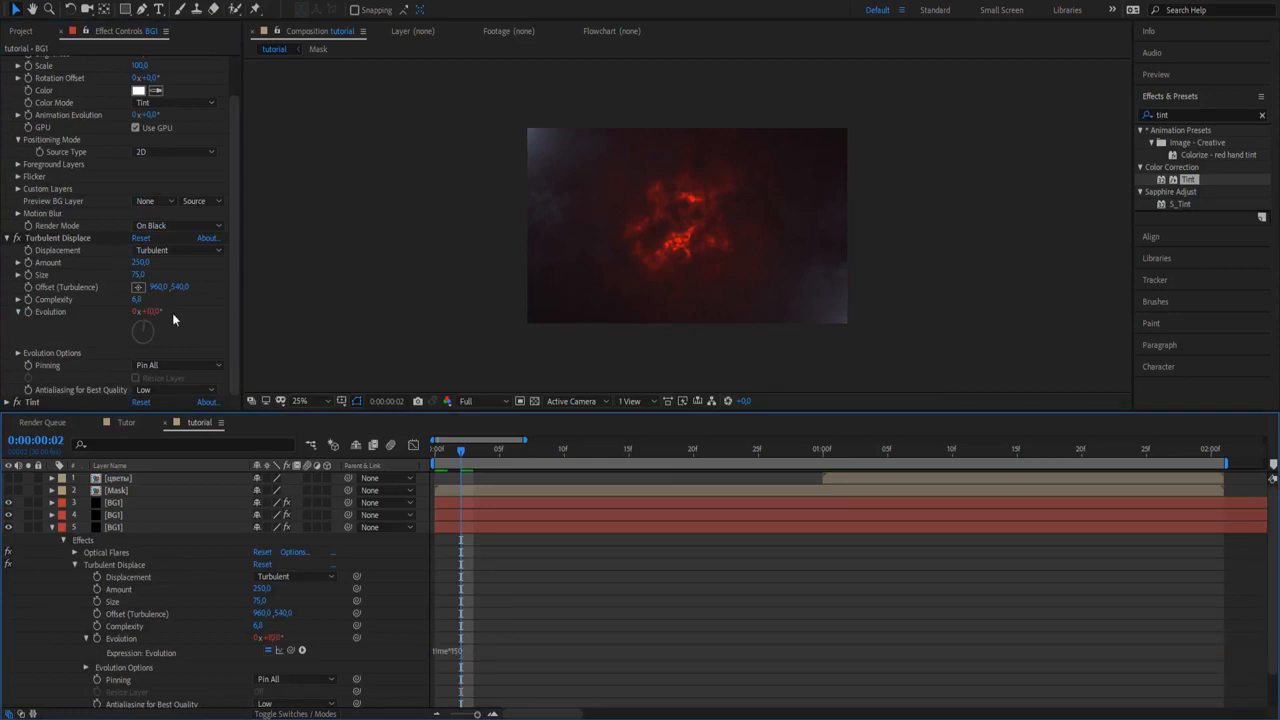
# Preview the turbulence animation, lower the viewer resolution to Quarter, and go to frame 12
pyautogui.press('space')
pyautogui.click(476, 402)
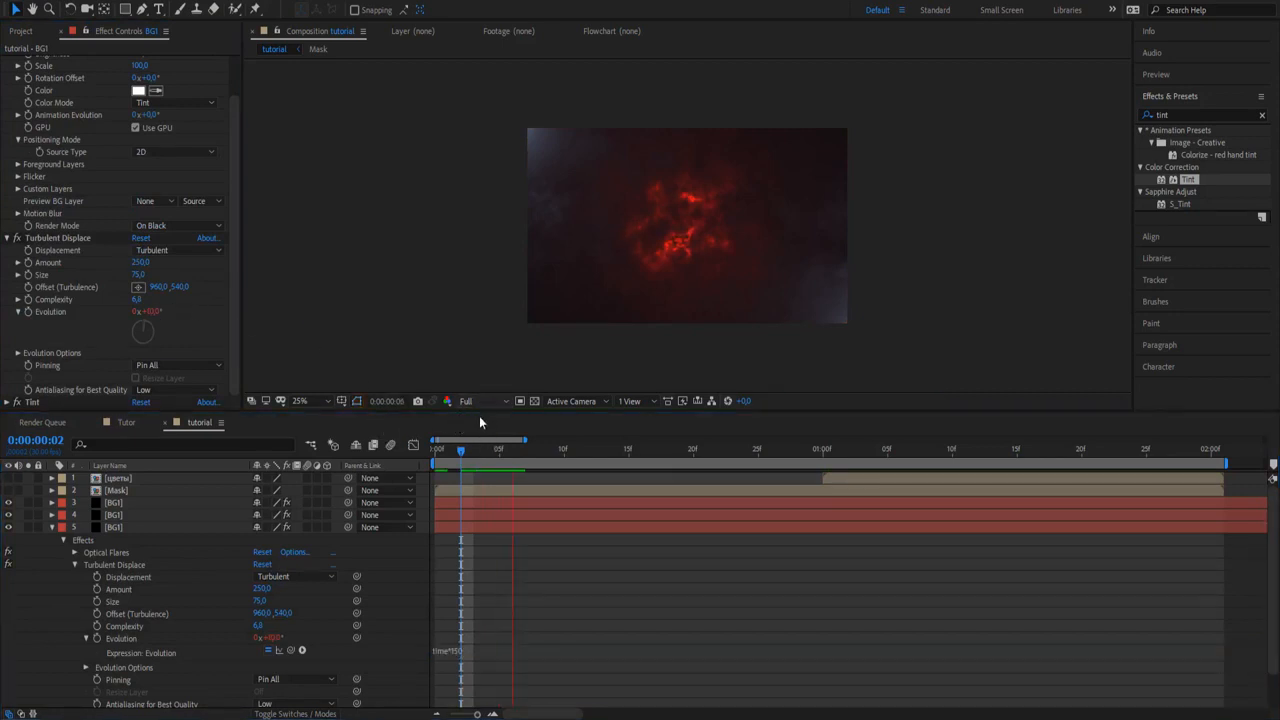
pyautogui.click(495, 475)
pyautogui.click(526, 473)
pyautogui.click(594, 451)
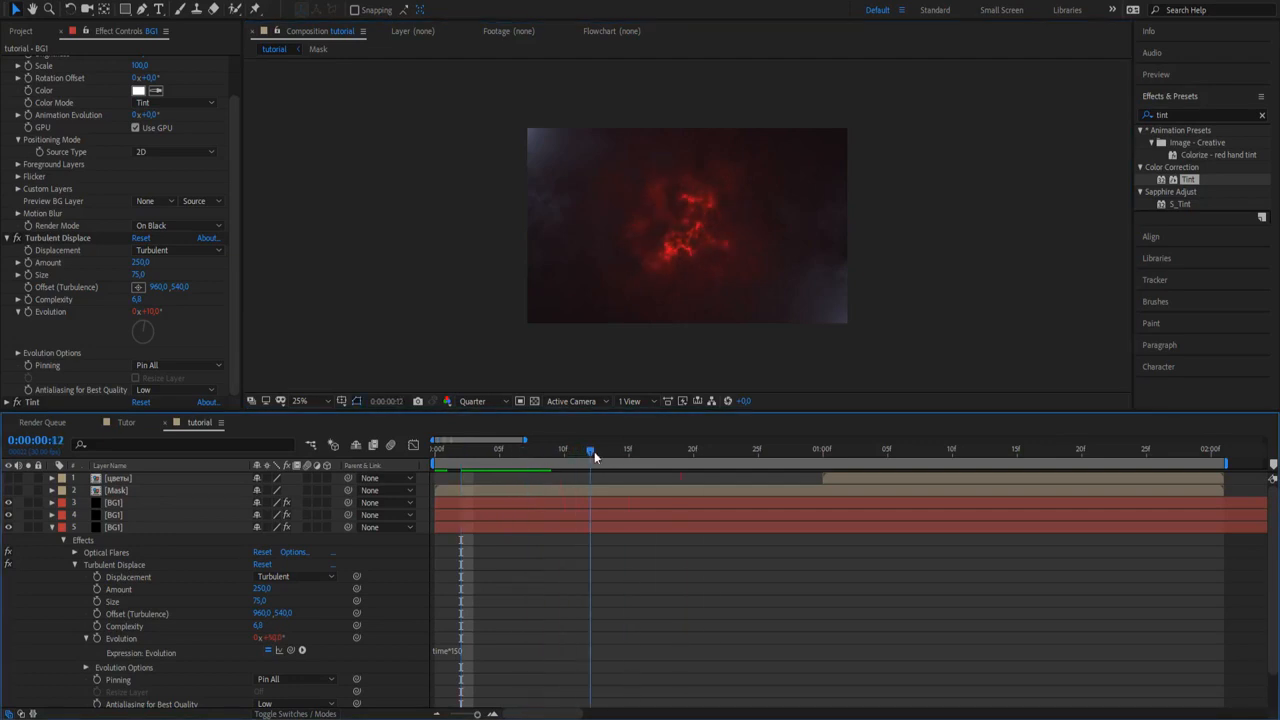
# Preview the red smoke's turbulence animation, return to the first frame and collapse the lowest BG1 layer's properties
pyautogui.press('space')
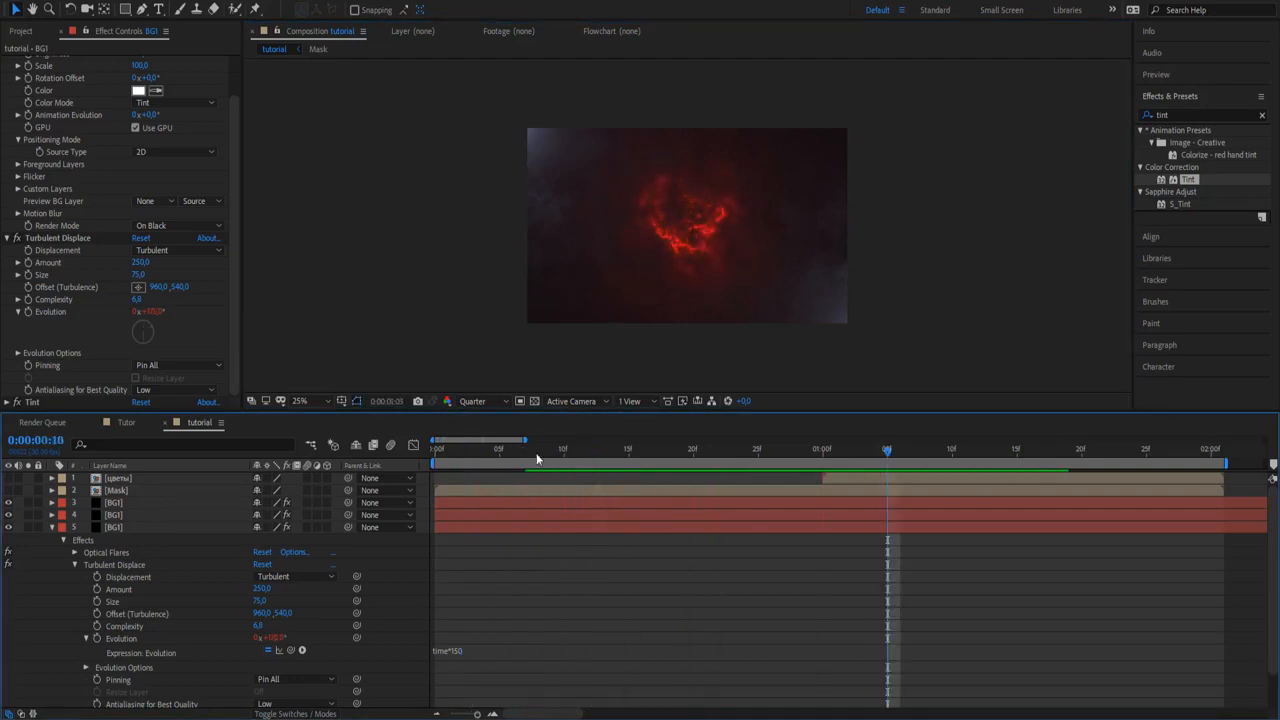
pyautogui.click(435, 452)
pyautogui.click(53, 527)
# Add the expression time*50 to the Turbulent Displace Evolution property of the middle BG1 layer
pyautogui.click(108, 514)
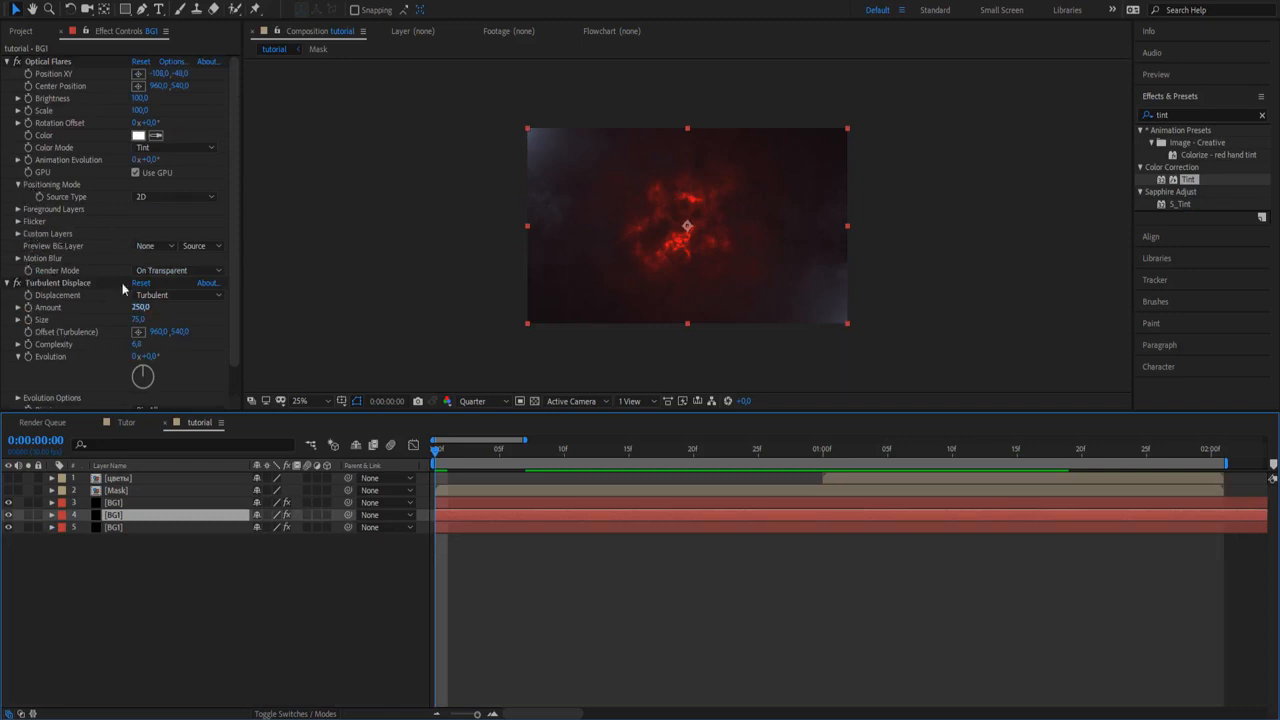
pyautogui.keyDown('alt'); pyautogui.click(27, 357); pyautogui.keyUp('alt')
pyautogui.write('tim')
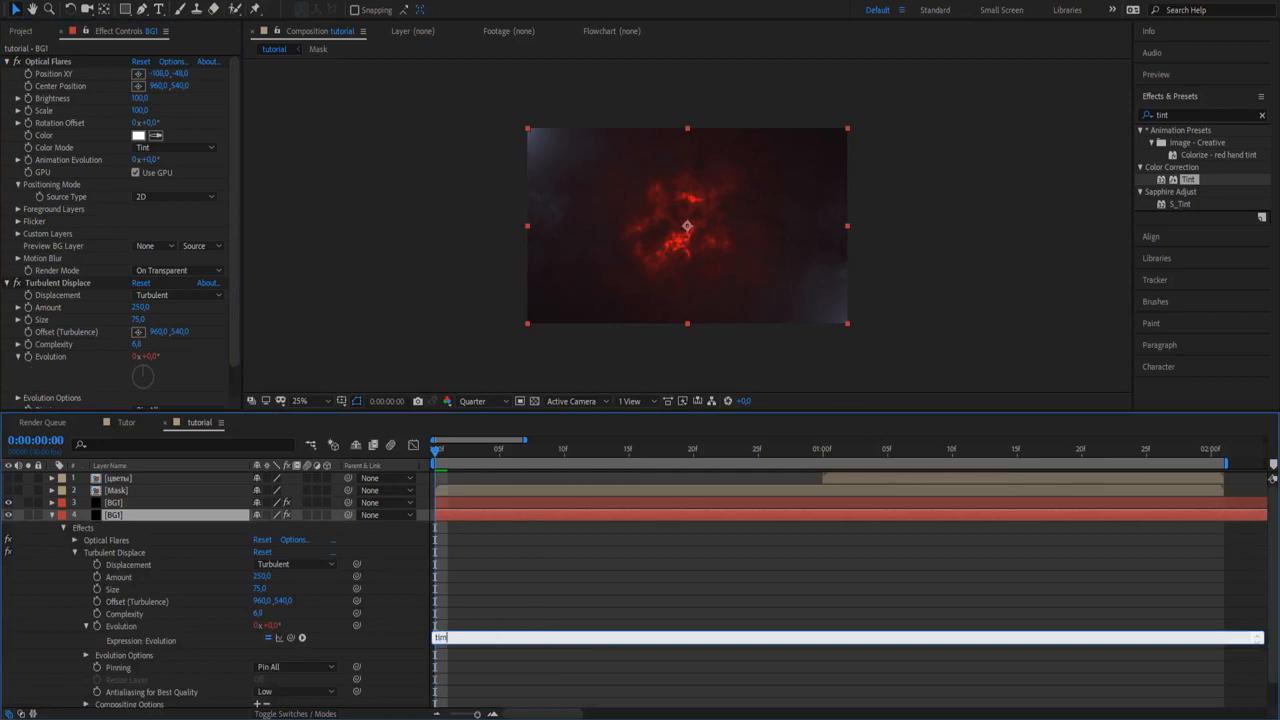
pyautogui.write('e*50')
pyautogui.press('KP_Enter')
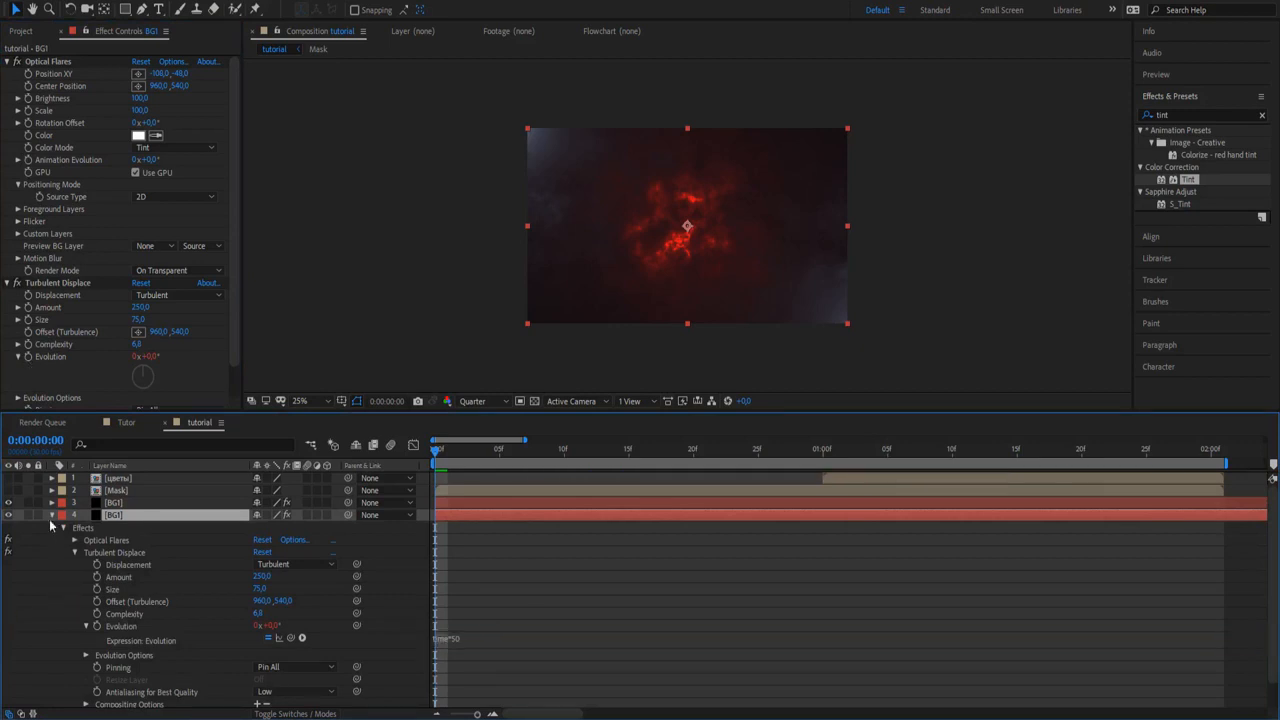
pyautogui.click(52, 515)
# Add the expression time*75 to the Turbulent Displace Evolution property of the top BG1 layer
pyautogui.click(114, 503)
pyautogui.keyDown('alt'); pyautogui.click(29, 357); pyautogui.keyUp('alt')
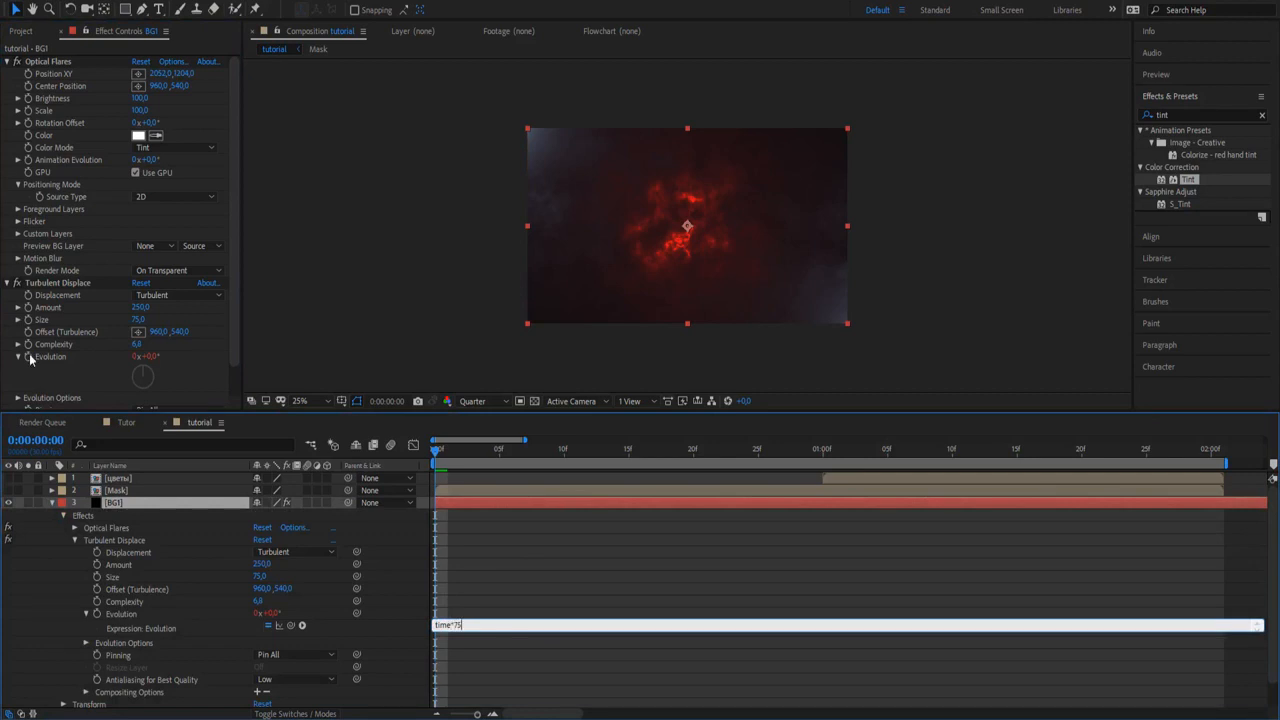
pyautogui.press('KP_Enter')
pyautogui.click(52, 503)
# Pre-compose the three BG1 layers into a composition named Optical
pyautogui.keyDown('shift'); pyautogui.click(138, 526); pyautogui.keyUp('shift')
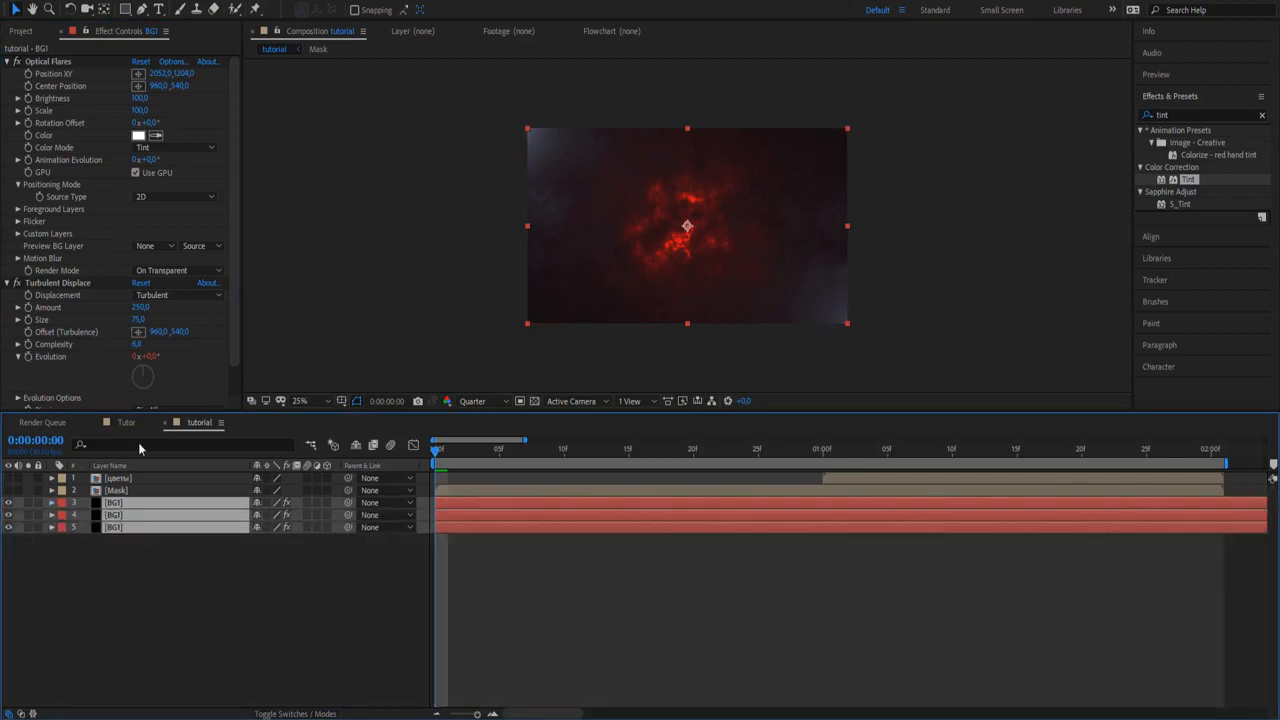
pyautogui.hotkey('ctrl', 'shift', 'c')
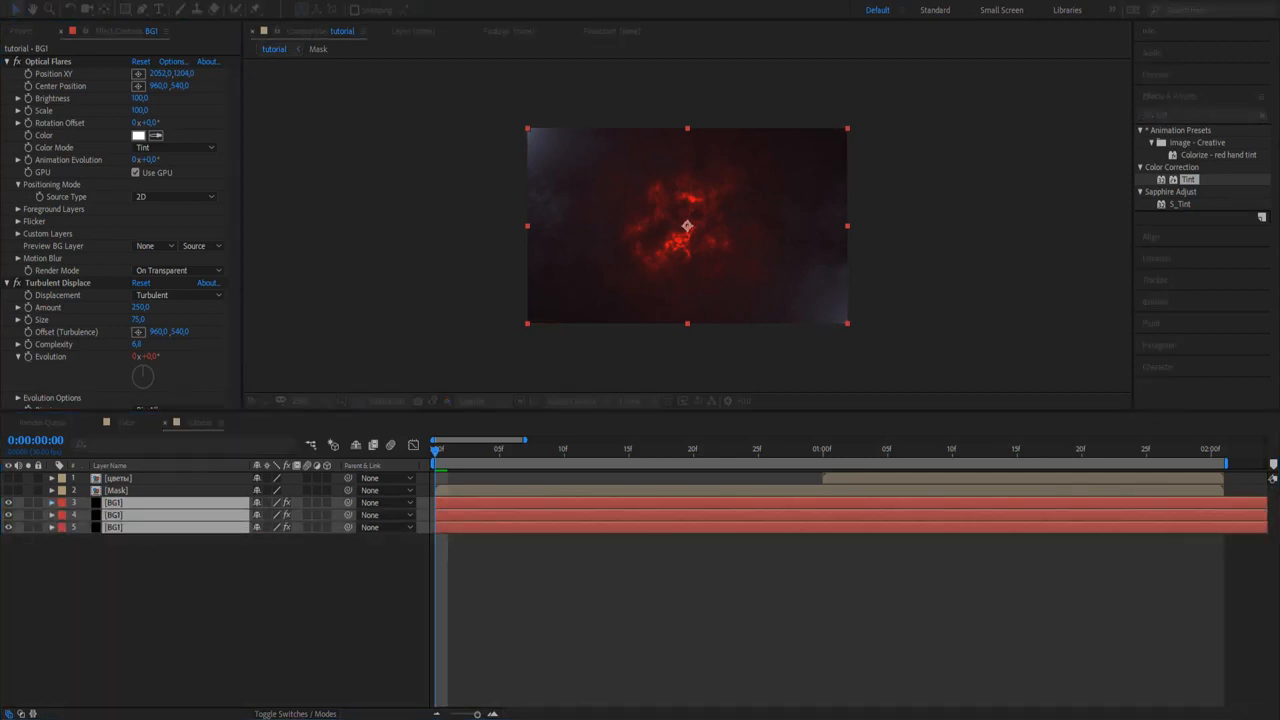
pyautogui.press('Return')
pyautogui.click(180, 536)
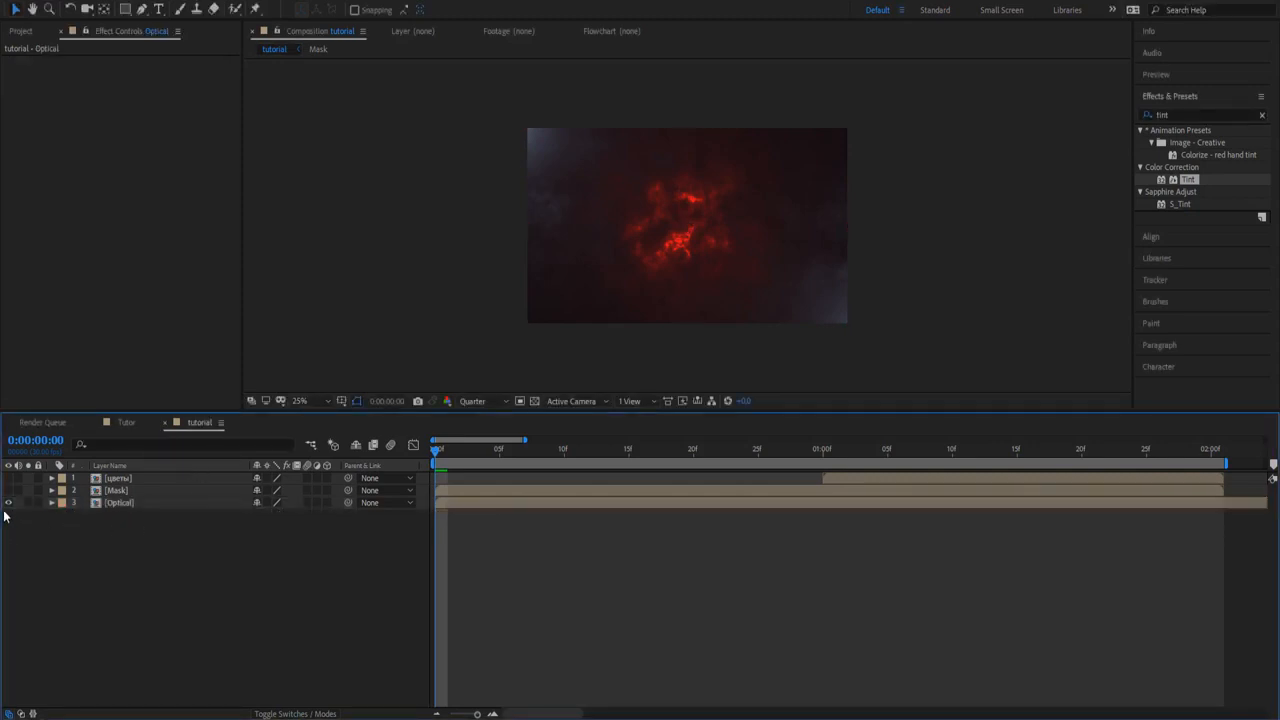
# Hide the Optical layer, create a black solid named Smoke and place it below all other layers
pyautogui.hotkey('ctrl', 'y')
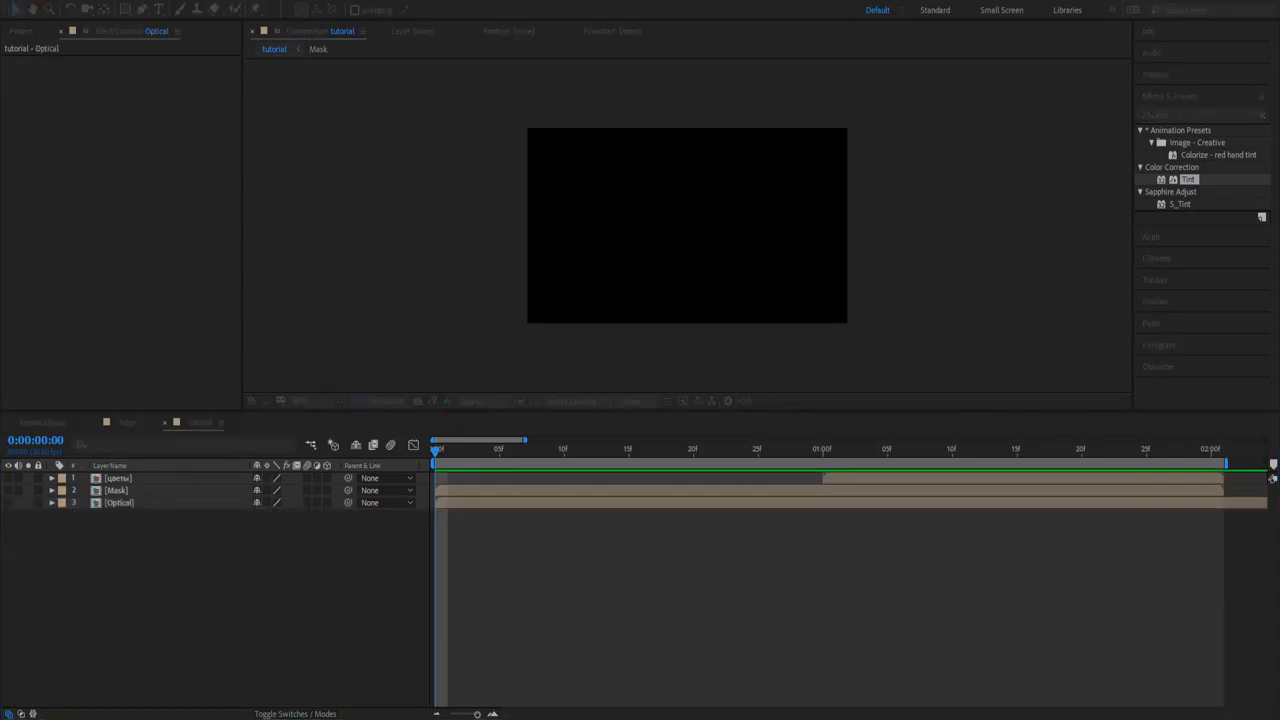
pyautogui.press('Return')
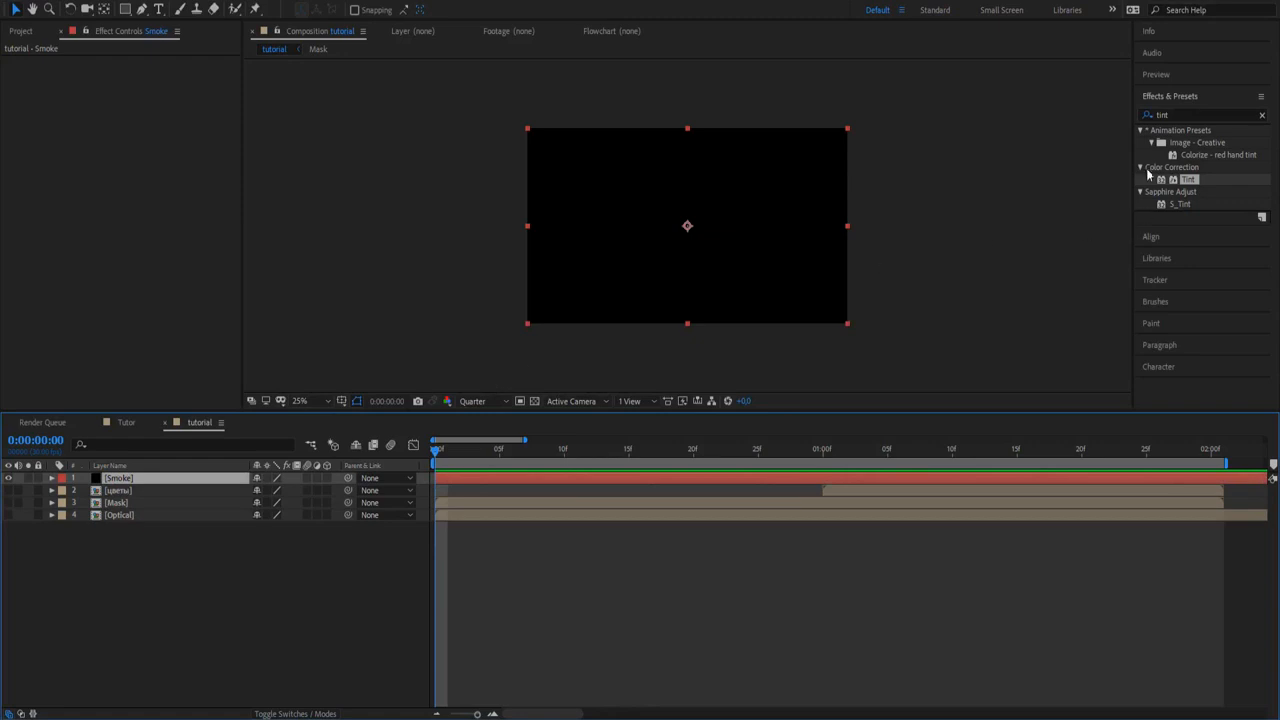
pyautogui.moveTo(144, 483); pyautogui.dragTo(143, 570)
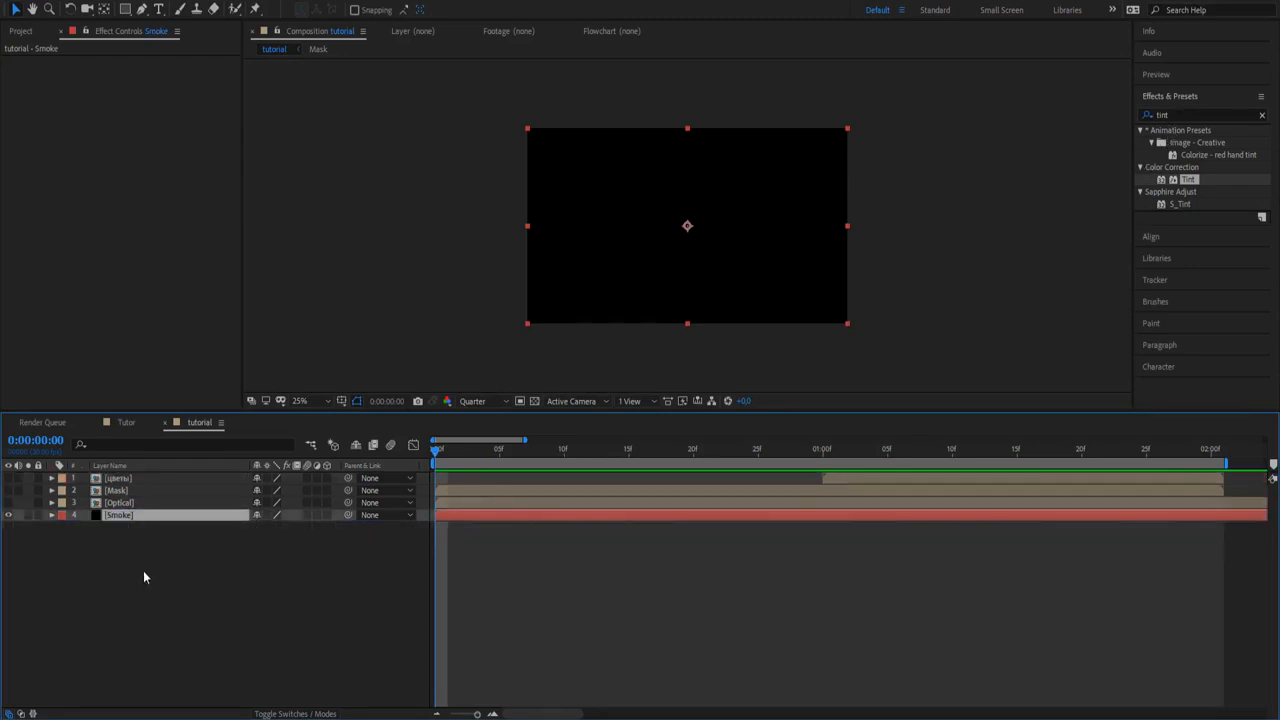
# Duplicate the Smoke solid and rename the upper copy Fractal
pyautogui.hotkey('ctrl', 'd')
pyautogui.press('Return')
pyautogui.write('Fra')
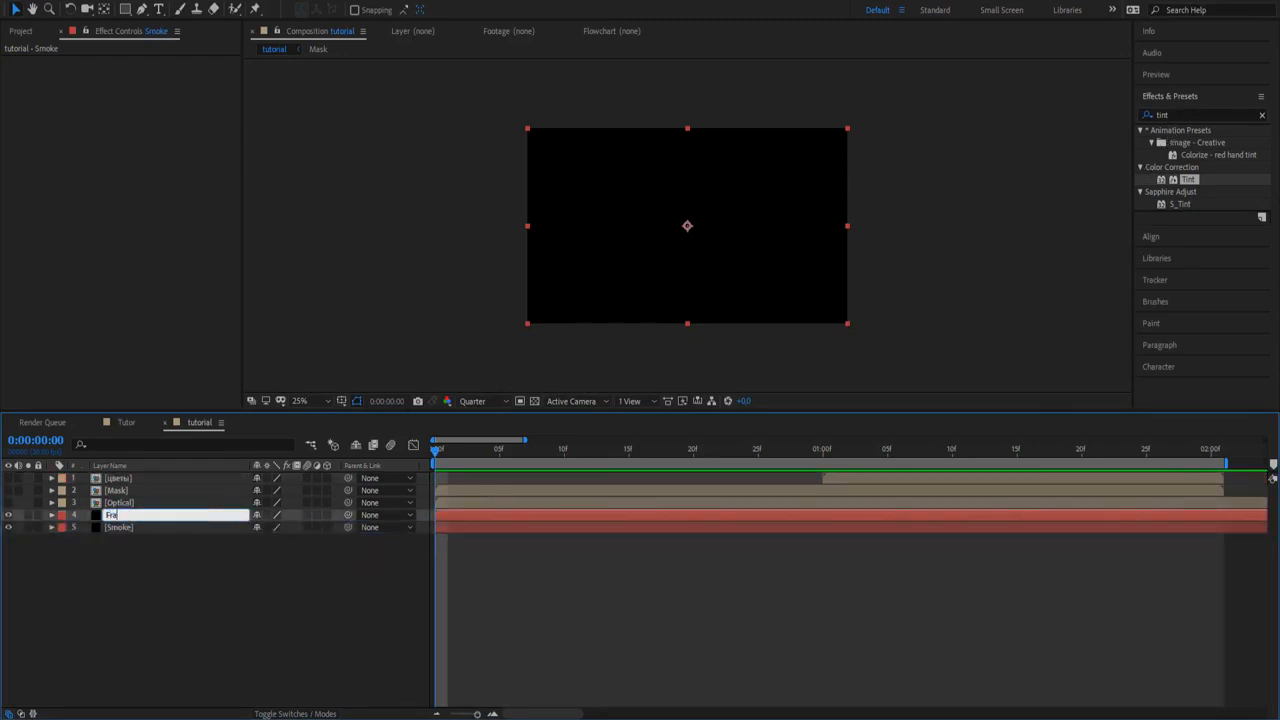
pyautogui.write('ctal')
pyautogui.press('Return')
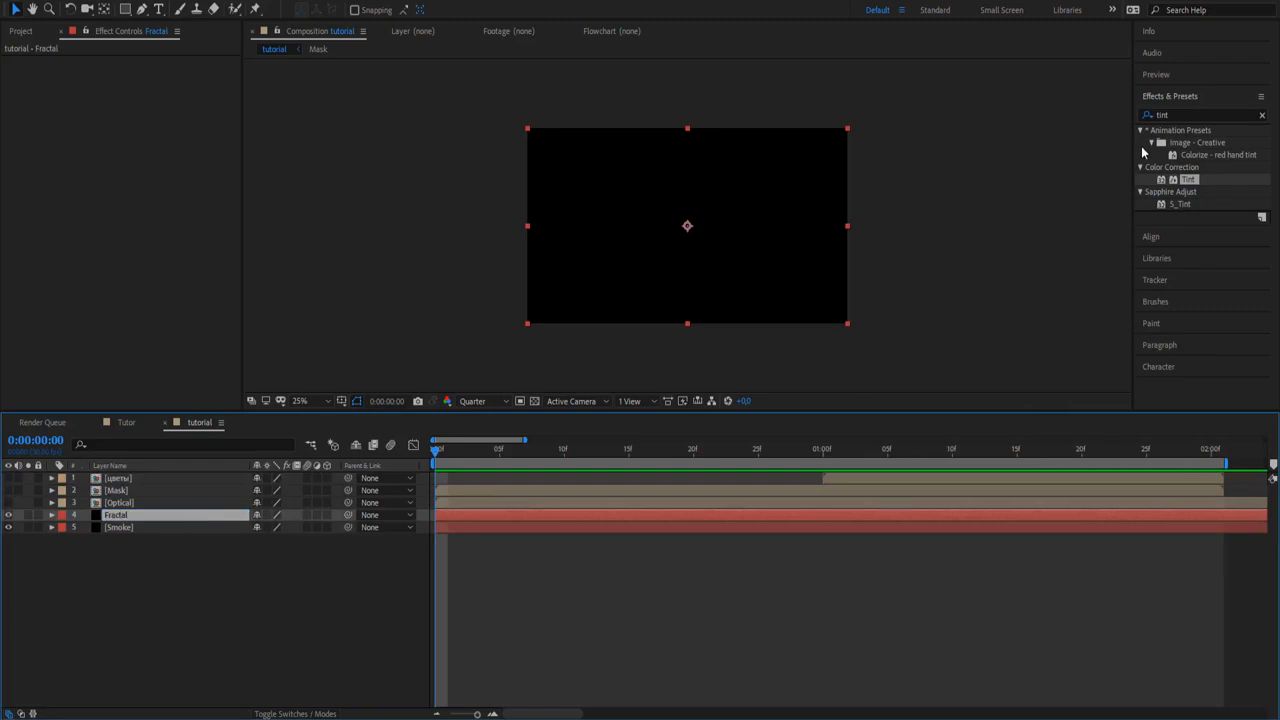
# Search the effects for fractal and apply Fractal Noise to the Fractal layer
pyautogui.doubleClick(1180, 115)
pyautogui.write('fractal')
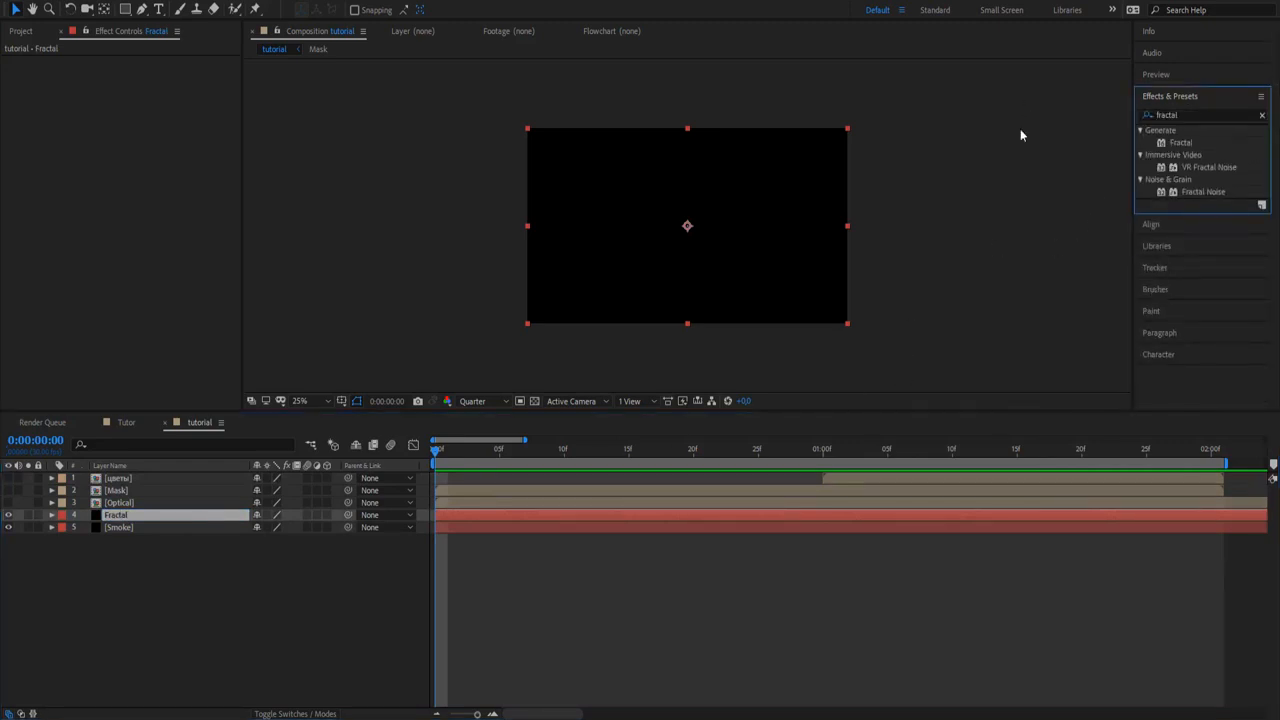
pyautogui.doubleClick(1195, 192)
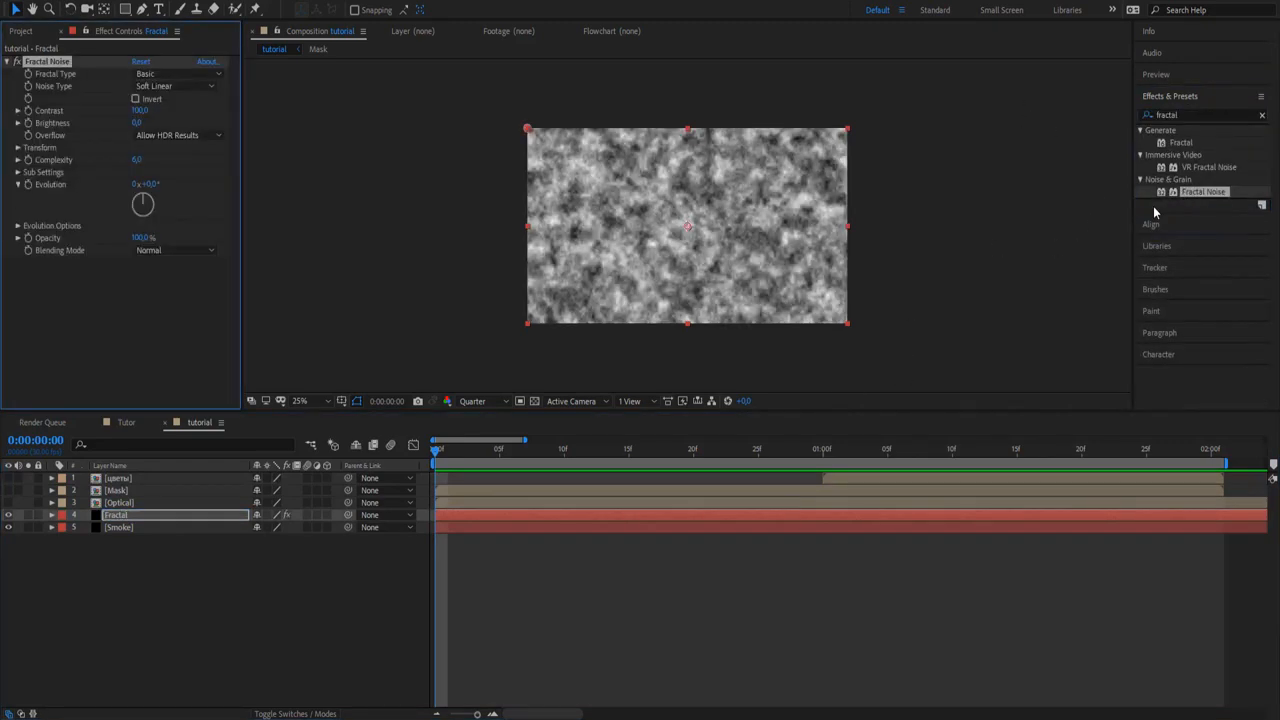
# Set the Fractal Noise Contrast to 84 on the Fractal layer
pyautogui.click(138, 117)
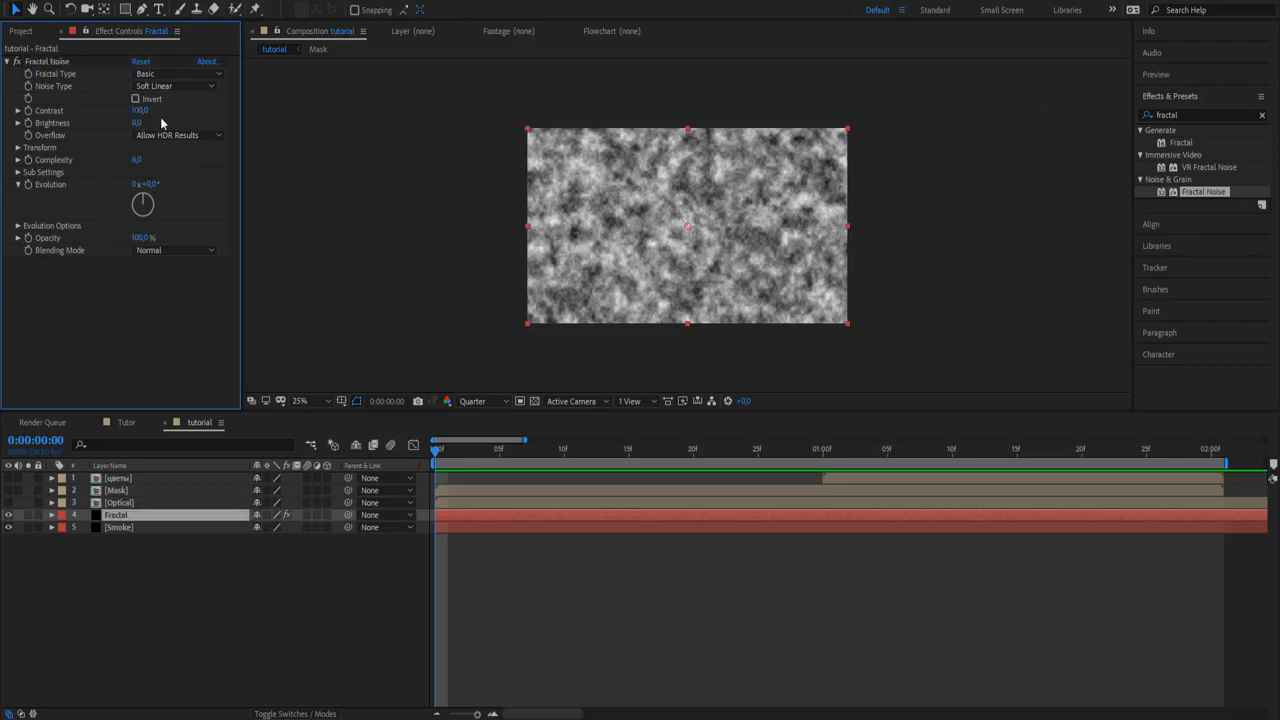
pyautogui.click(143, 112)
pyautogui.write('84')
pyautogui.press('Return')
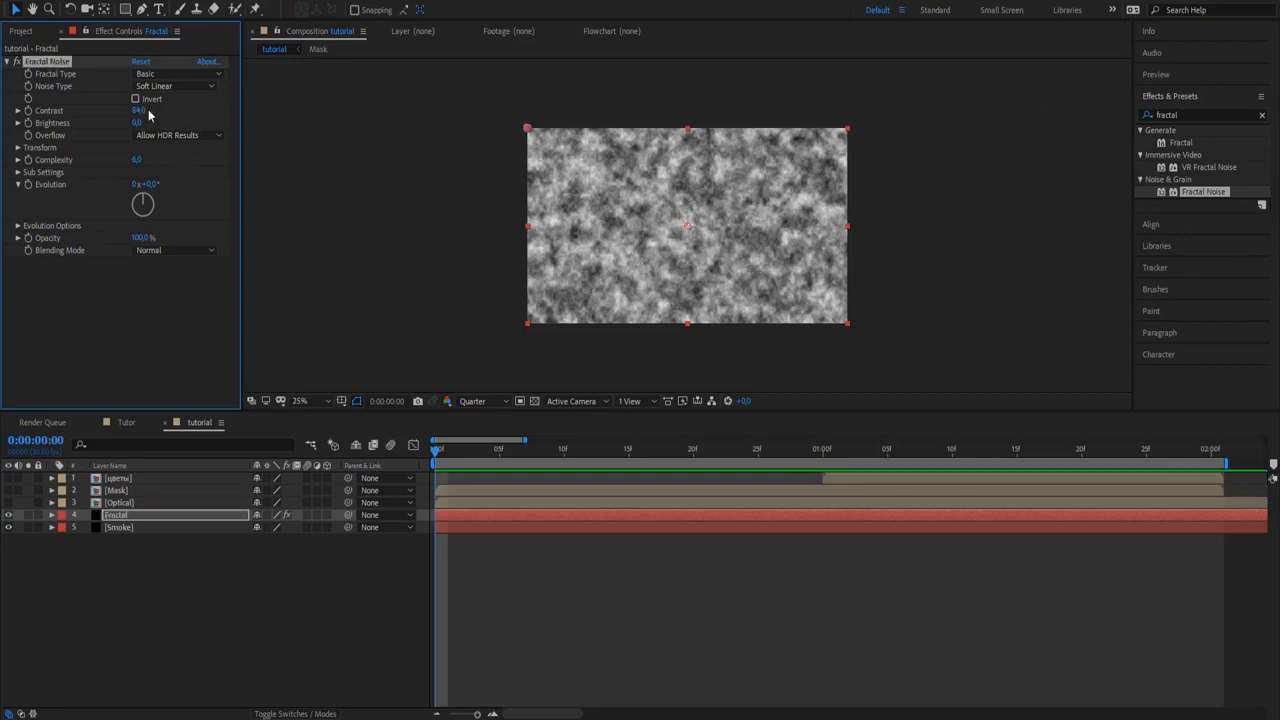
# Disable Uniform Scaling in the Fractal Noise transform and set Scale Width to 367 and Scale Height to 219
pyautogui.click(18, 148)
pyautogui.click(135, 172)
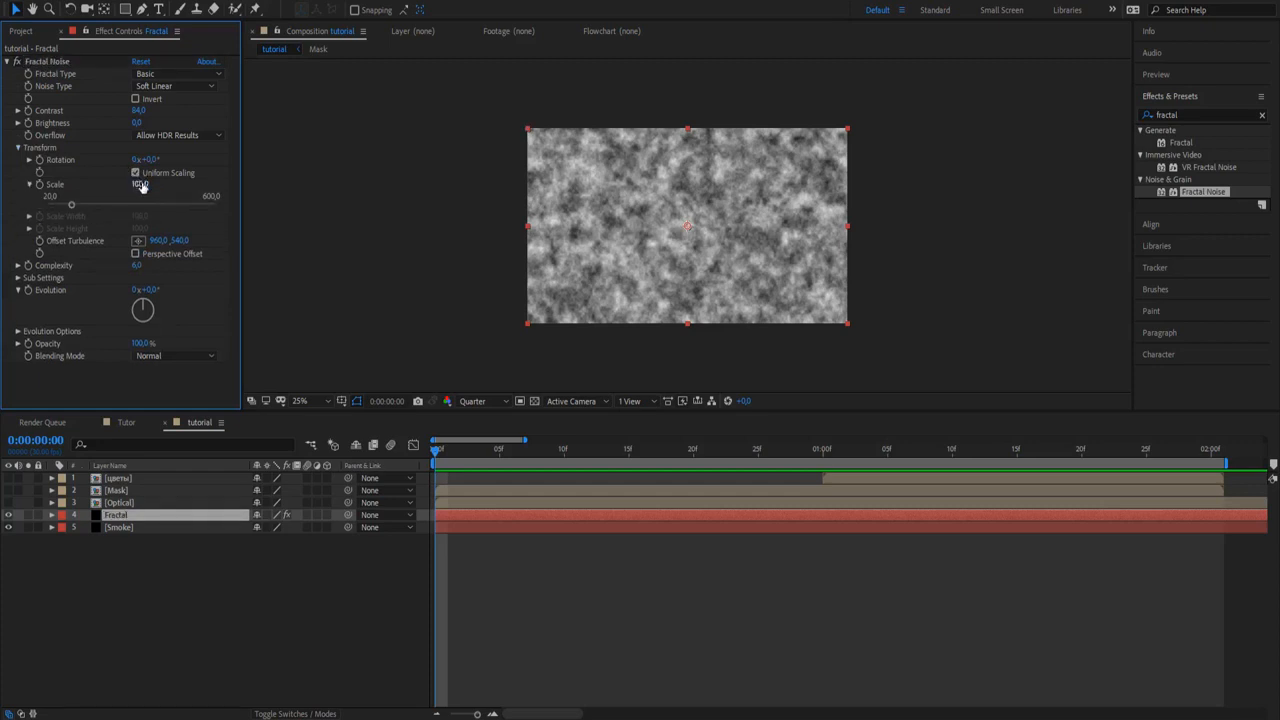
pyautogui.moveTo(140, 196); pyautogui.dragTo(294, 197)
pyautogui.moveTo(140, 228); pyautogui.dragTo(216, 228)
pyautogui.moveTo(140, 197); pyautogui.dragTo(156, 197)
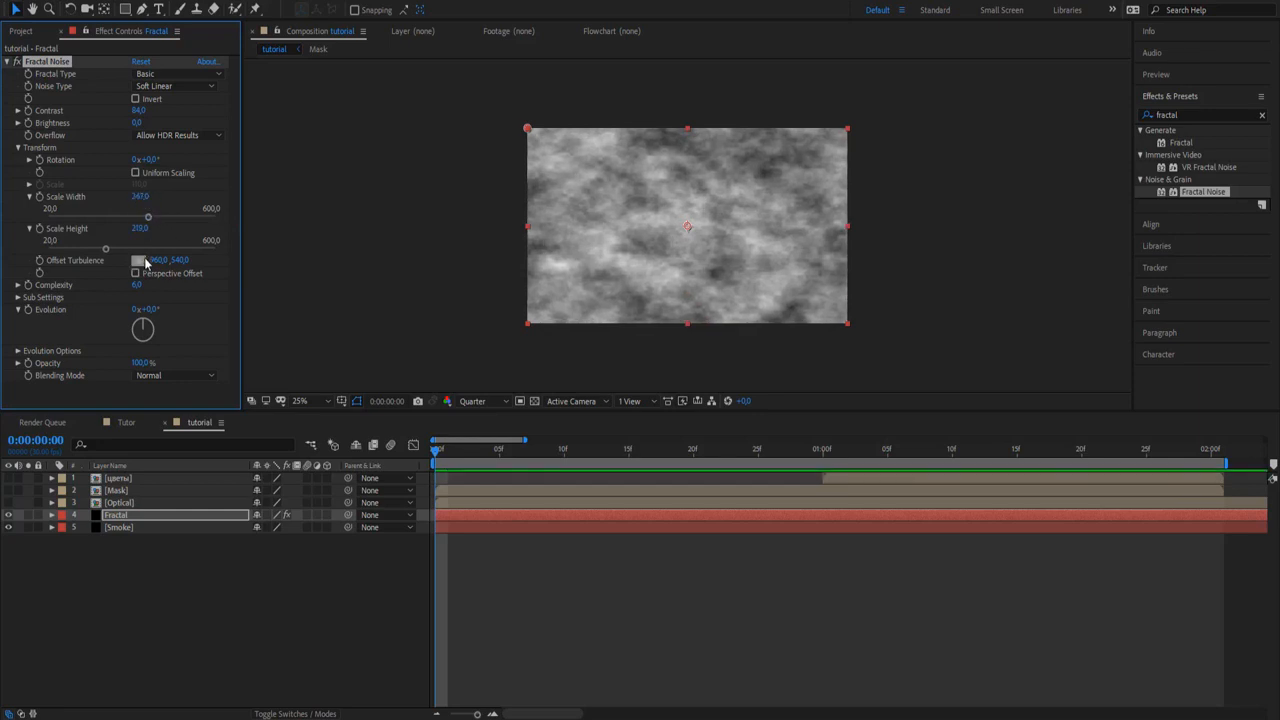
# Raise the Fractal Noise Complexity to 14.3
pyautogui.moveTo(137, 285); pyautogui.dragTo(292, 279)
pyautogui.click(19, 149)
pyautogui.click(19, 149)
# Add the expression [value[1]+time*100,value[0]] to the Fractal layer's Offset Turbulence property
pyautogui.keyDown('alt'); pyautogui.click(39, 260); pyautogui.keyUp('alt')
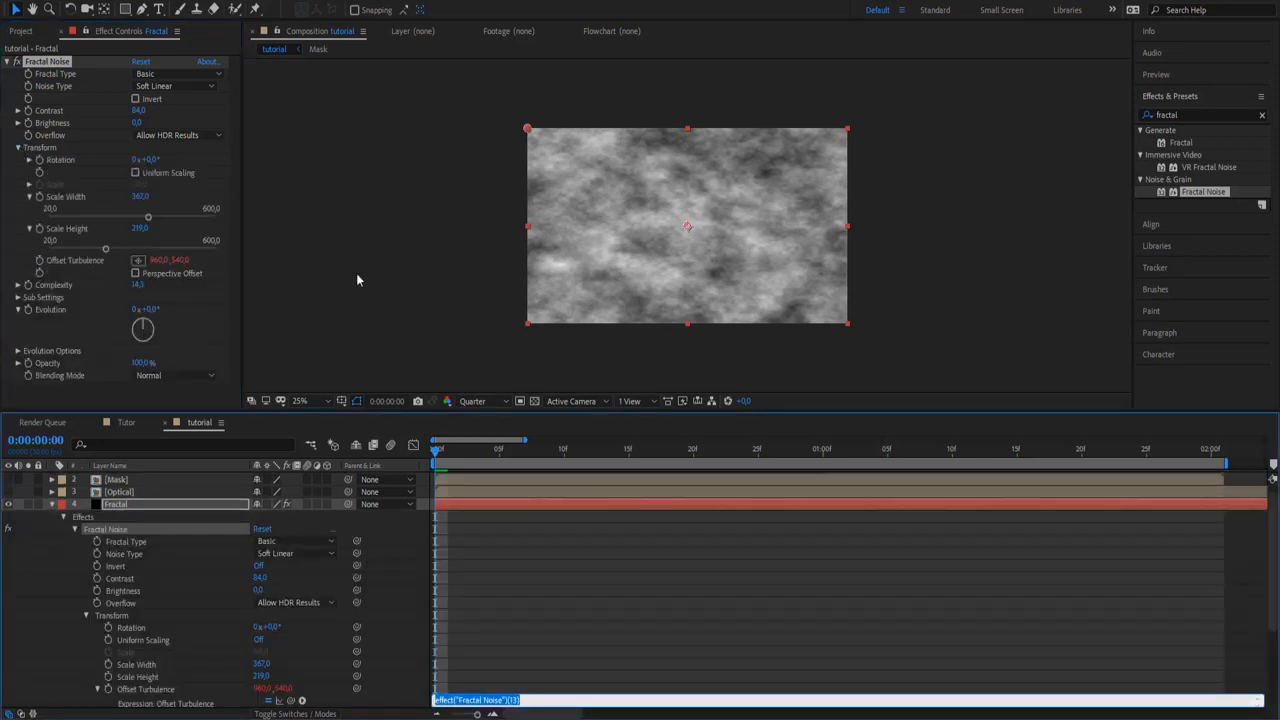
pyautogui.press('BackSpace')
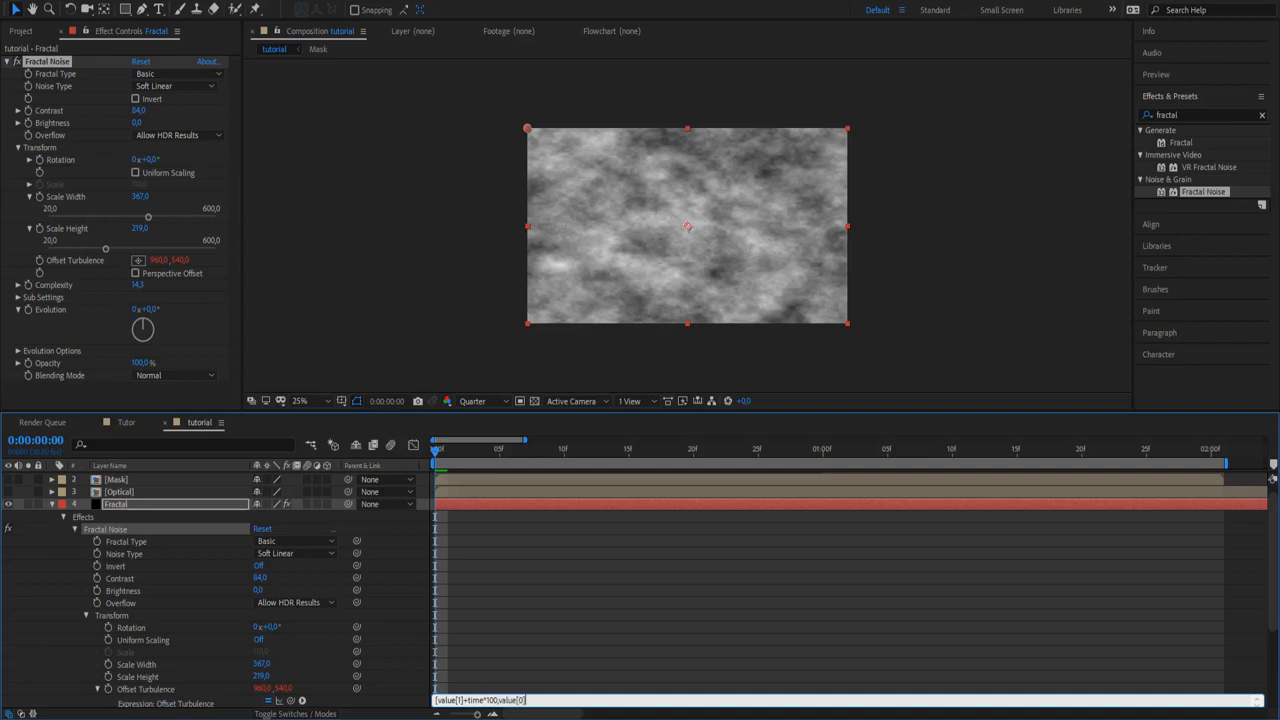
pyautogui.click(616, 561)
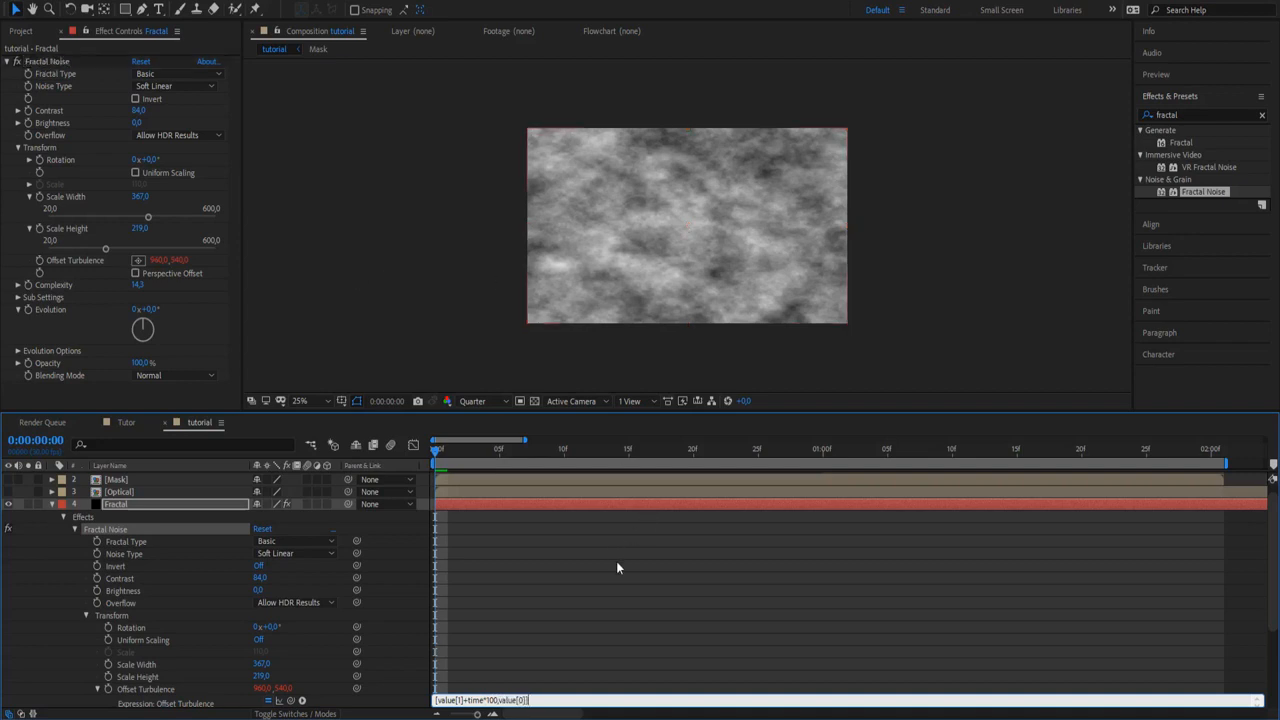
pyautogui.click(53, 505)
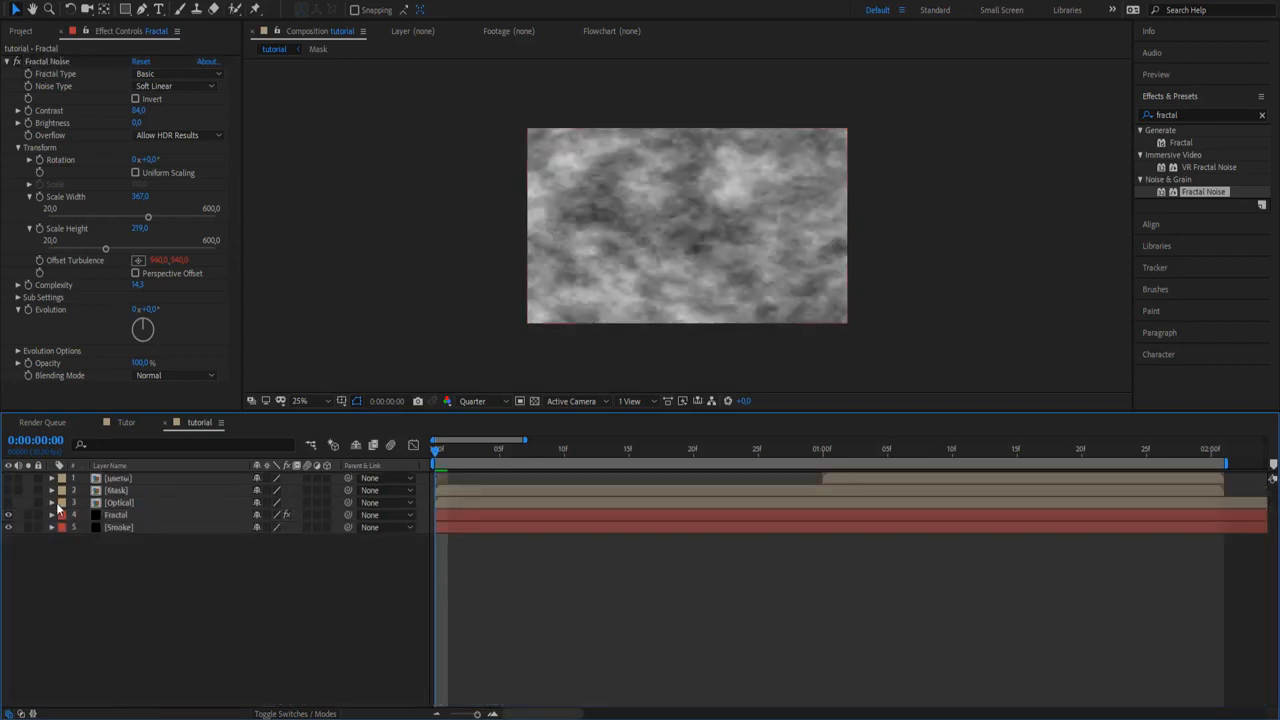
# Add the expression time*150 to the Fractal Noise Evolution property of the Fractal layer
pyautogui.keyDown('alt'); pyautogui.click(27, 311); pyautogui.keyUp('alt')
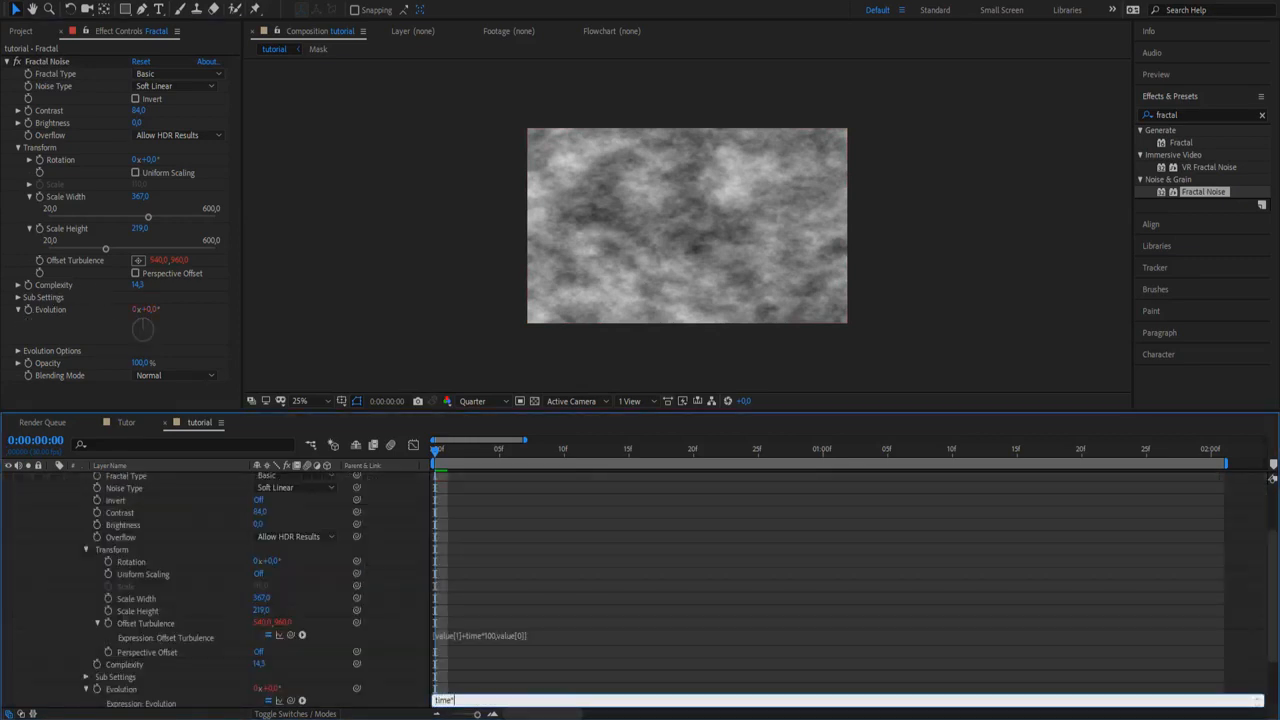
pyautogui.press('KP_Enter')
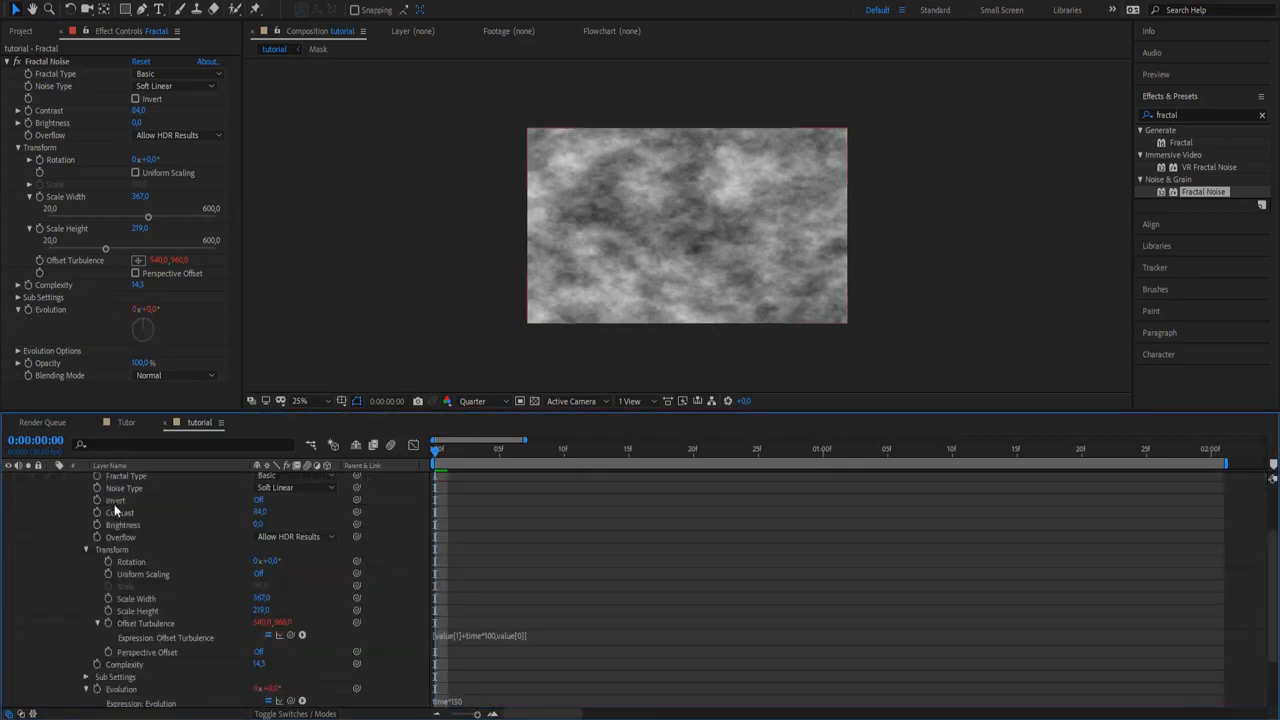
pyautogui.scroll(3, 115, 509)
pyautogui.click(52, 516)
# Duplicate the Fractal layer, then enable Uniform Scaling on the copy's Fractal Noise with a Scale of 367
pyautogui.click(116, 515)
pyautogui.hotkey('ctrl', 'd')
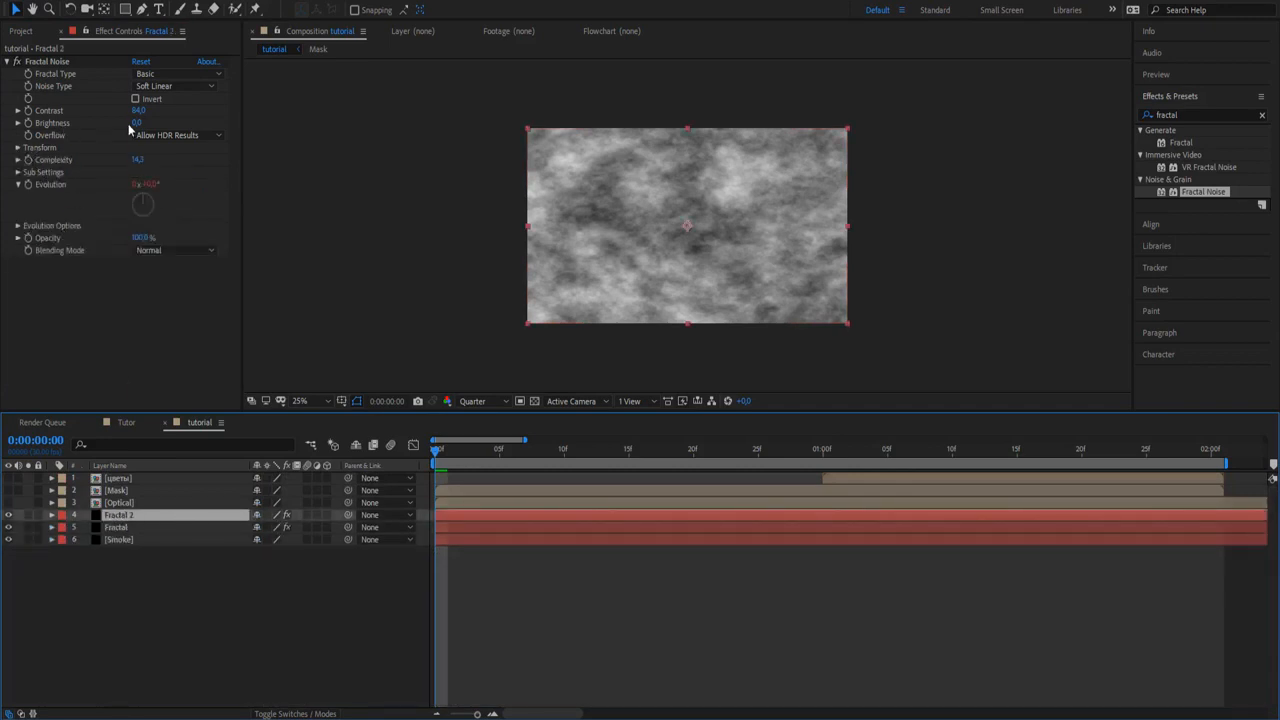
pyautogui.click(18, 148)
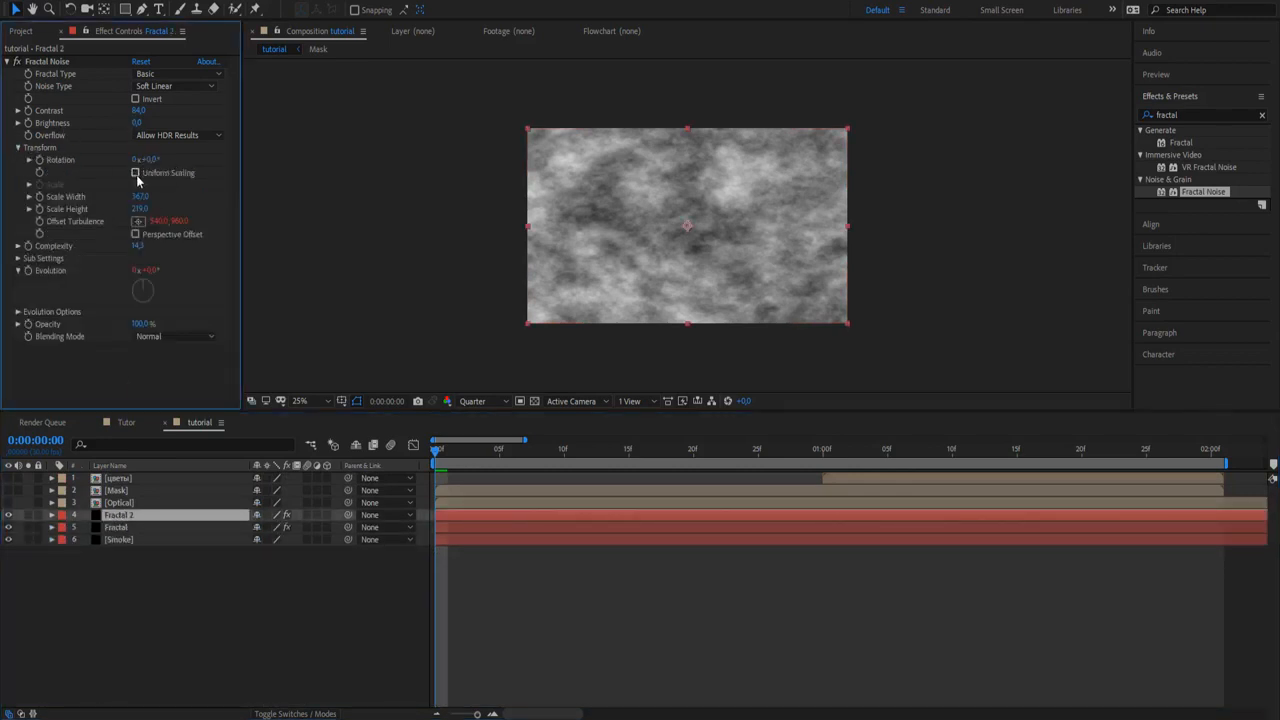
pyautogui.click(136, 173)
pyautogui.moveTo(142, 190); pyautogui.dragTo(312, 190)
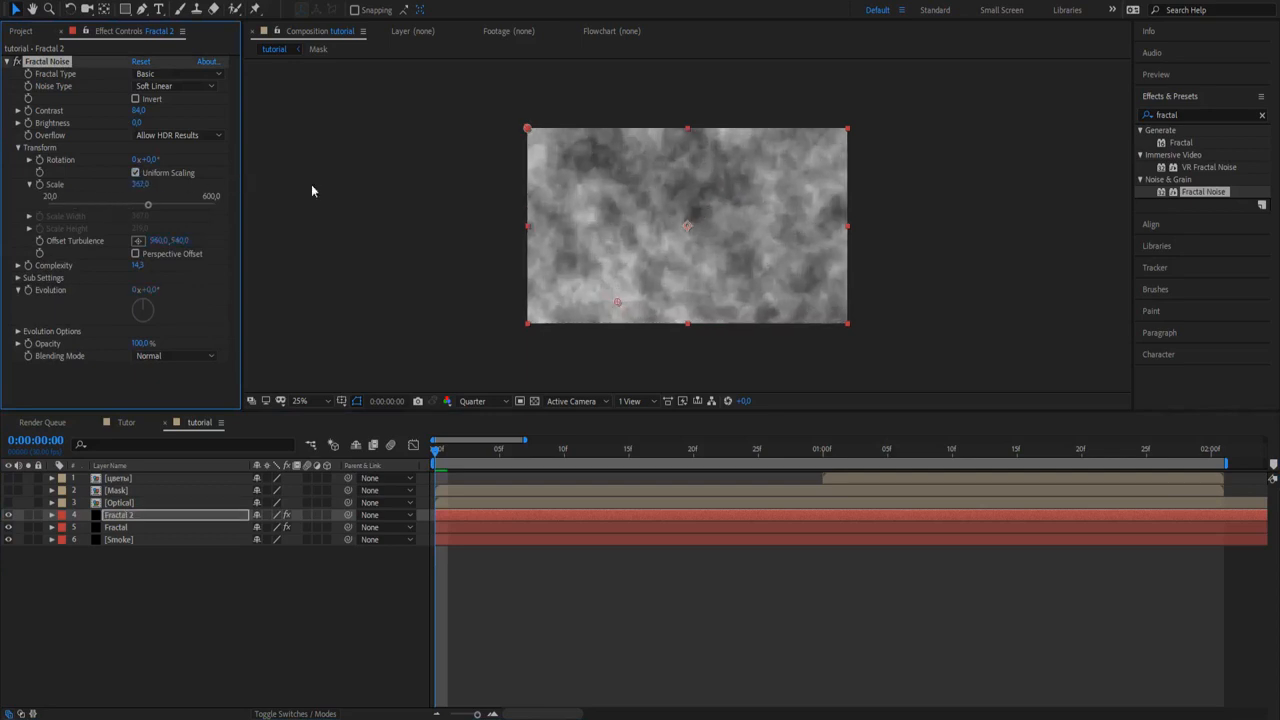
# Replace the Evolution expression on the Fractal 2 layer with time*75 and preview the noise animation
pyautogui.keyDown('alt'); pyautogui.click(29, 291); pyautogui.keyUp('alt')
pyautogui.keyDown('alt'); pyautogui.click(28, 290); pyautogui.keyUp('alt')
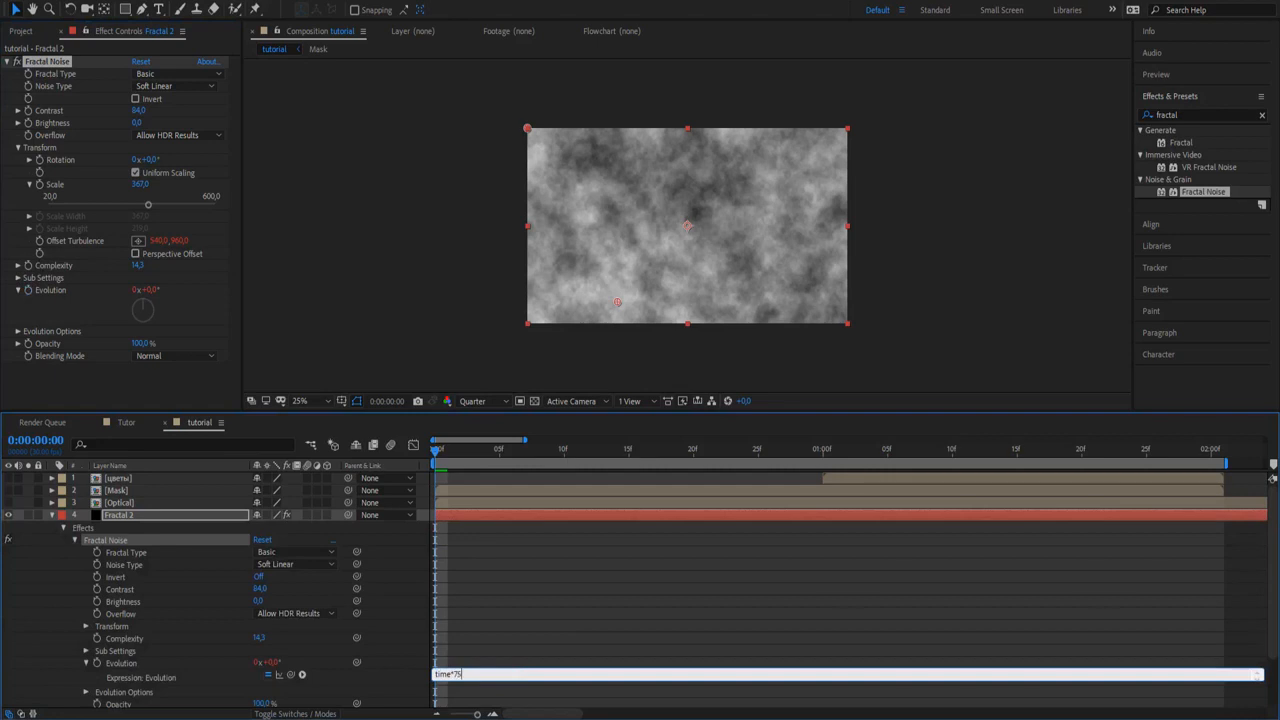
pyautogui.click(48, 301)
pyautogui.click(52, 514)
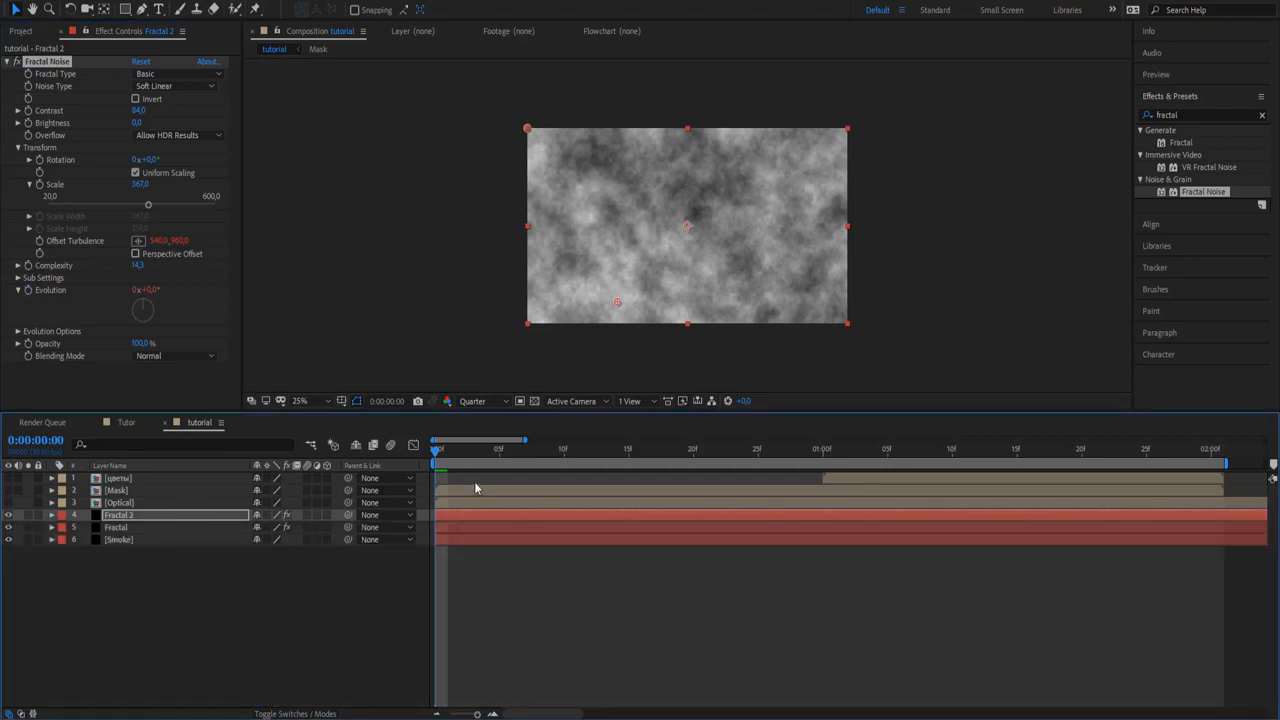
pyautogui.press('space')
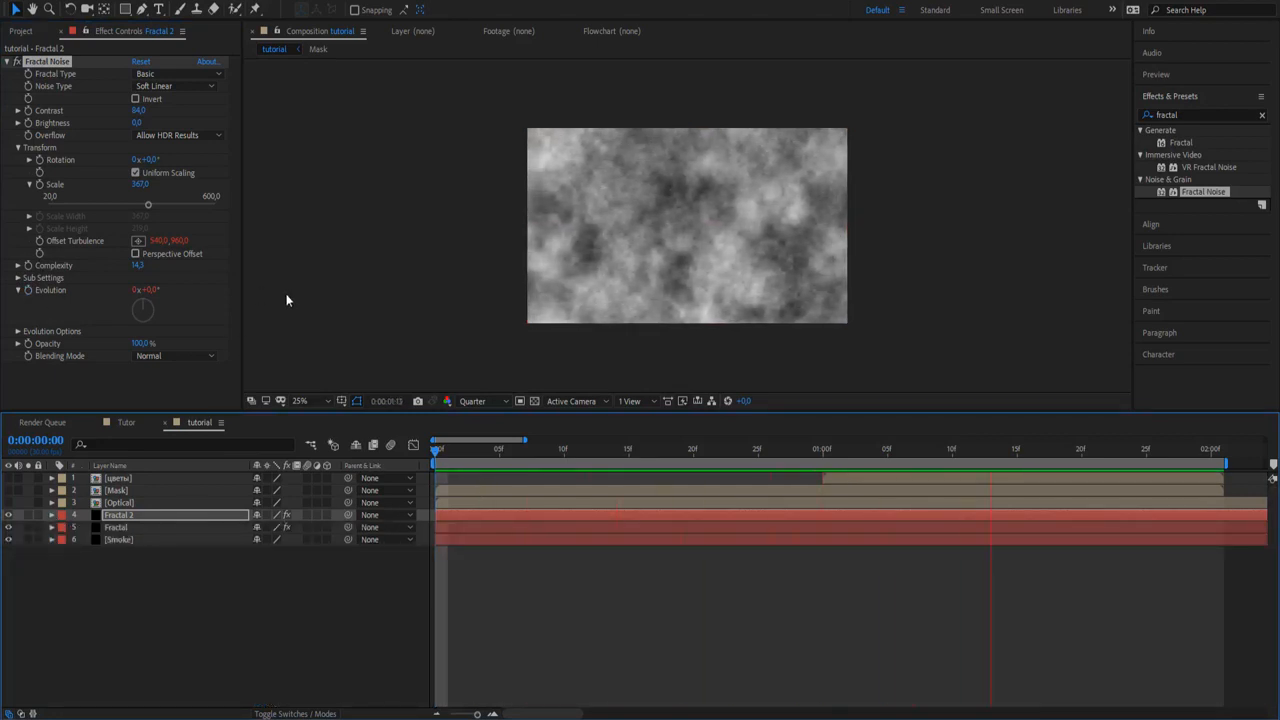
pyautogui.press('space')
# Select both Fractal layers and lower their opacity to 5%
pyautogui.keyDown('ctrl'); pyautogui.click(165, 527); pyautogui.keyUp('ctrl')
pyautogui.press('t')
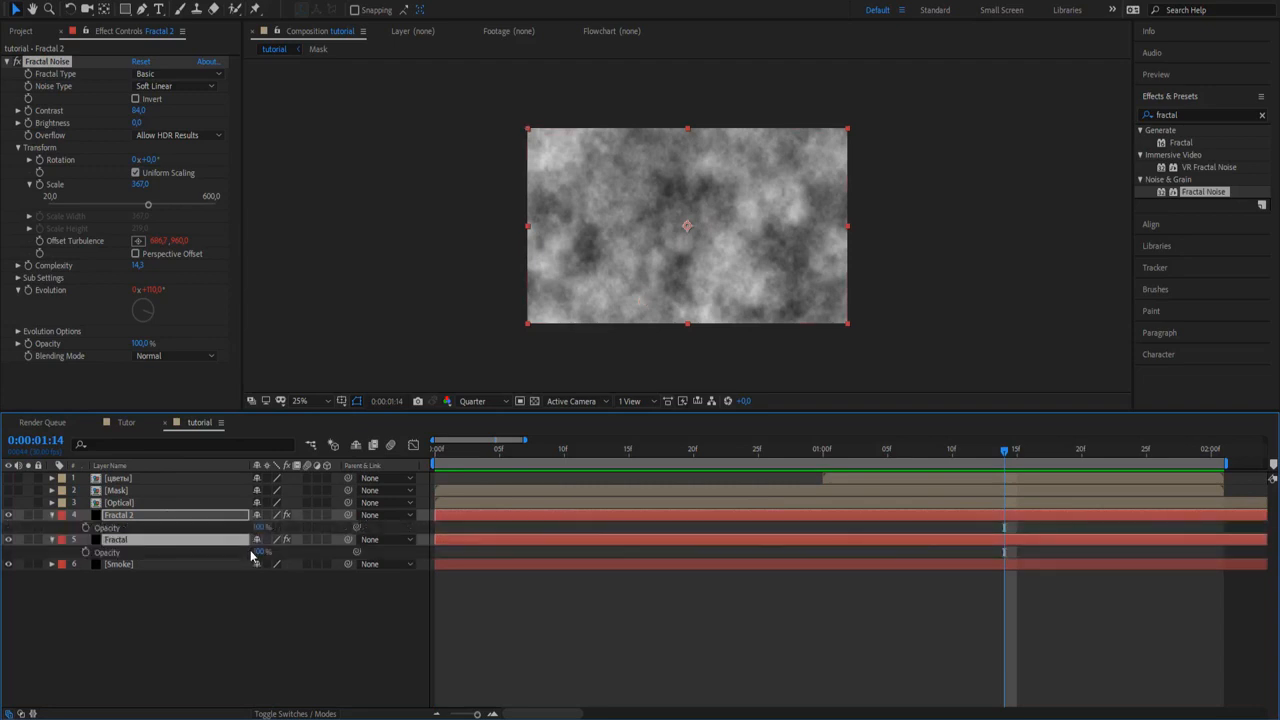
pyautogui.click(260, 527)
pyautogui.write('0')
pyautogui.press('Return')
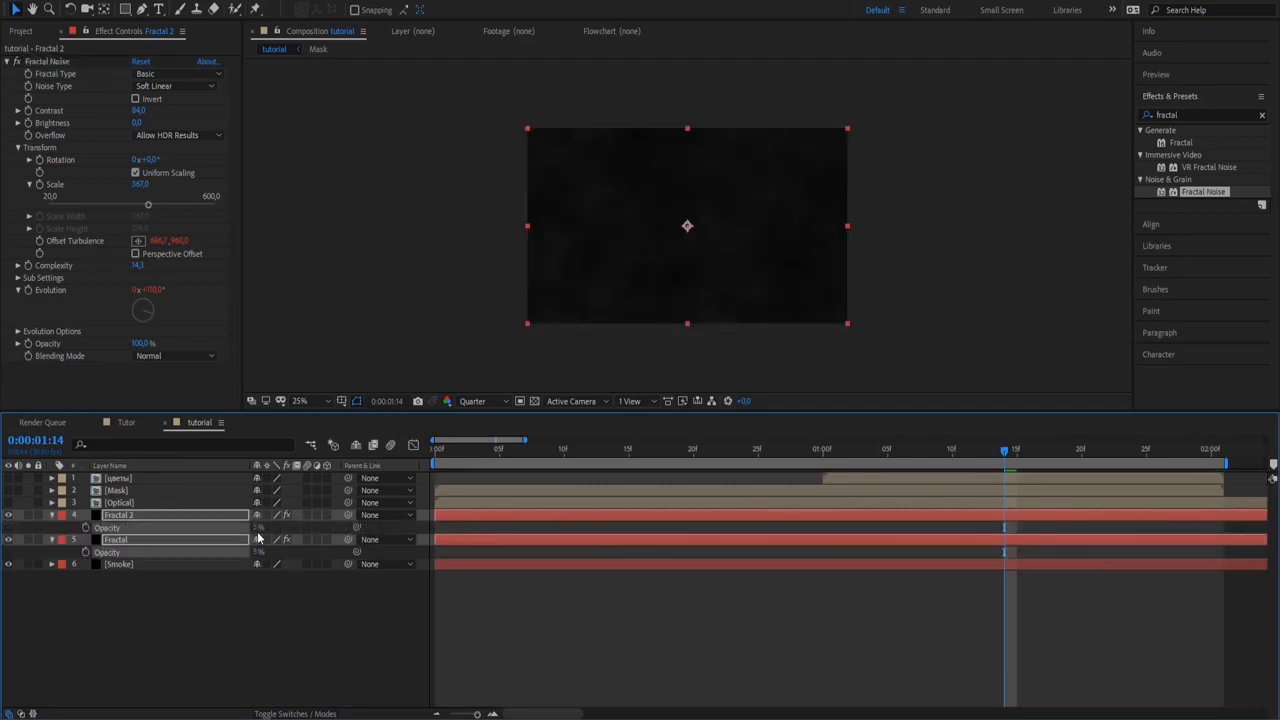
# Preview the noise animation and set the opacity of both Fractal layers to 50%
pyautogui.press('space')
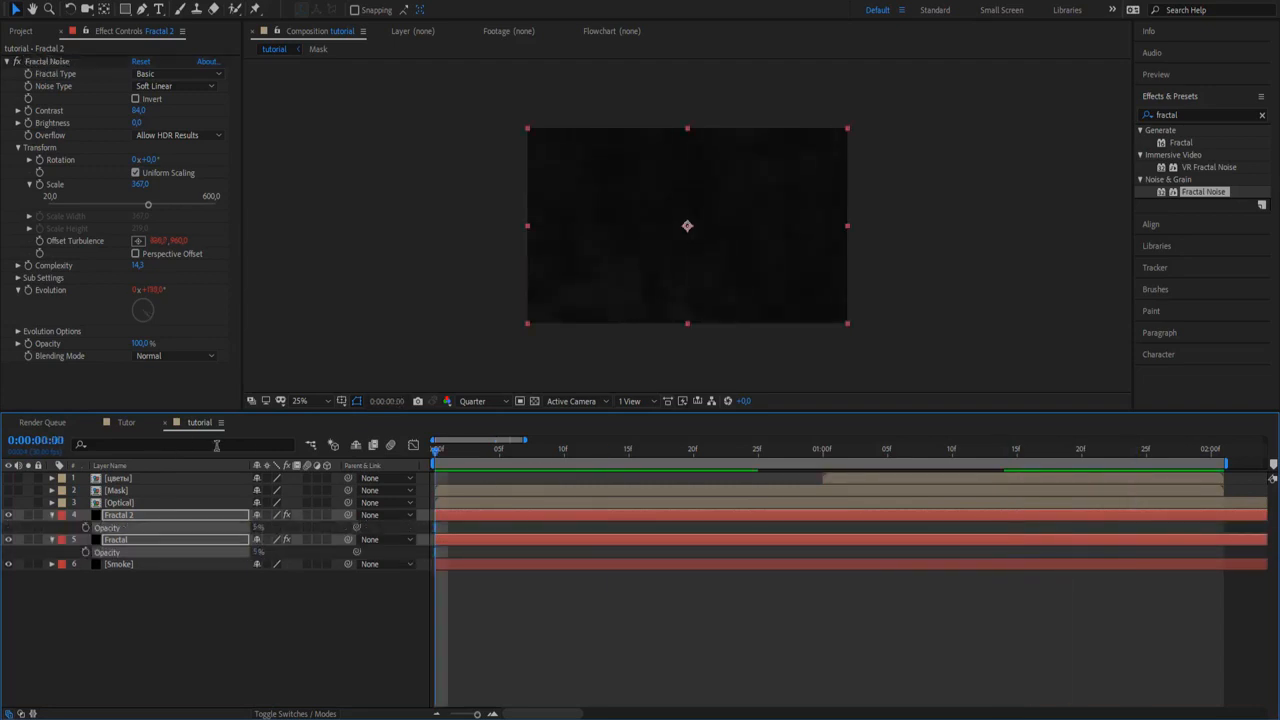
pyautogui.press('space')
pyautogui.click(258, 528)
pyautogui.write('50')
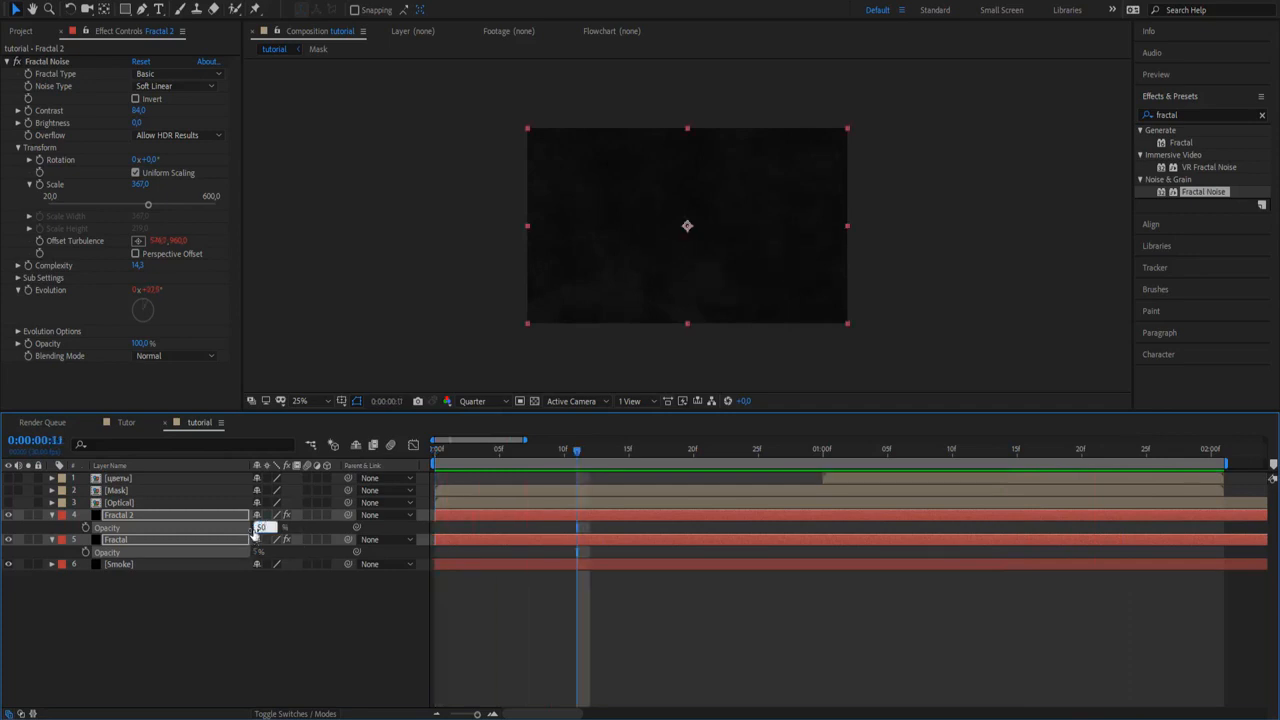
pyautogui.press('Return')
# Apply Gradient Ramp to the Smoke solid and set both its start and end colours to bright blue
pyautogui.click(128, 564)
pyautogui.click(1228, 114)
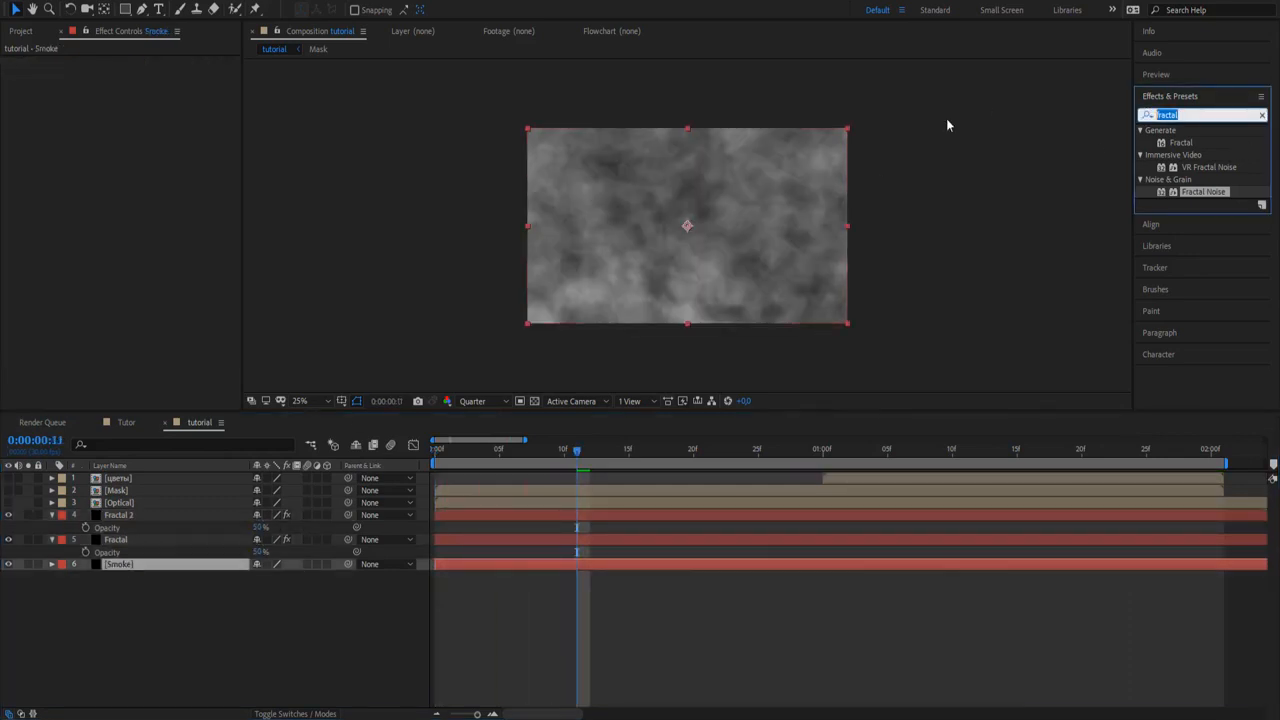
pyautogui.press('BackSpace')
pyautogui.write('ramp')
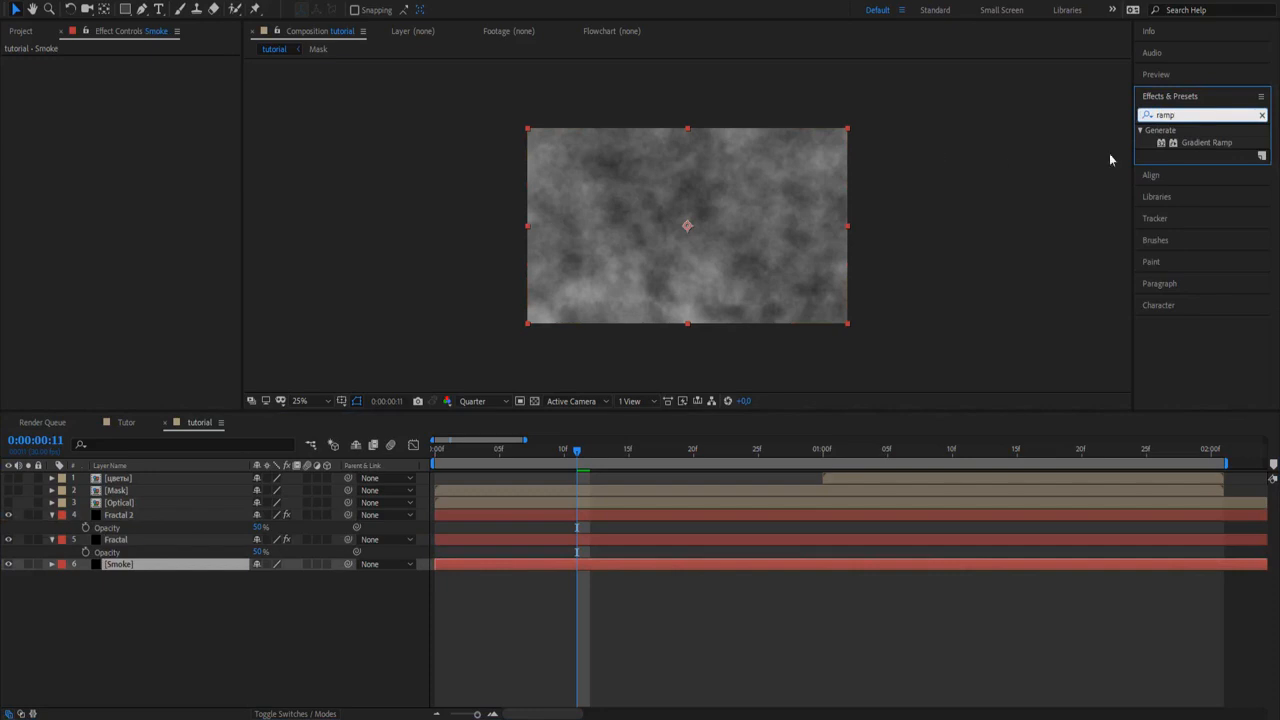
pyautogui.doubleClick(1205, 142)
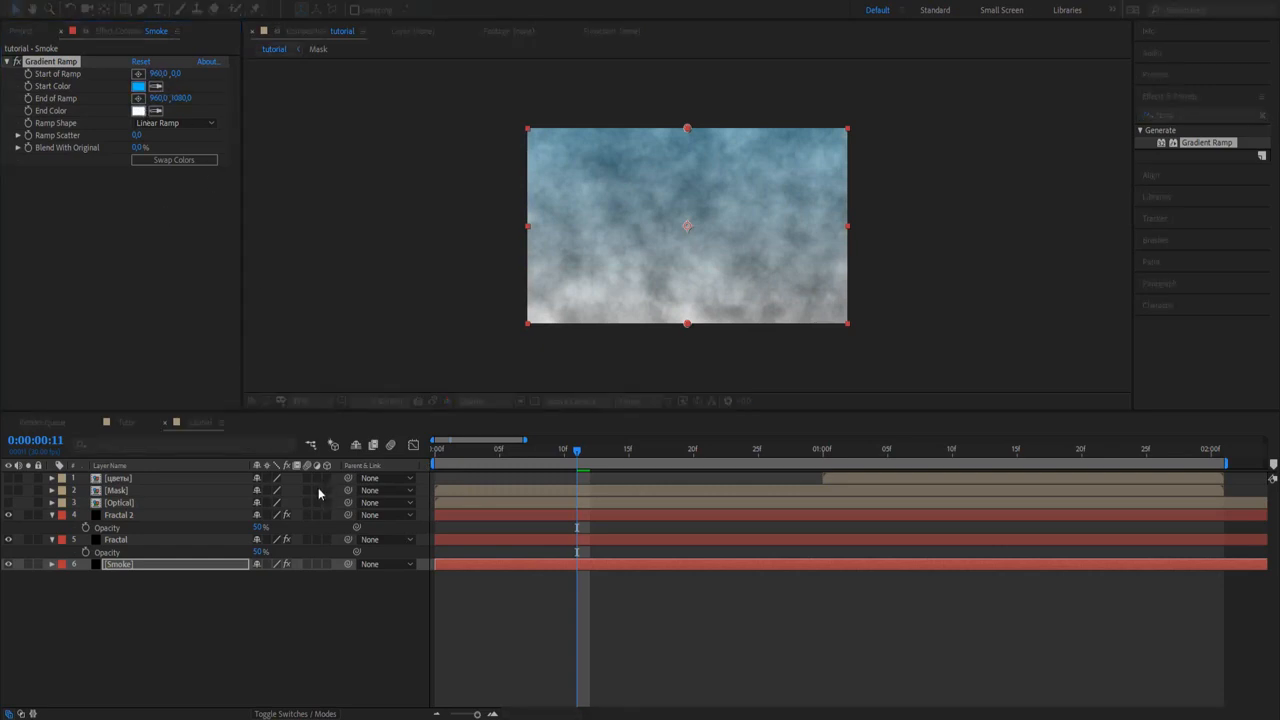
pyautogui.click(333, 544)
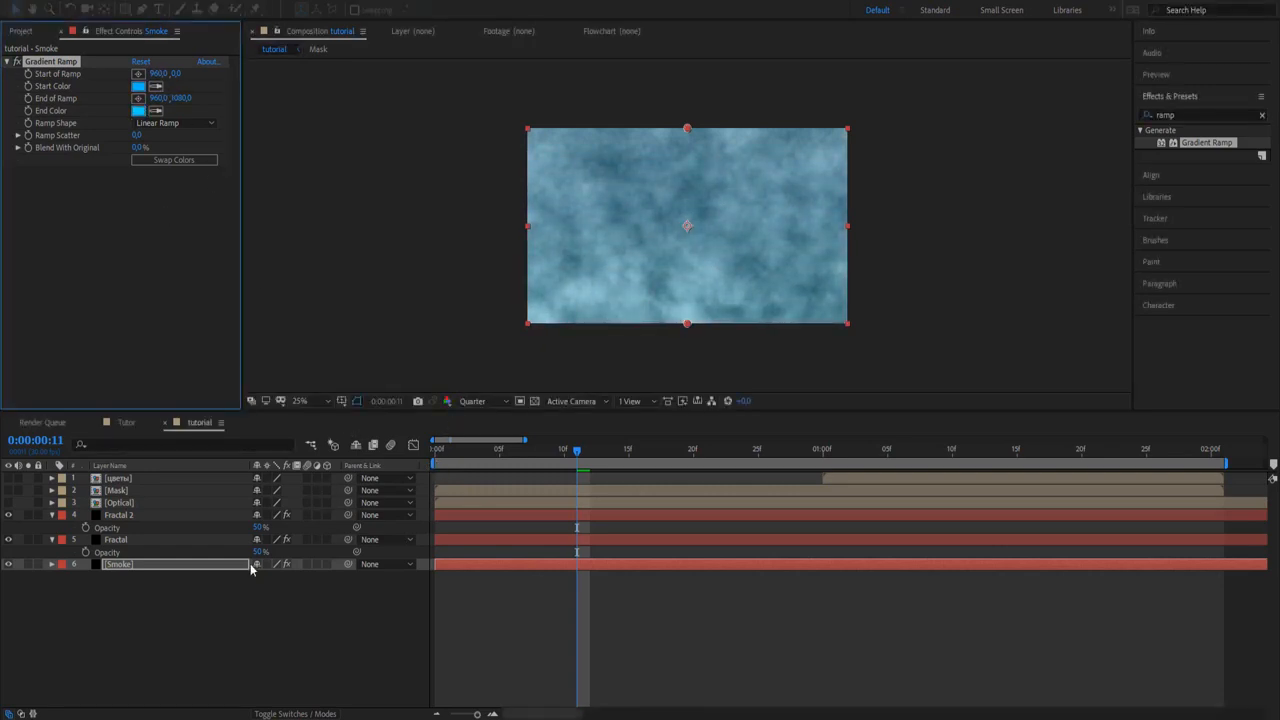
# Pre-compose the Fractal 2, Fractal and Smoke layers together as Smoke
pyautogui.click(163, 580)
pyautogui.click(150, 514)
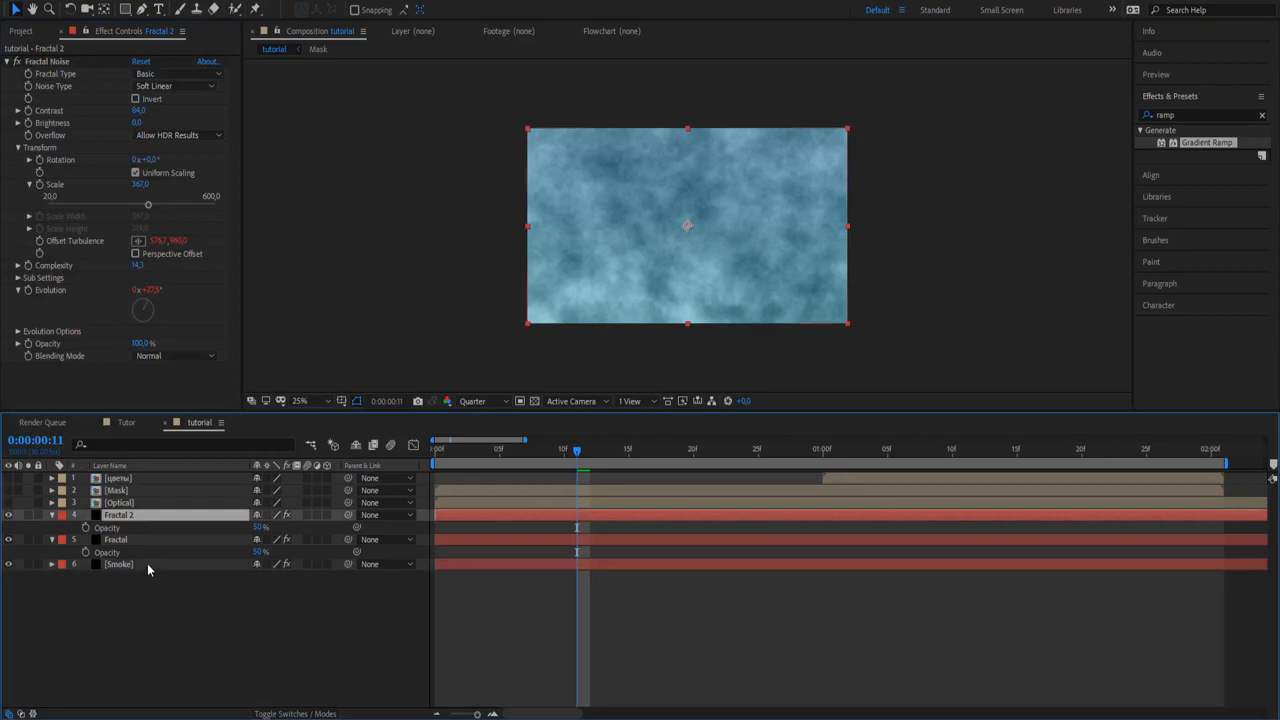
pyautogui.keyDown('shift'); pyautogui.click(147, 563); pyautogui.keyUp('shift')
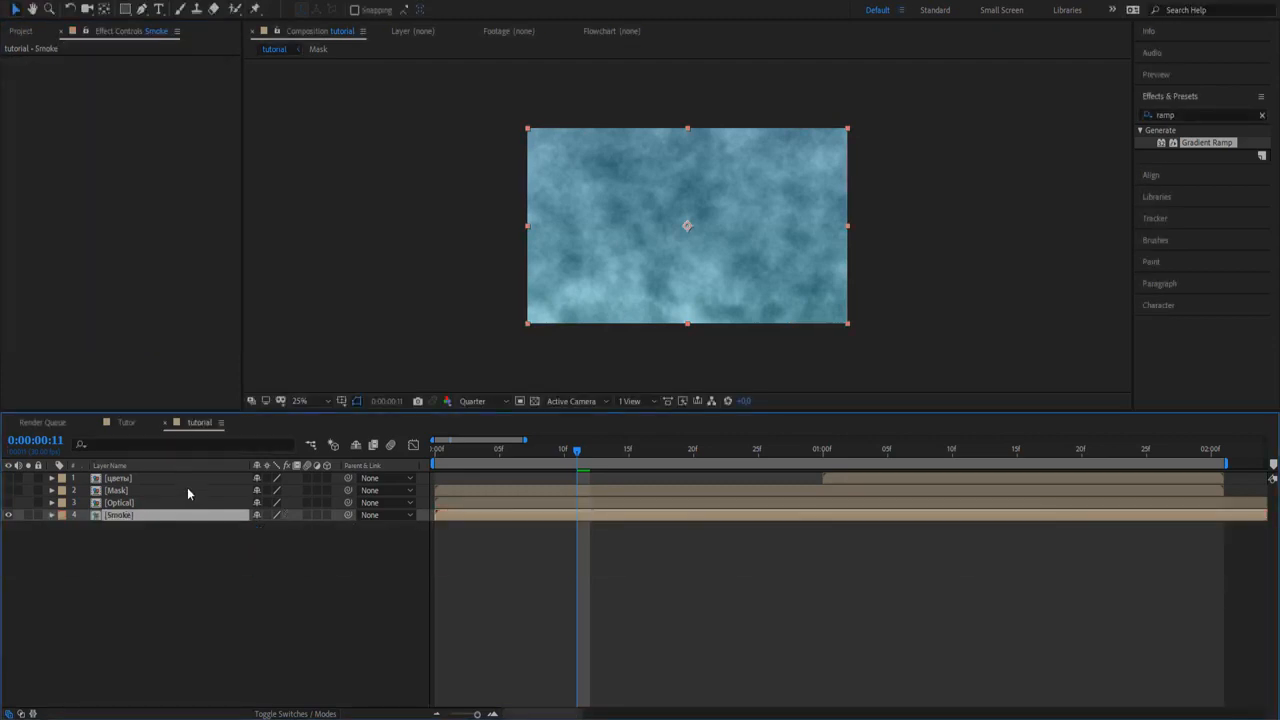
# Place the Smoke composition above a visible Optical layer, lower Smoke's opacity to 20% and preview the blend
pyautogui.moveTo(178, 502); pyautogui.dragTo(150, 512)
pyautogui.click(149, 505)
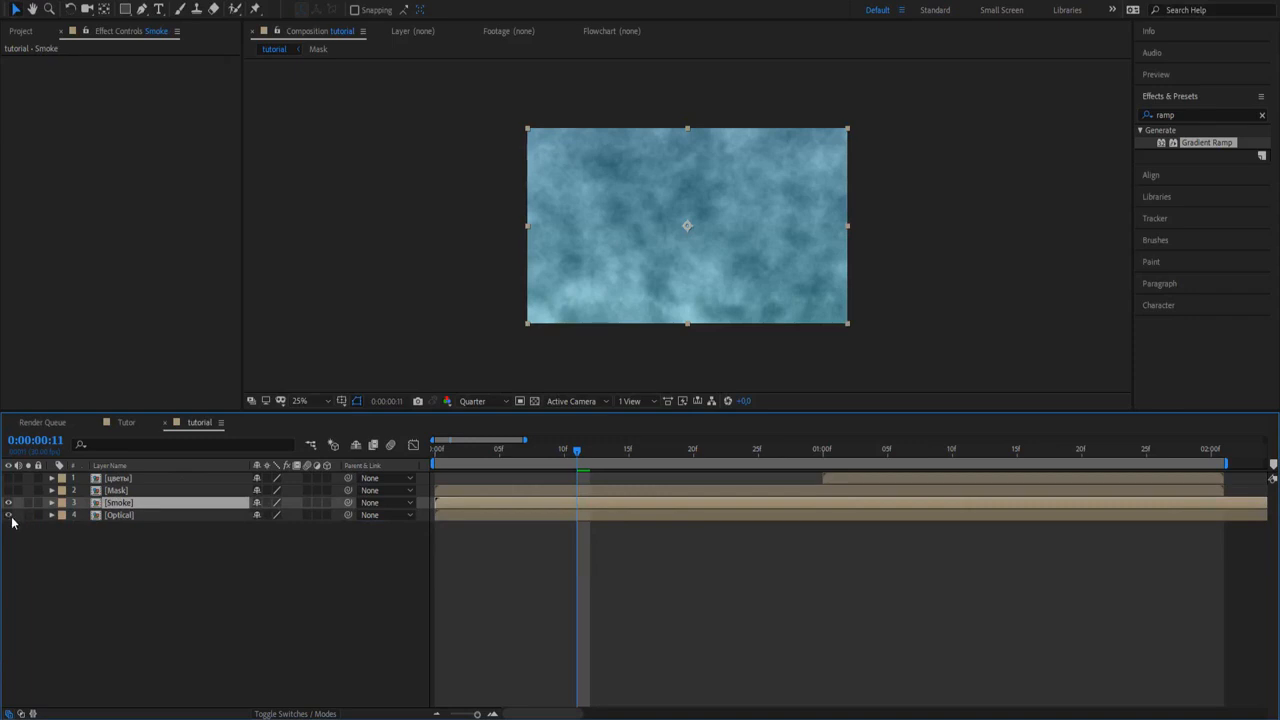
pyautogui.press('t')
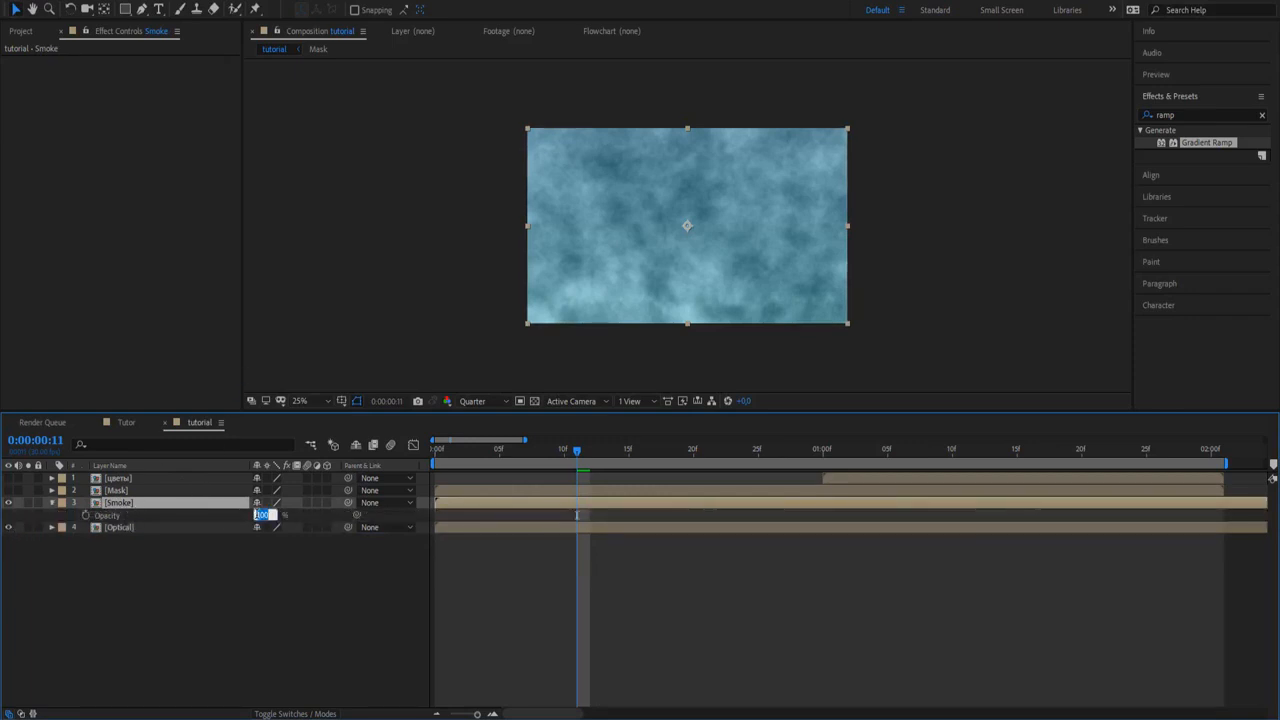
pyautogui.moveTo(262, 515); pyautogui.dragTo(236, 515)
pyautogui.click(238, 620)
pyautogui.press('space')
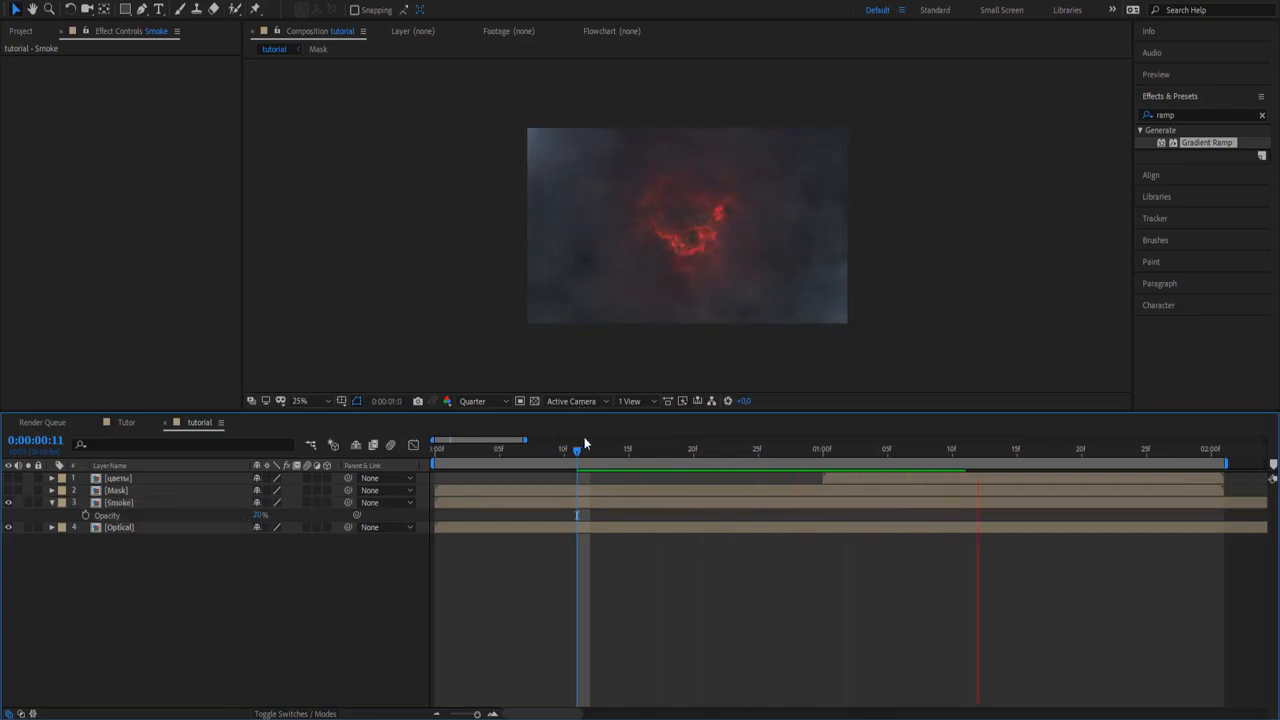
pyautogui.press('space')
# Hide the Smoke and Optical layers, then create a new solid named Fractal at the start with Fractal Noise applied
pyautogui.moveTo(570, 450); pyautogui.dragTo(432, 455)
pyautogui.moveTo(8, 503); pyautogui.dragTo(8, 527)
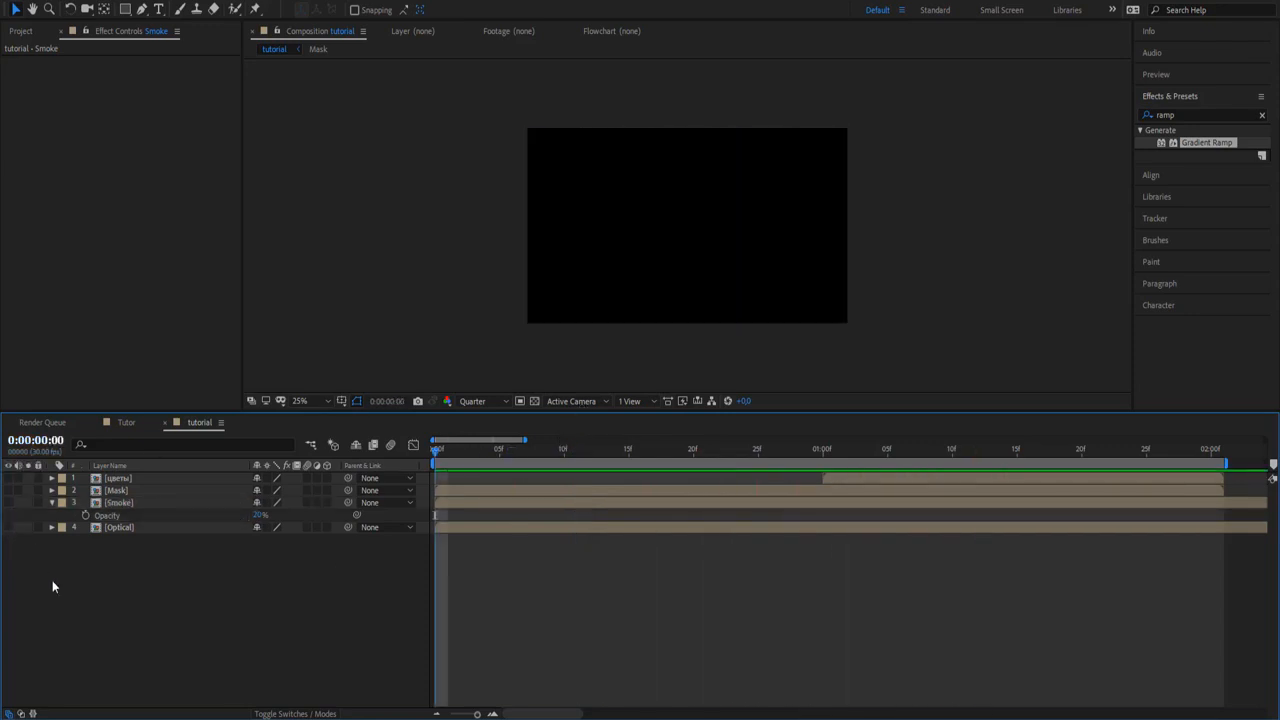
pyautogui.hotkey('ctrl', 't')
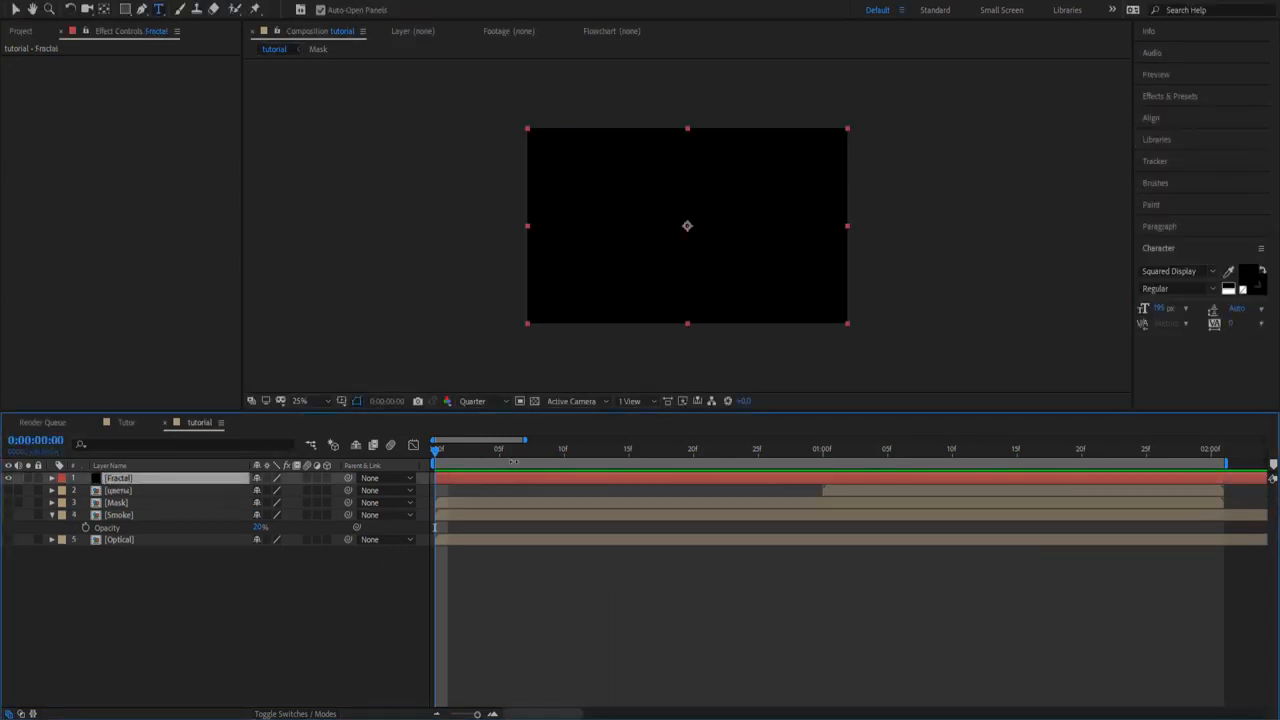
pyautogui.click(1170, 97)
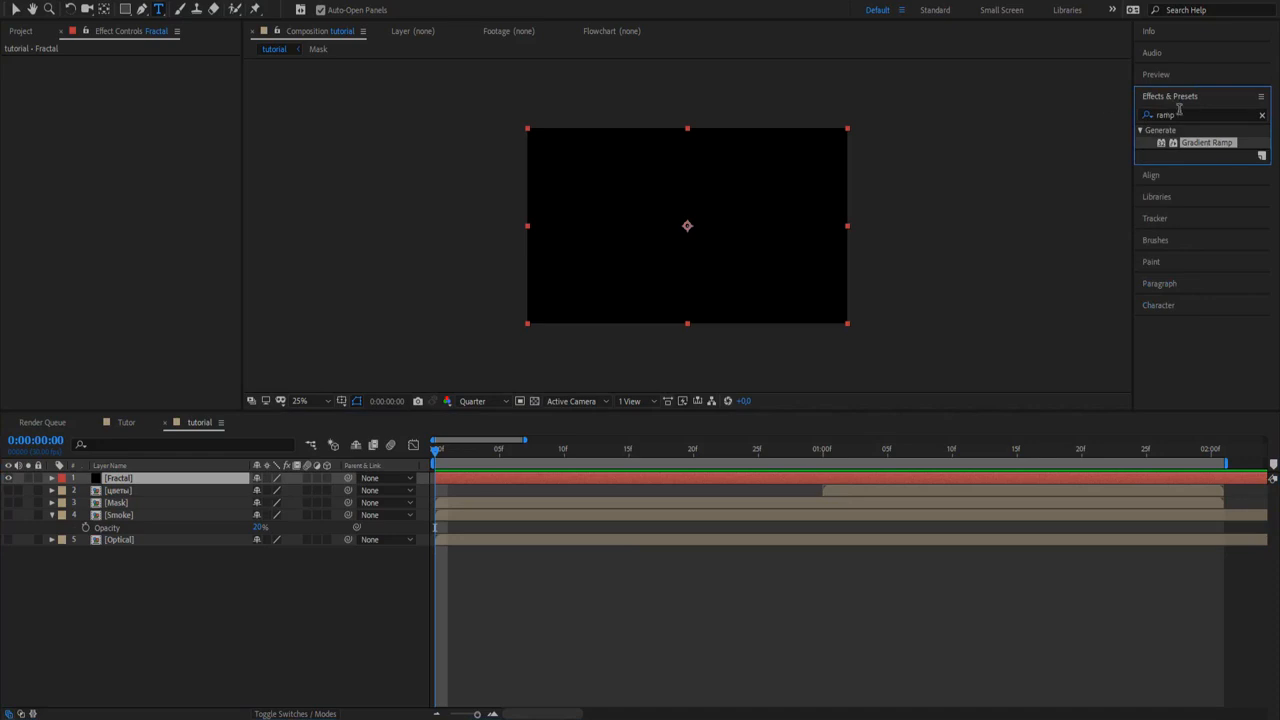
pyautogui.write('frac')
pyautogui.doubleClick(1196, 228)
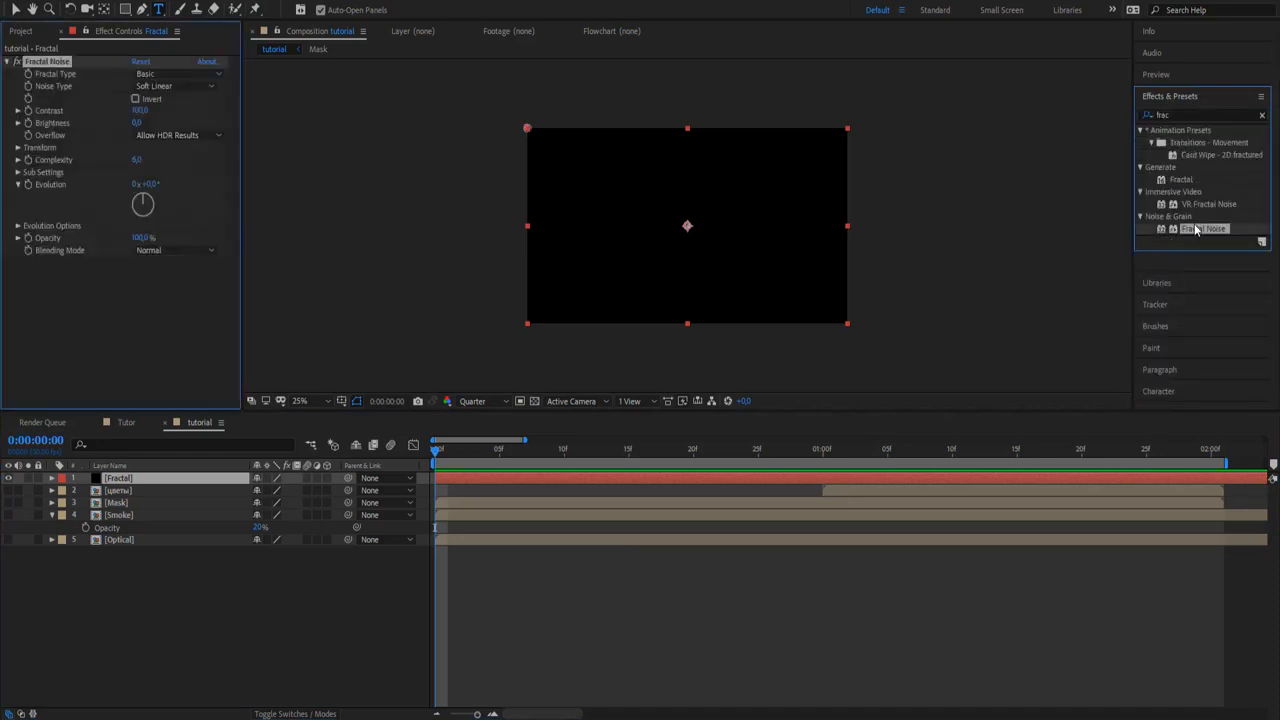
# Set the new Fractal Noise to Contrast 124 and Brightness -69, with the Evolution expression time*75
pyautogui.moveTo(140, 122)
pyautogui.mouseDown()
pyautogui.moveTo(91, 122)
pyautogui.moveTo(156, 108)
pyautogui.mouseUp()
pyautogui.click(48, 257)
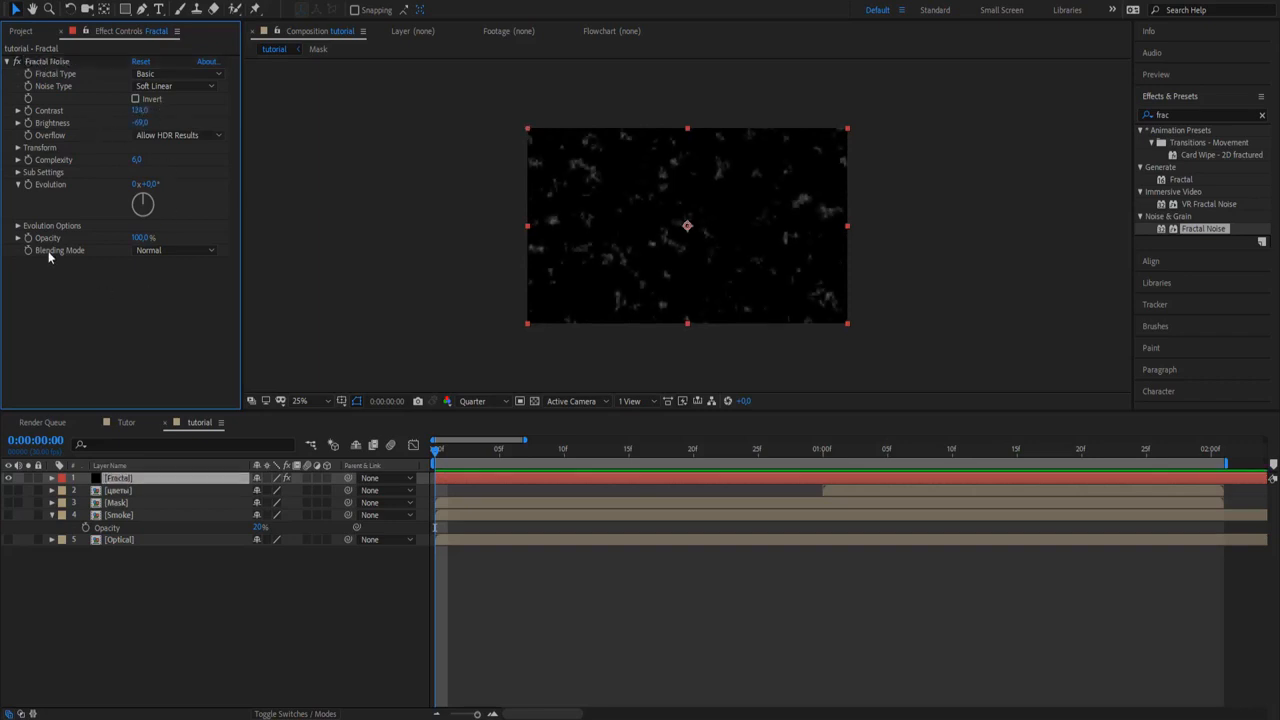
pyautogui.keyDown('alt'); pyautogui.click(28, 184); pyautogui.keyUp('alt')
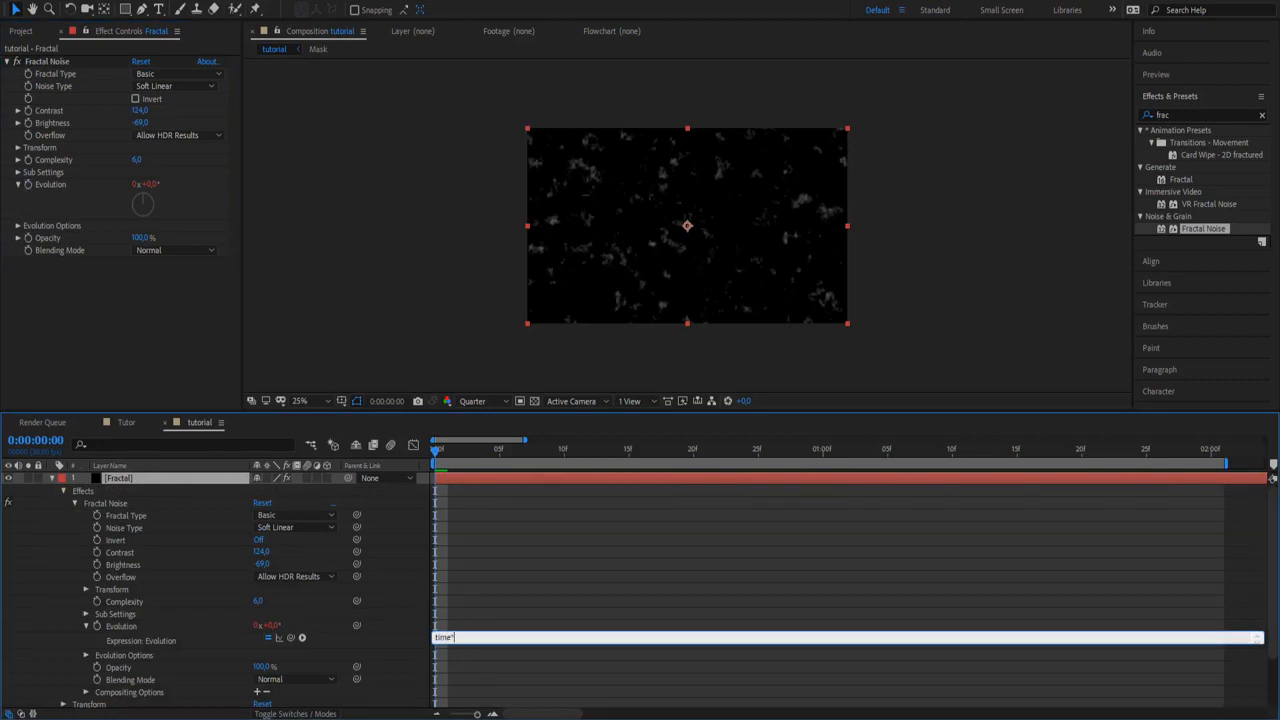
pyautogui.press('KP_Enter')
# Apply Tint to the Fractal layer and map white to turquoise, keeping black mapped to black
pyautogui.click(1206, 115)
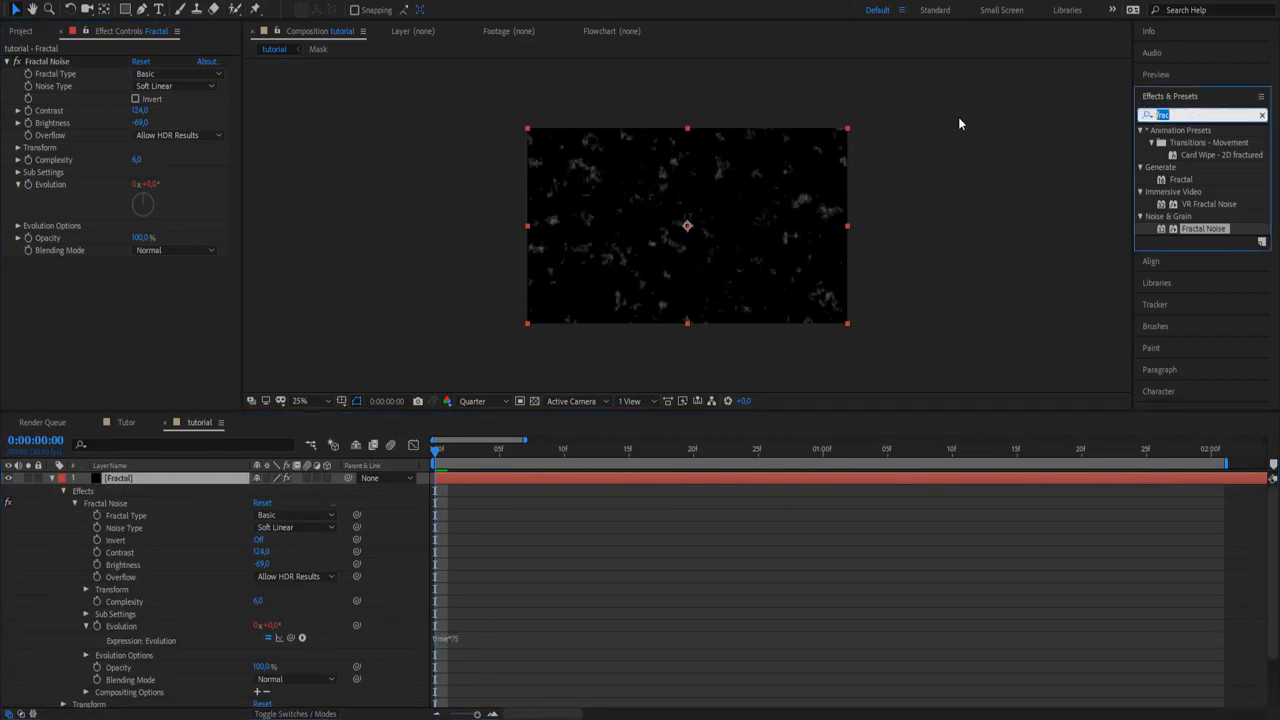
pyautogui.write('tint')
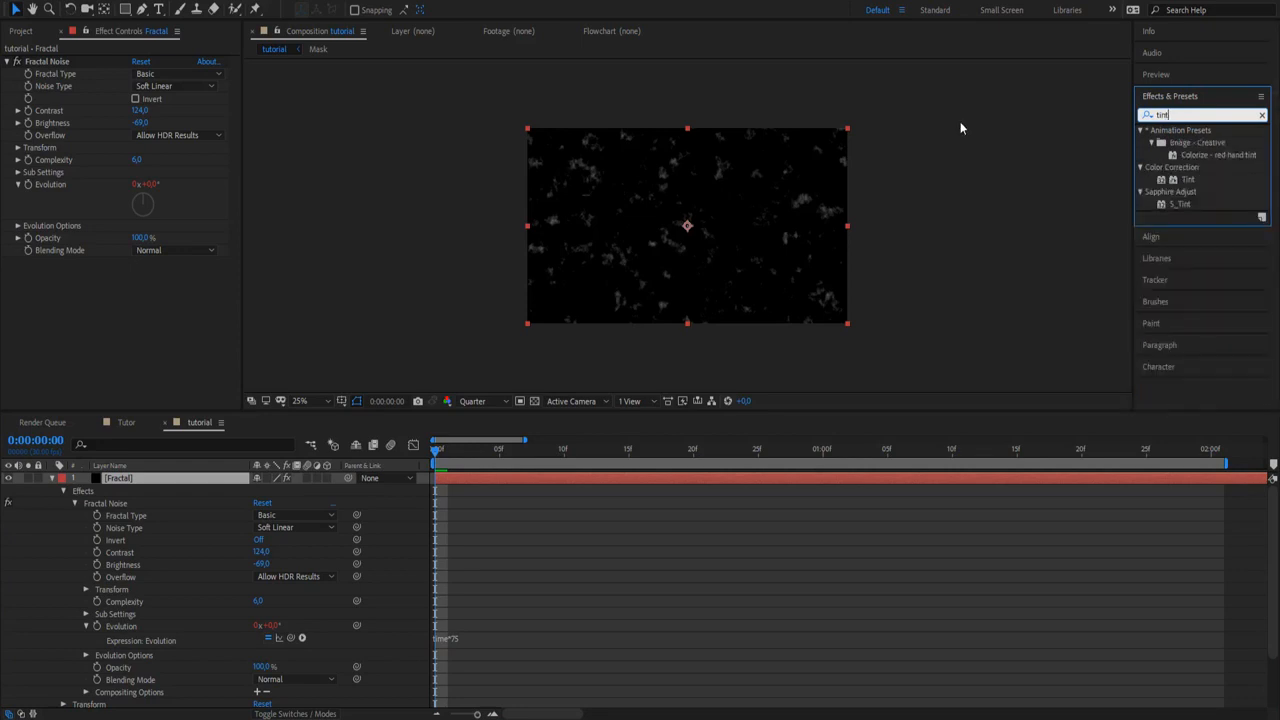
pyautogui.doubleClick(1191, 180)
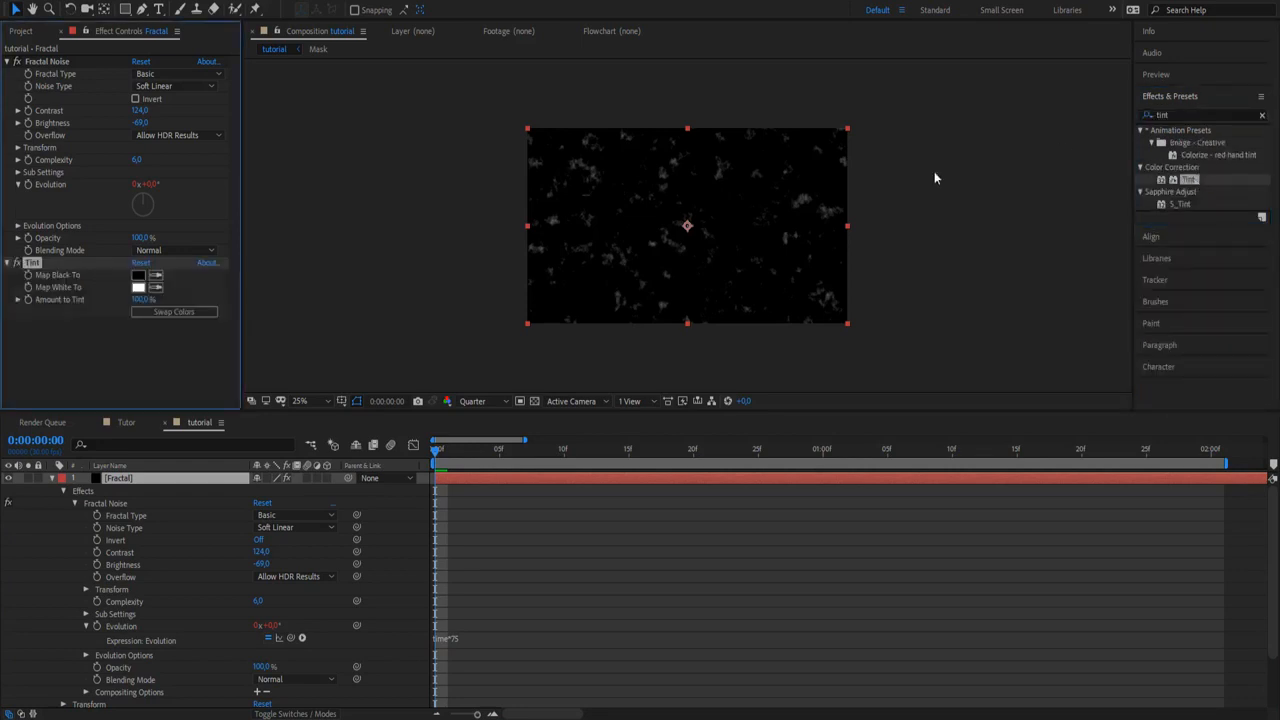
pyautogui.click(137, 275)
pyautogui.click(143, 289)
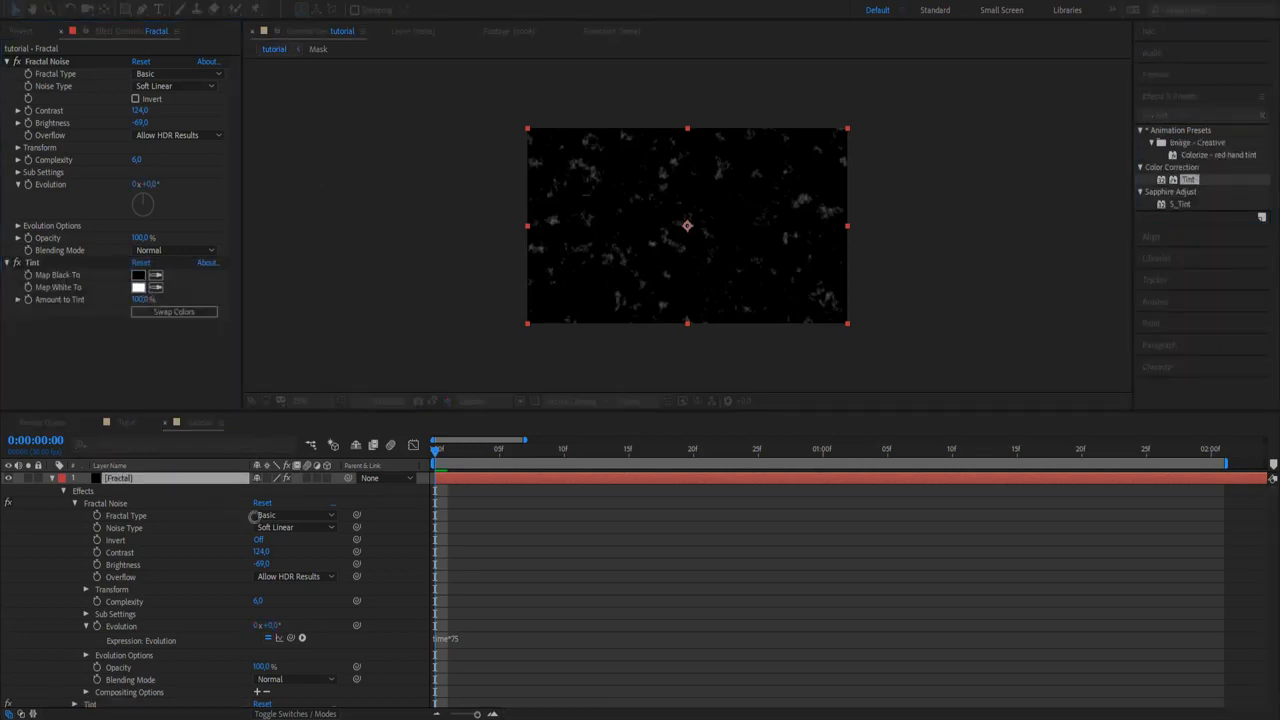
pyautogui.moveTo(278, 523); pyautogui.dragTo(376, 419)
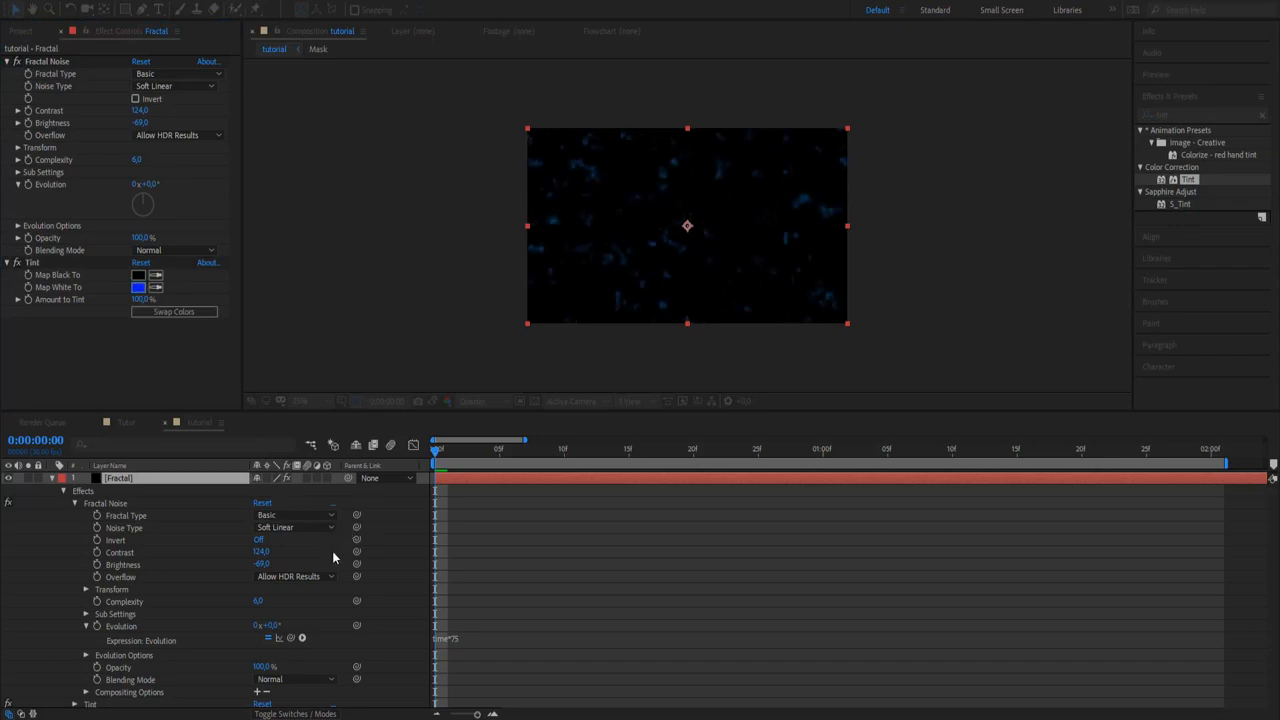
pyautogui.click(492, 421)
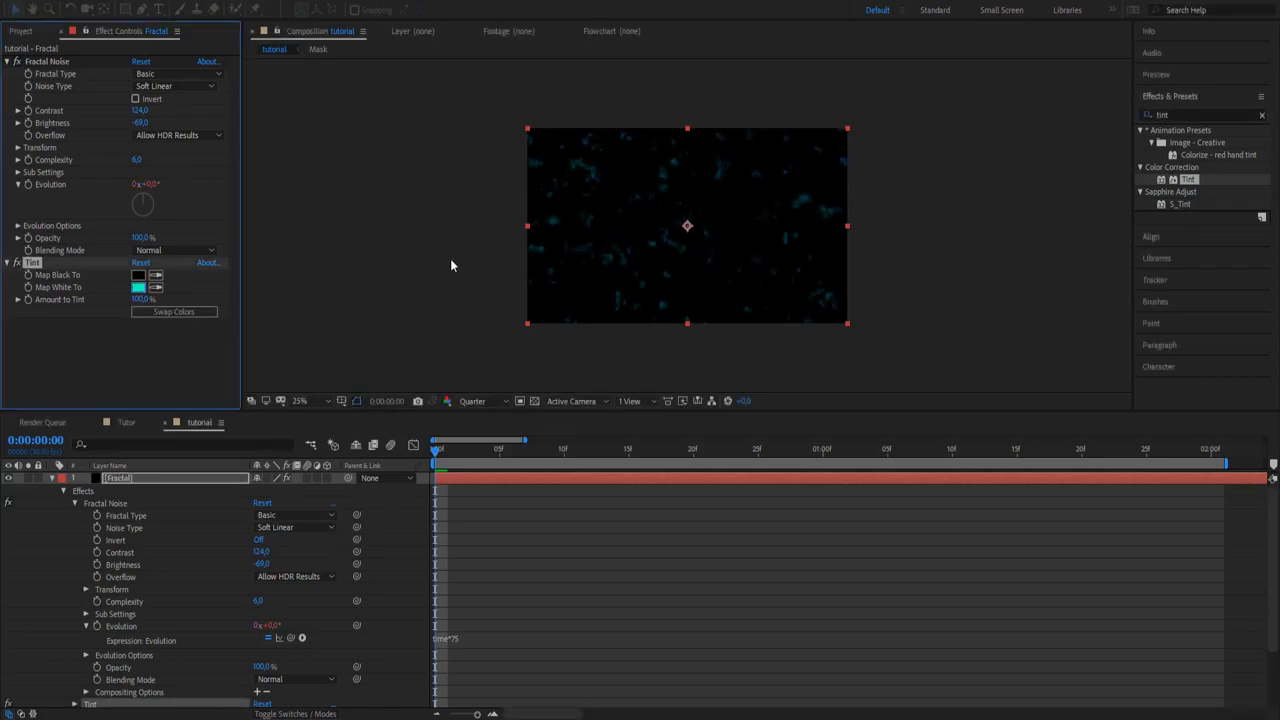
# Move the tinted Fractal layer directly below the Mask layer and hide it
pyautogui.scroll(1, 450, 258)
pyautogui.click(54, 479)
pyautogui.moveTo(119, 479); pyautogui.dragTo(117, 512)
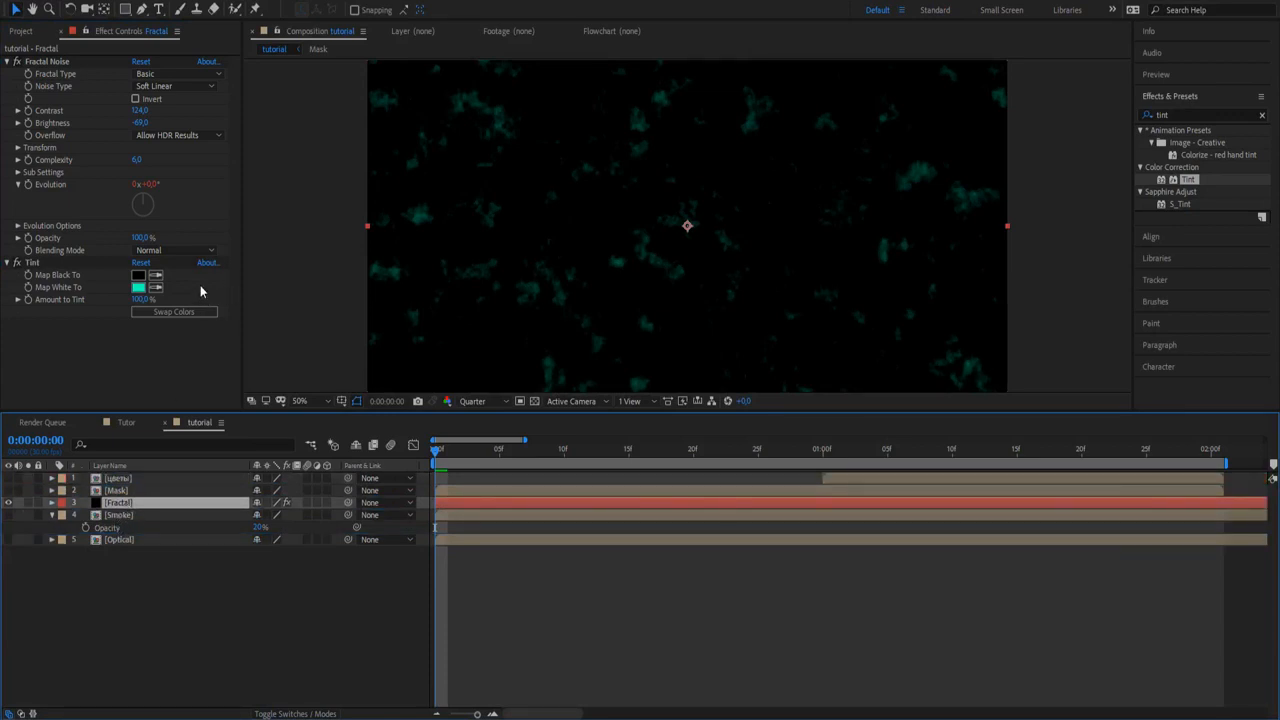
pyautogui.click(8, 502)
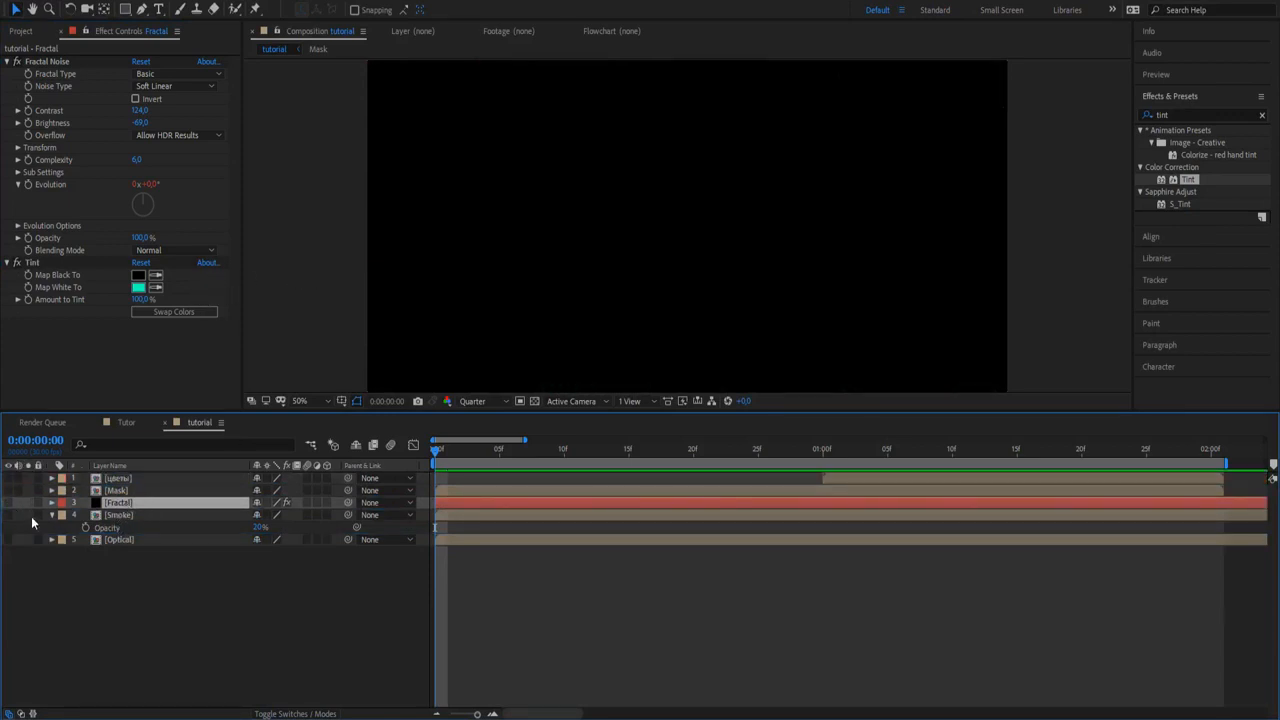
# Pre-compose the Fractal layer with its attributes left in the tutorial composition, and collapse the Smoke layer's properties
pyautogui.hotkey('ctrl', 'shift', 'c')
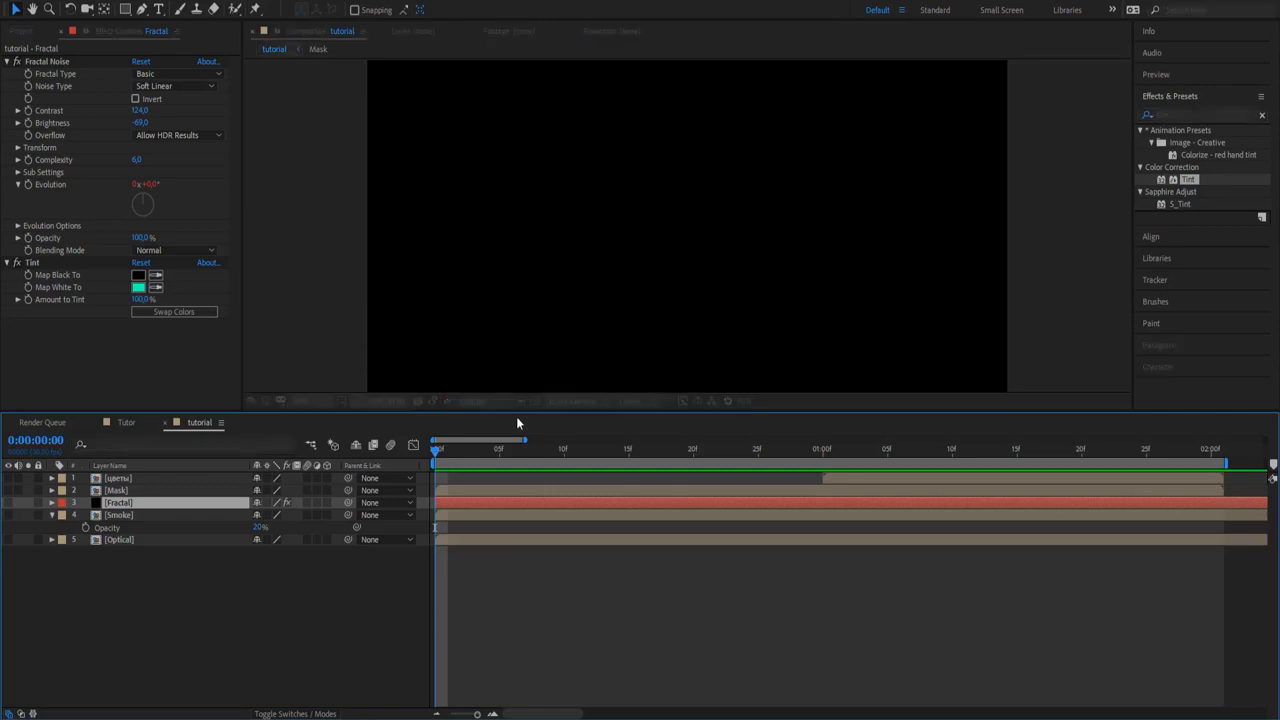
pyautogui.click(674, 450)
pyautogui.click(52, 515)
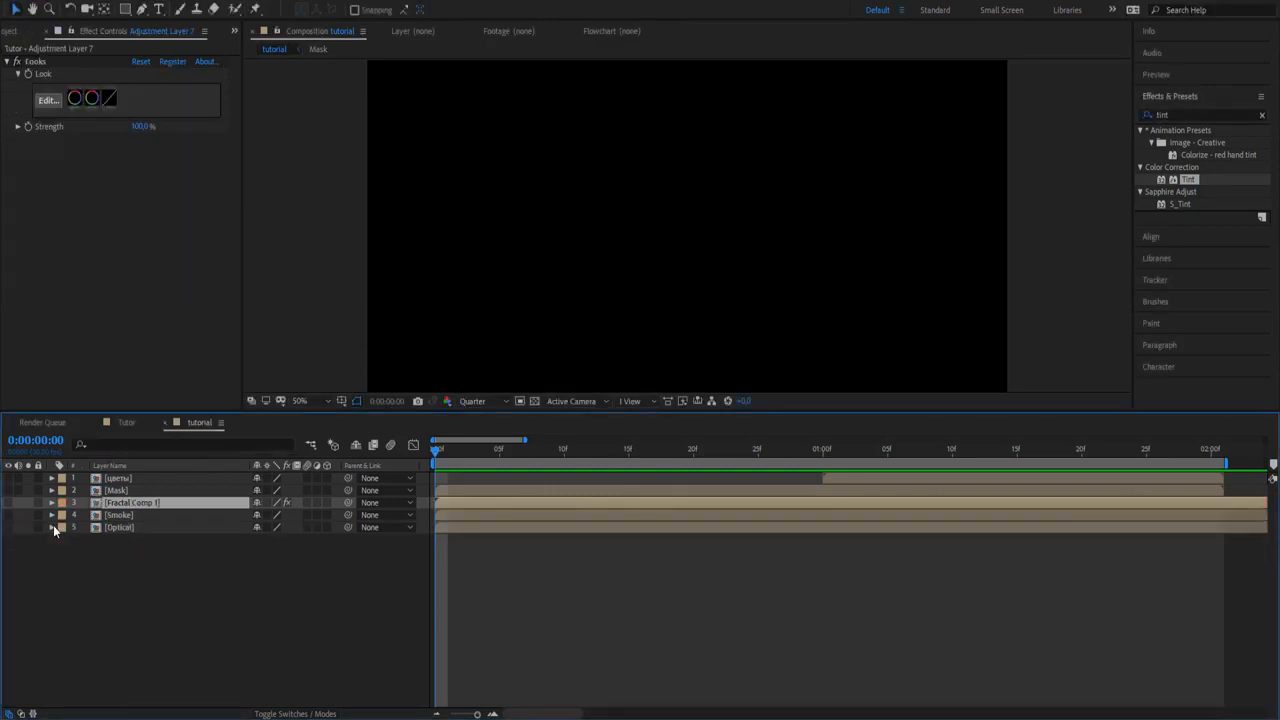
# Create a solid named CC particular above the pre-composed Fractal layer and apply CC Particle World to it
pyautogui.hotkey('ctrl', 'y')
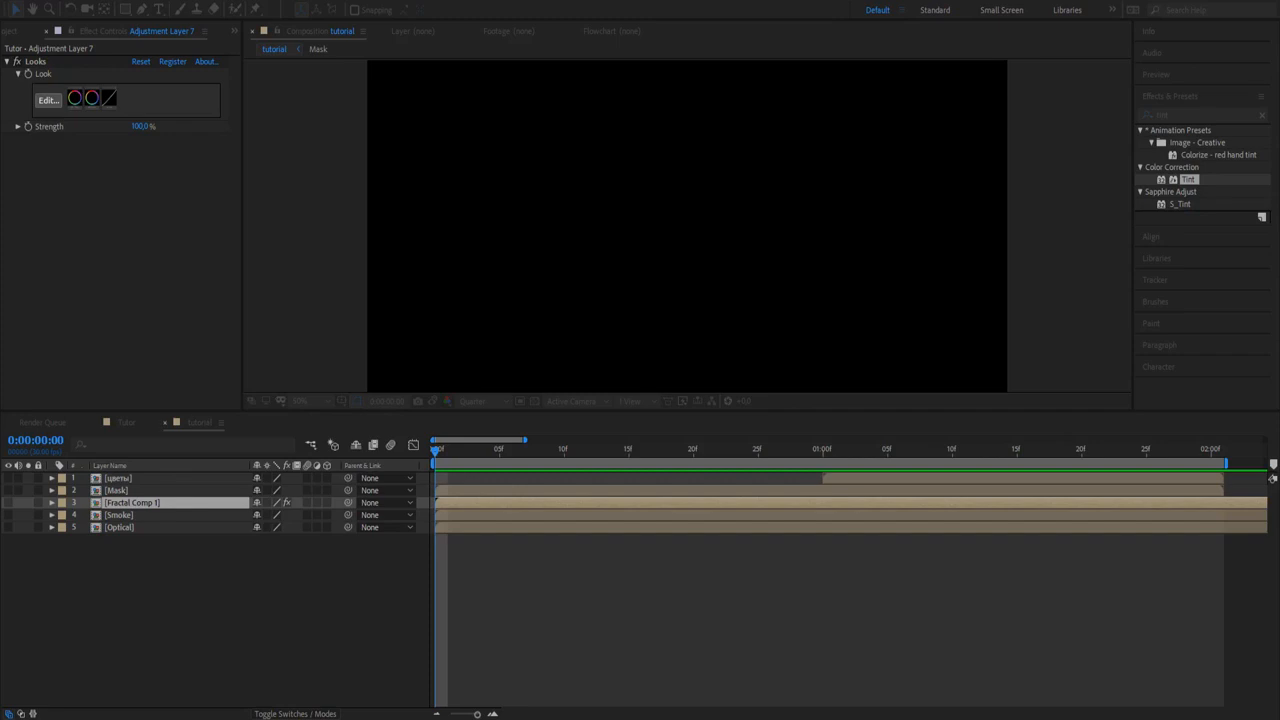
pyautogui.press('Return')
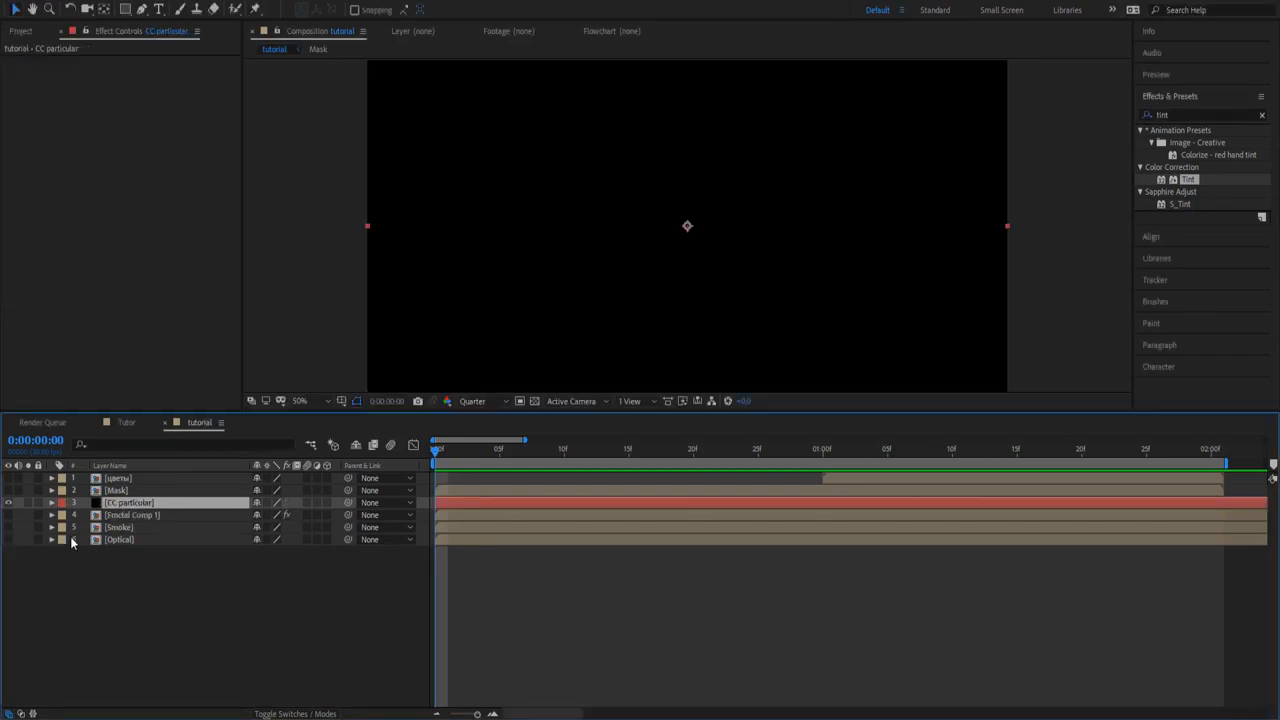
pyautogui.click(1172, 115)
pyautogui.write('cc par')
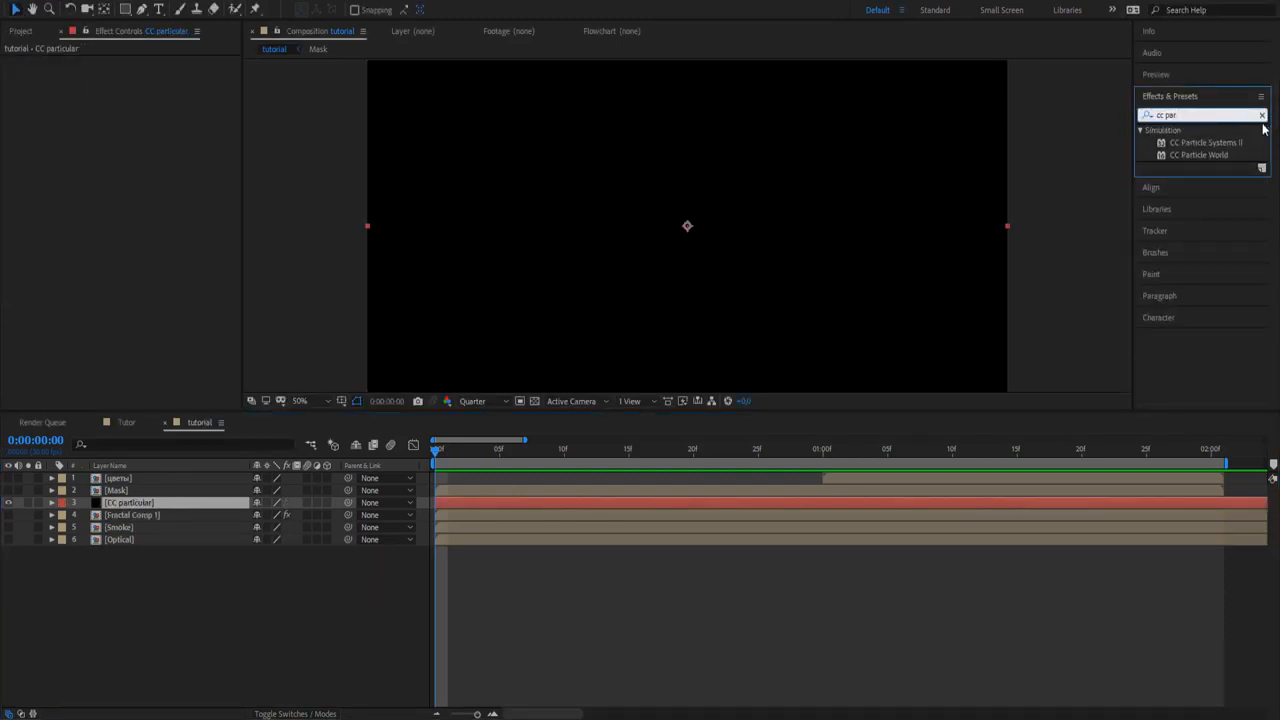
pyautogui.doubleClick(1206, 155)
# Set the CC Particle World Birth Rate to 0.3 and Longevity to 29 seconds
pyautogui.click(144, 87)
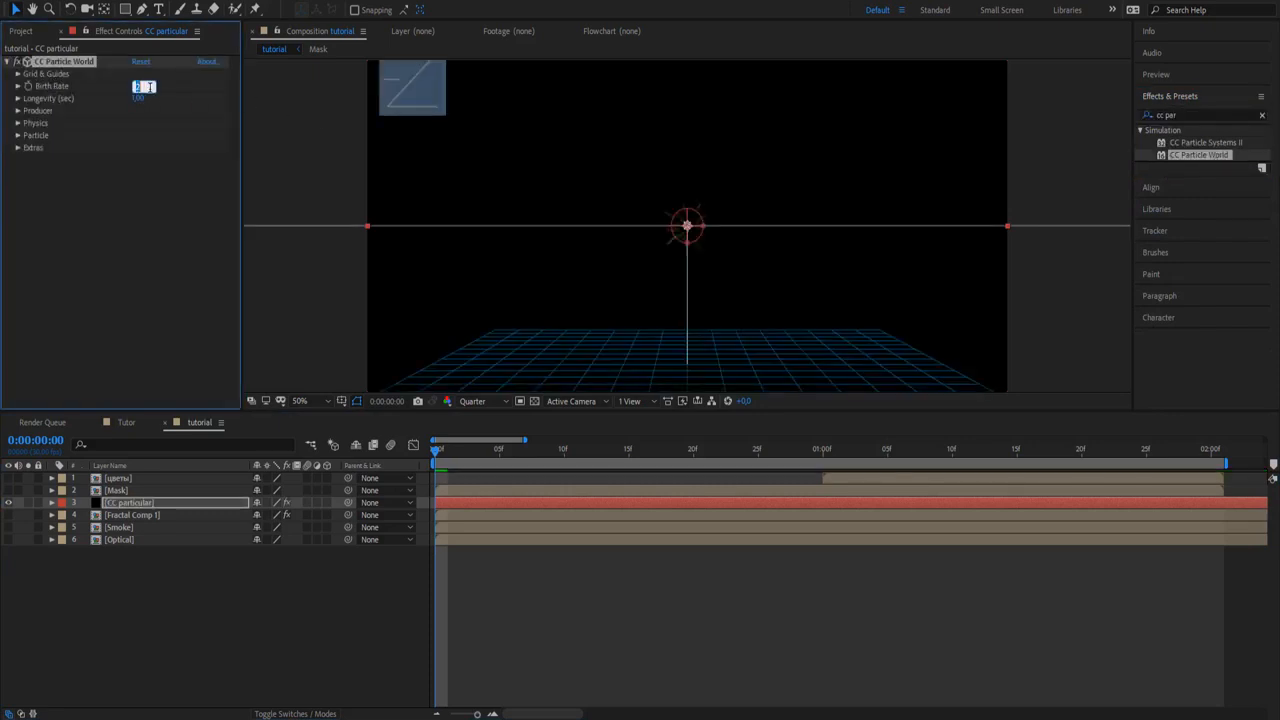
pyautogui.write('0.3')
pyautogui.press('Return')
pyautogui.click(145, 97)
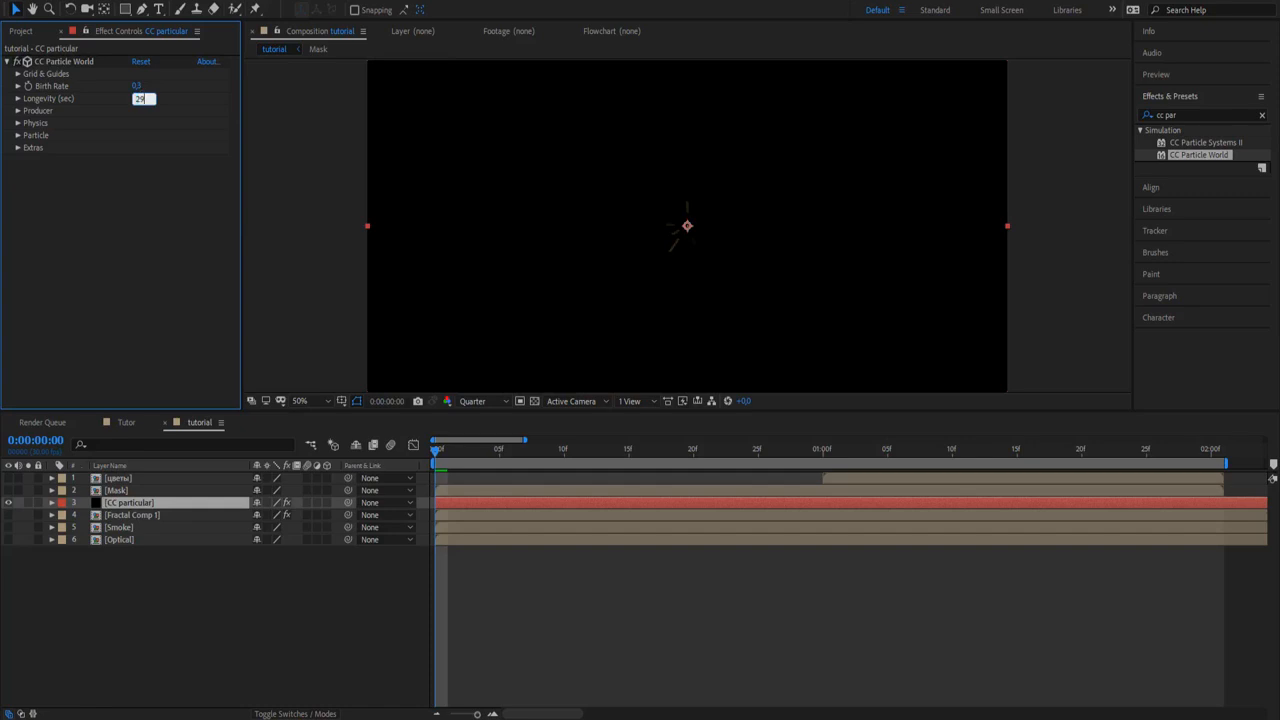
pyautogui.write('25')
pyautogui.press('Return')
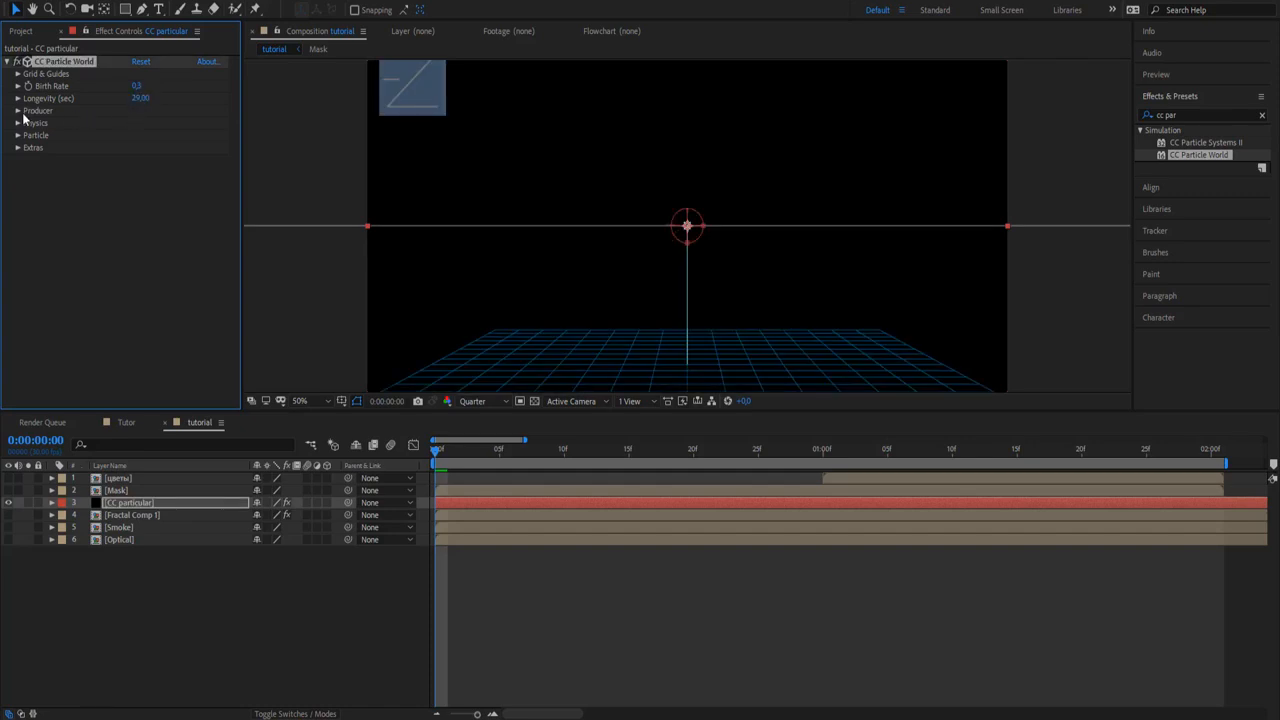
# Set the CC Particle World Producer position to X 2.57, Y 1.26 and Z 0.35
pyautogui.click(19, 111)
pyautogui.click(140, 123)
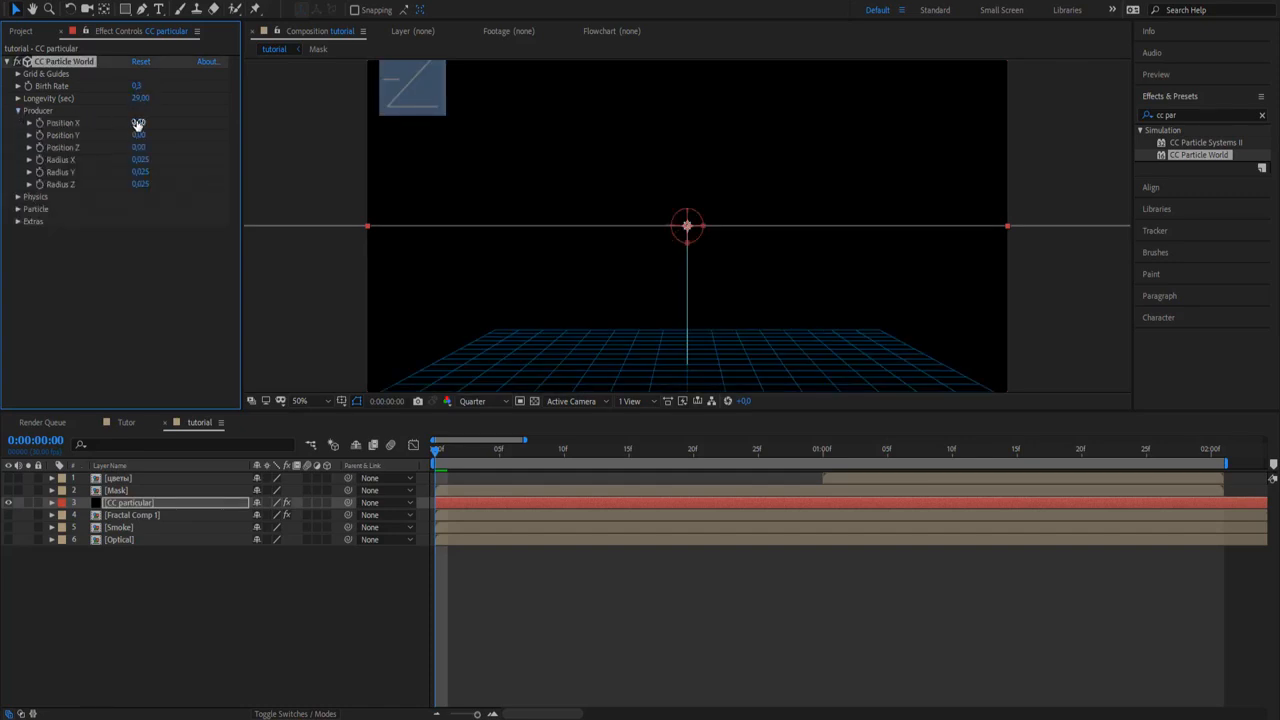
pyautogui.press('Return')
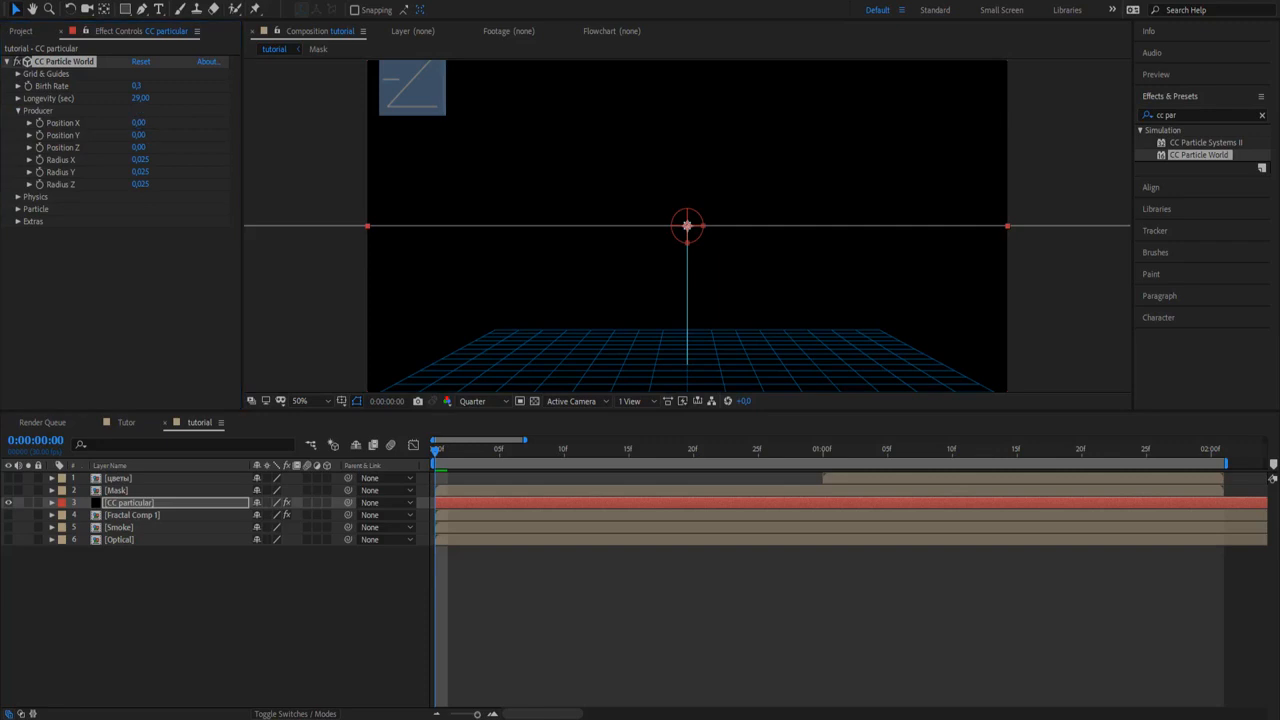
pyautogui.click(139, 123)
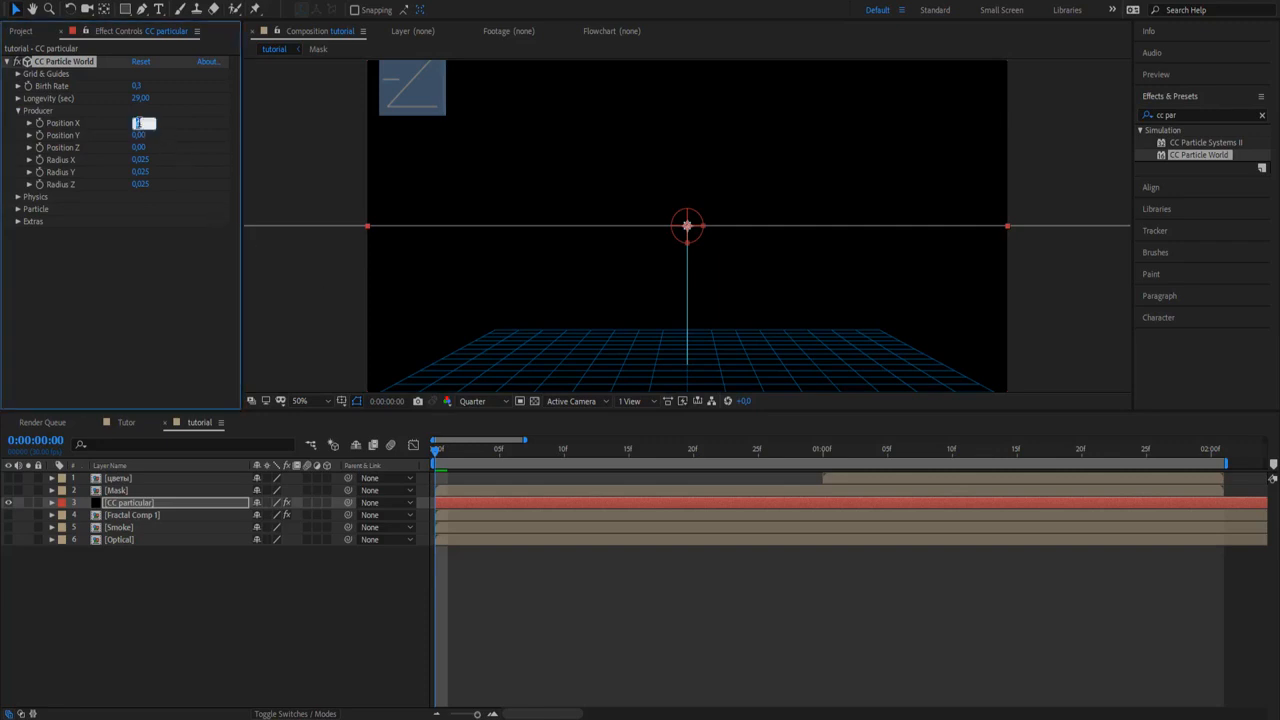
pyautogui.write('2,57')
pyautogui.press('Return')
pyautogui.click(142, 135)
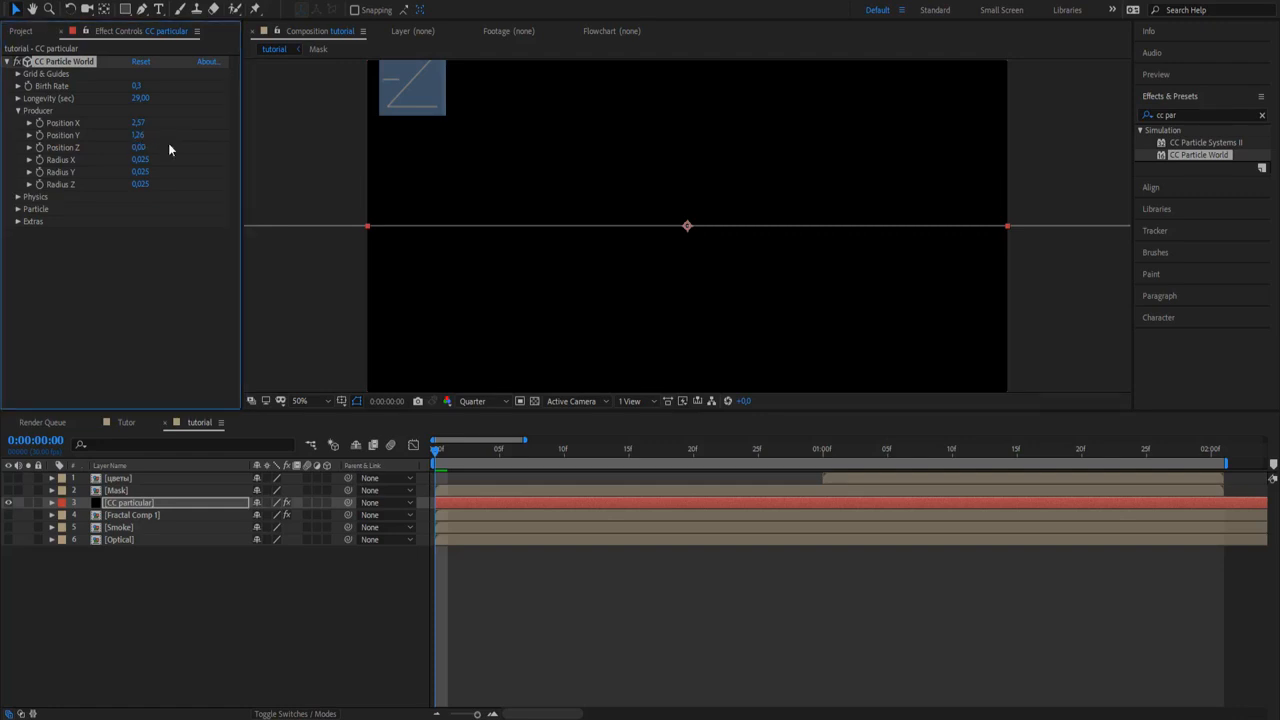
pyautogui.click(145, 142)
pyautogui.moveTo(143, 146); pyautogui.dragTo(156, 144)
# Set the Producer's Radius X to 5.885, Radius Y to 3.335 and Radius Z to 0
pyautogui.click(142, 160)
pyautogui.write('5,885')
pyautogui.press('Return')
pyautogui.click(145, 171)
pyautogui.write('0')
pyautogui.press('Return')
# Enter 1.2 in the CC Particle World Physics settings and collapse the Physics and Producer groups
pyautogui.click(17, 197)
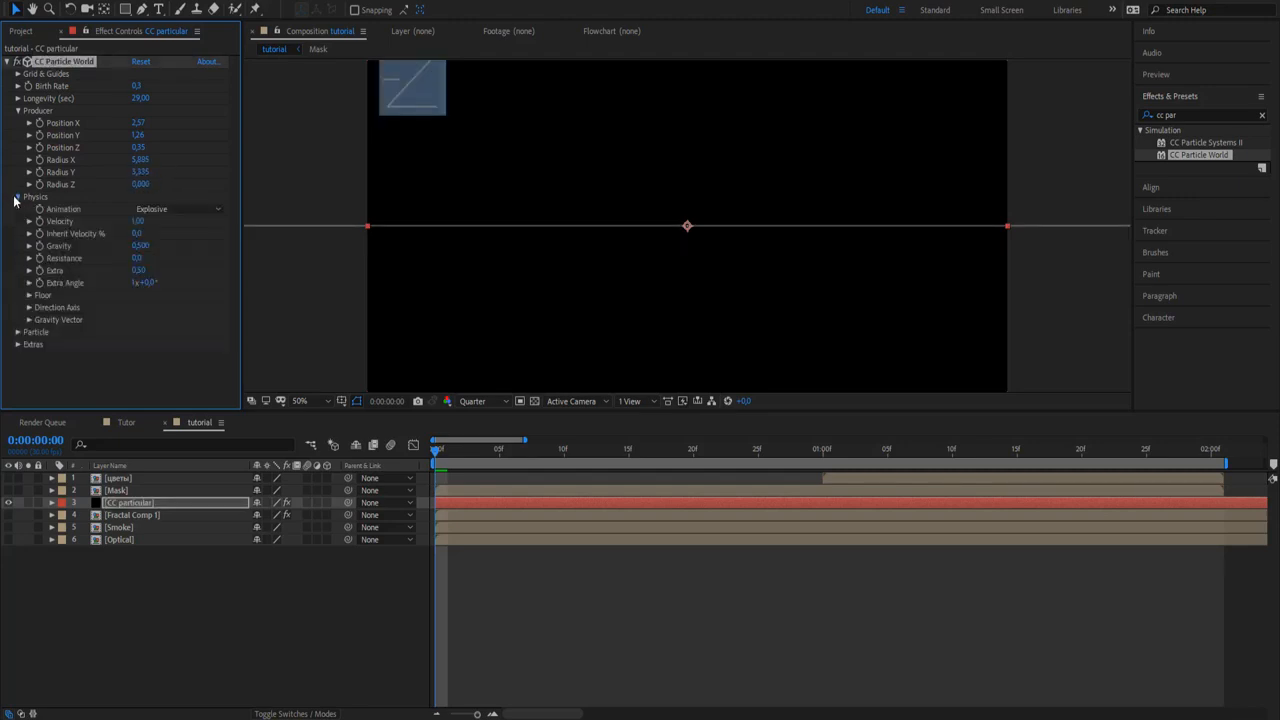
pyautogui.write('1,2')
pyautogui.press('Return')
pyautogui.click(17, 197)
pyautogui.click(18, 111)
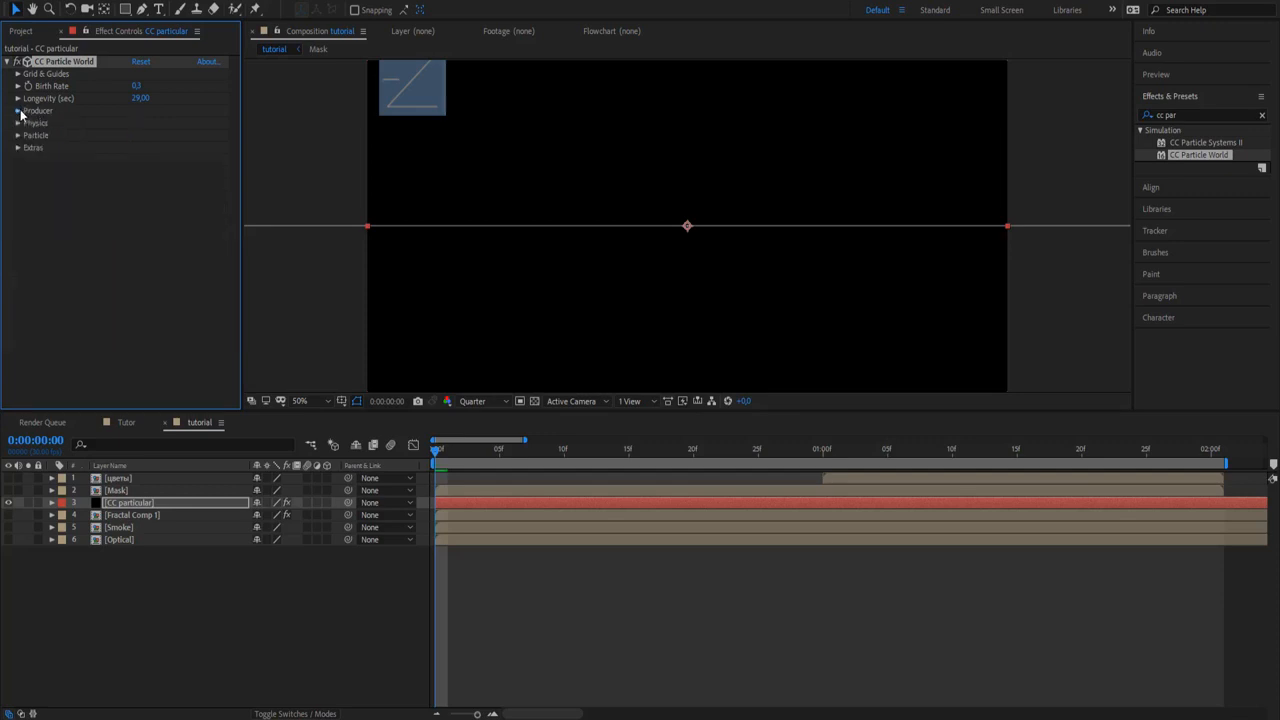
# Set the particles' Rotation Speed to 19 and Initial Rotation to 31
pyautogui.click(17, 135)
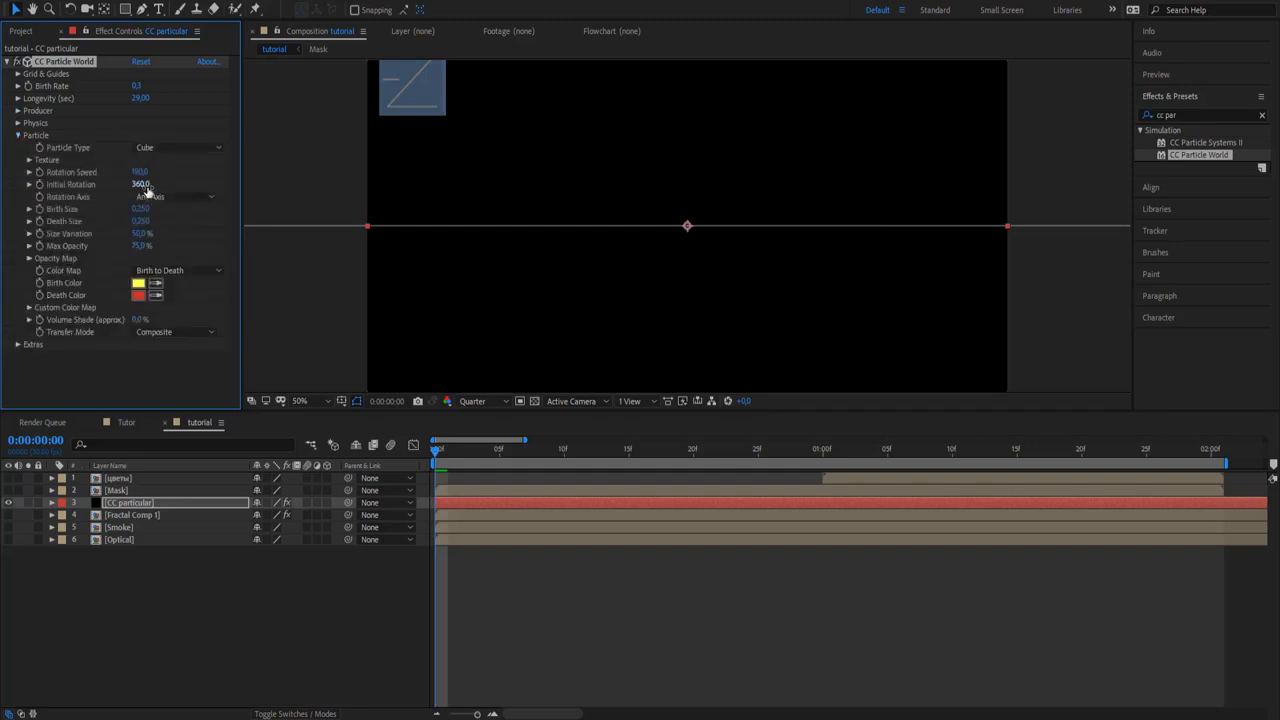
pyautogui.click(141, 172)
pyautogui.write('19')
pyautogui.press('Return')
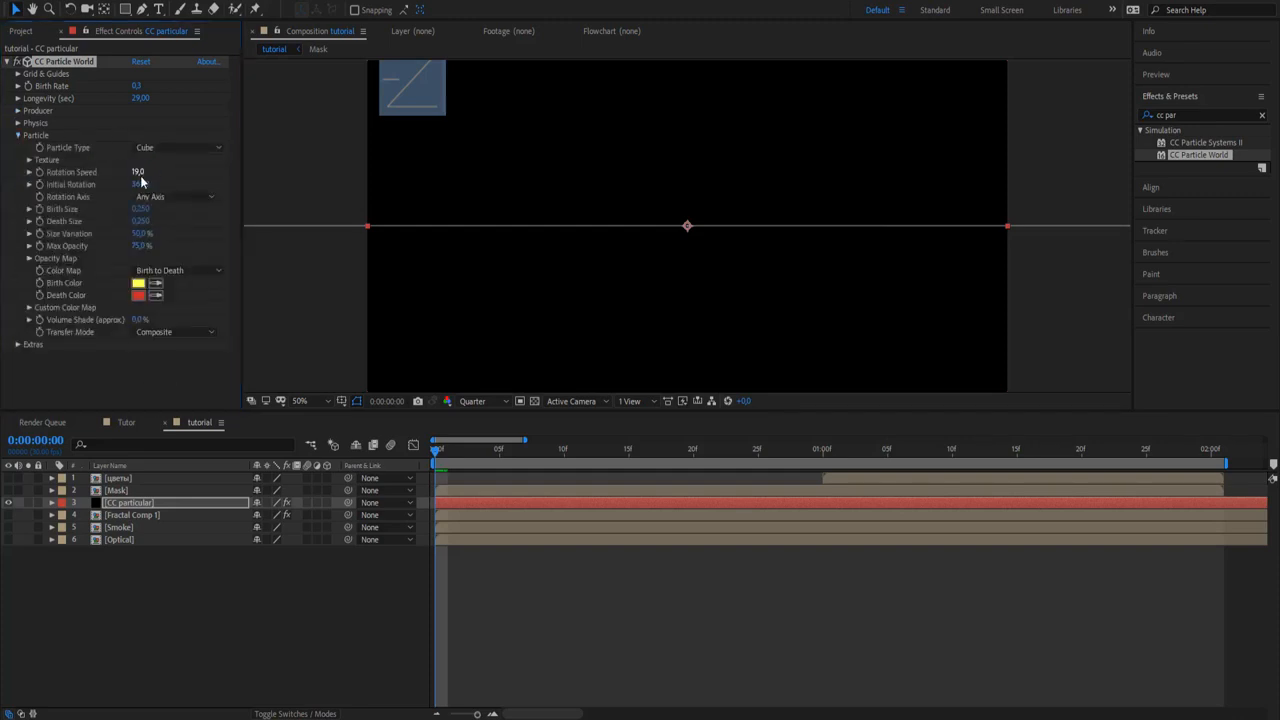
pyautogui.click(147, 187)
pyautogui.write('31')
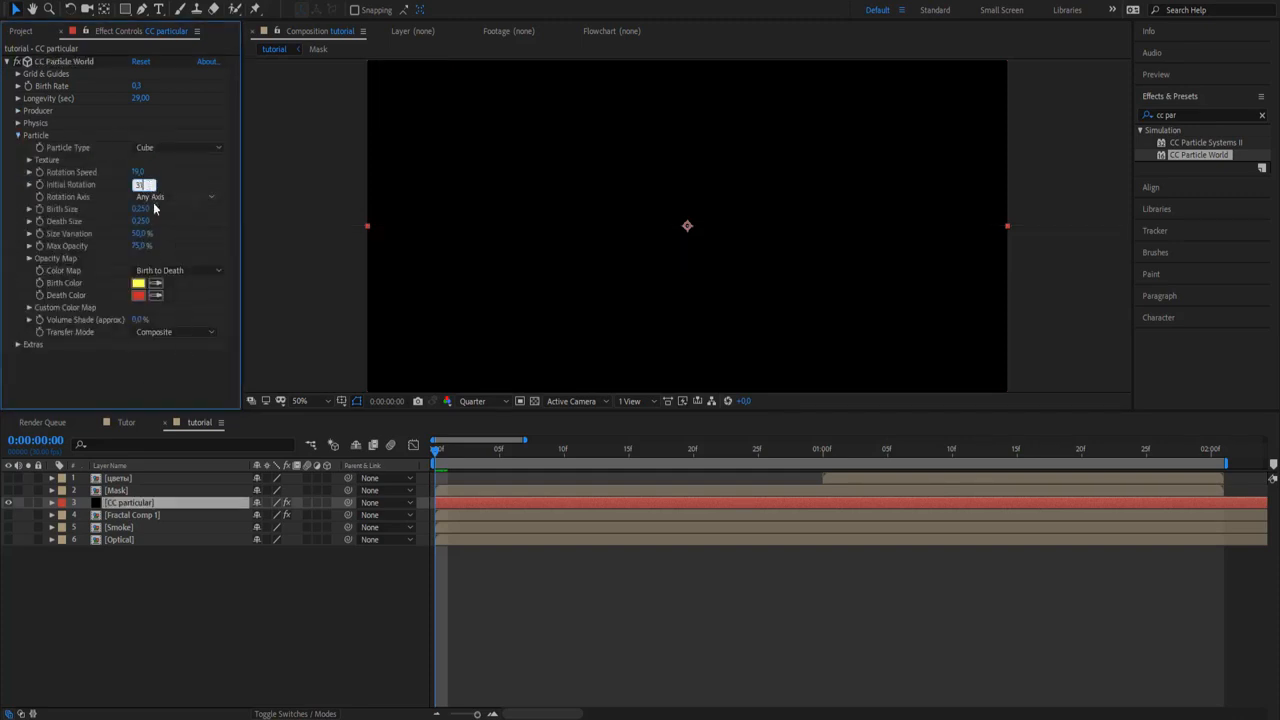
# Set the particles' Birth Size to 0.48 and Death Size to 0.75, and sample the red Death Color as the Birth Color
pyautogui.moveTo(146, 211); pyautogui.dragTo(162, 212)
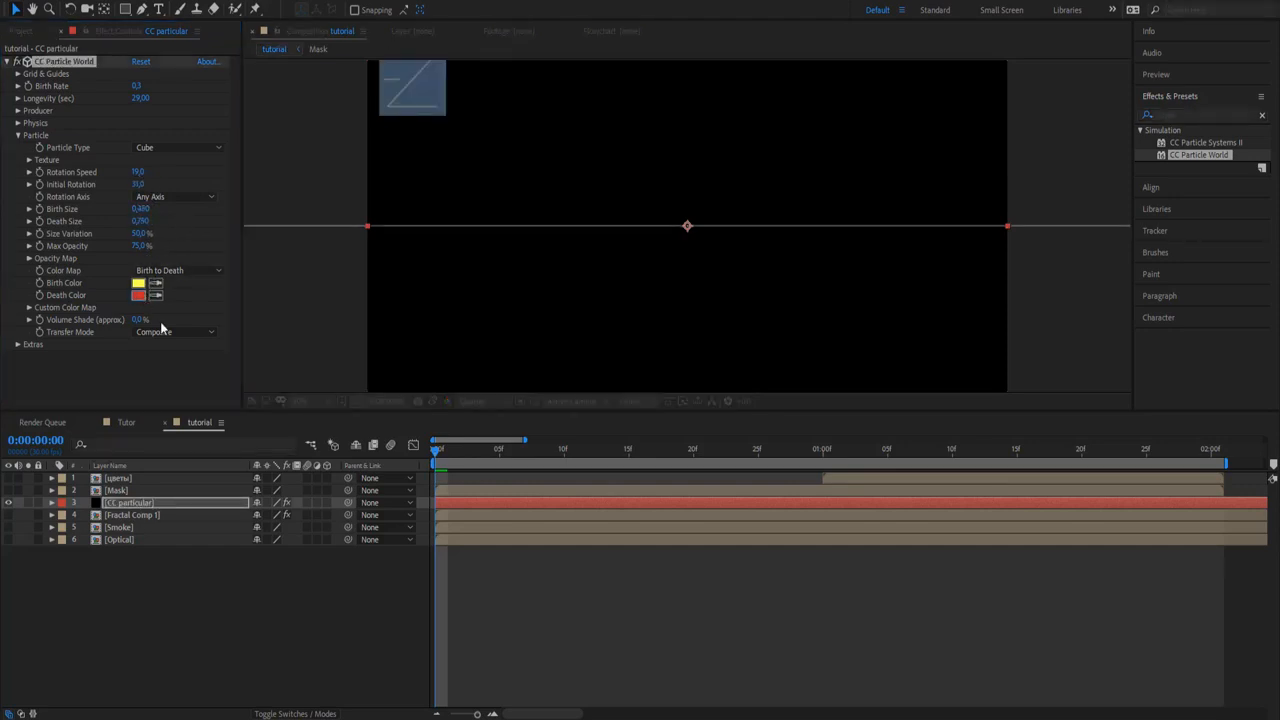
pyautogui.click(157, 283)
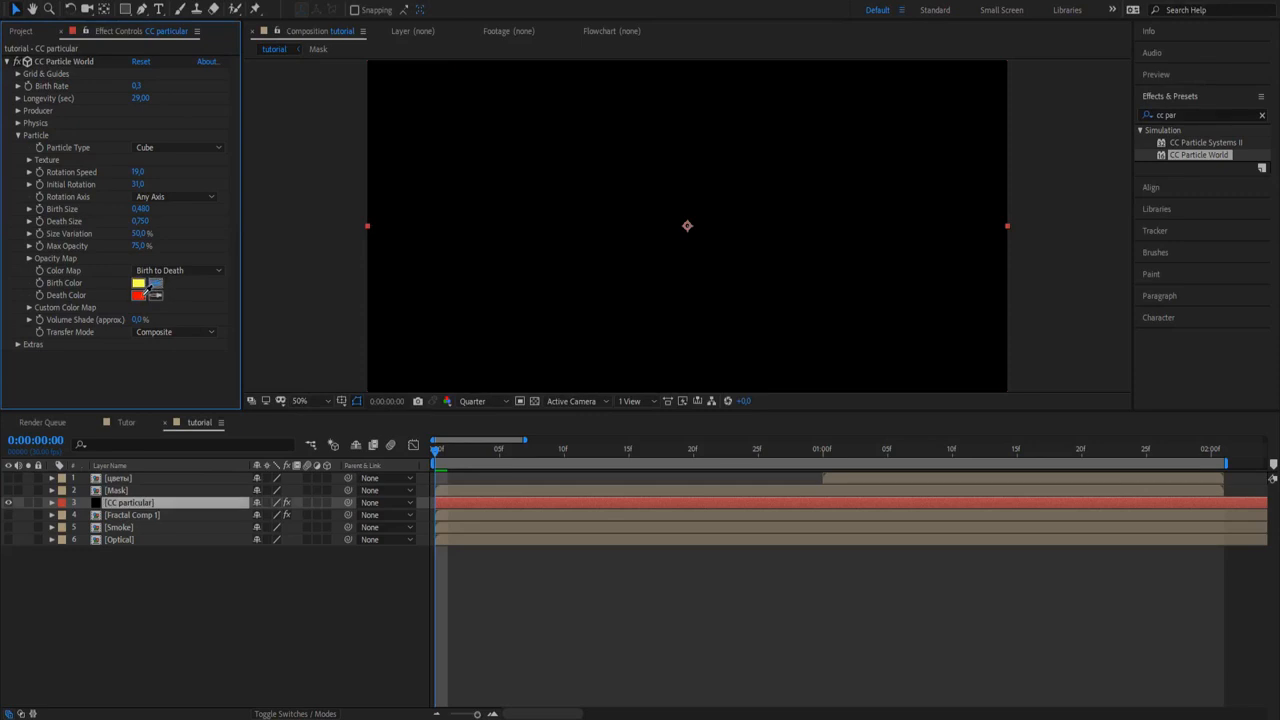
pyautogui.click(140, 296)
pyautogui.click(18, 135)
# Shift the CC particular layer earlier so its particles at 0:00:09:27 appear at the composition start, and preview the result
pyautogui.moveTo(520, 451); pyautogui.dragTo(840, 456)
pyautogui.moveTo(525, 441); pyautogui.dragTo(801, 441)
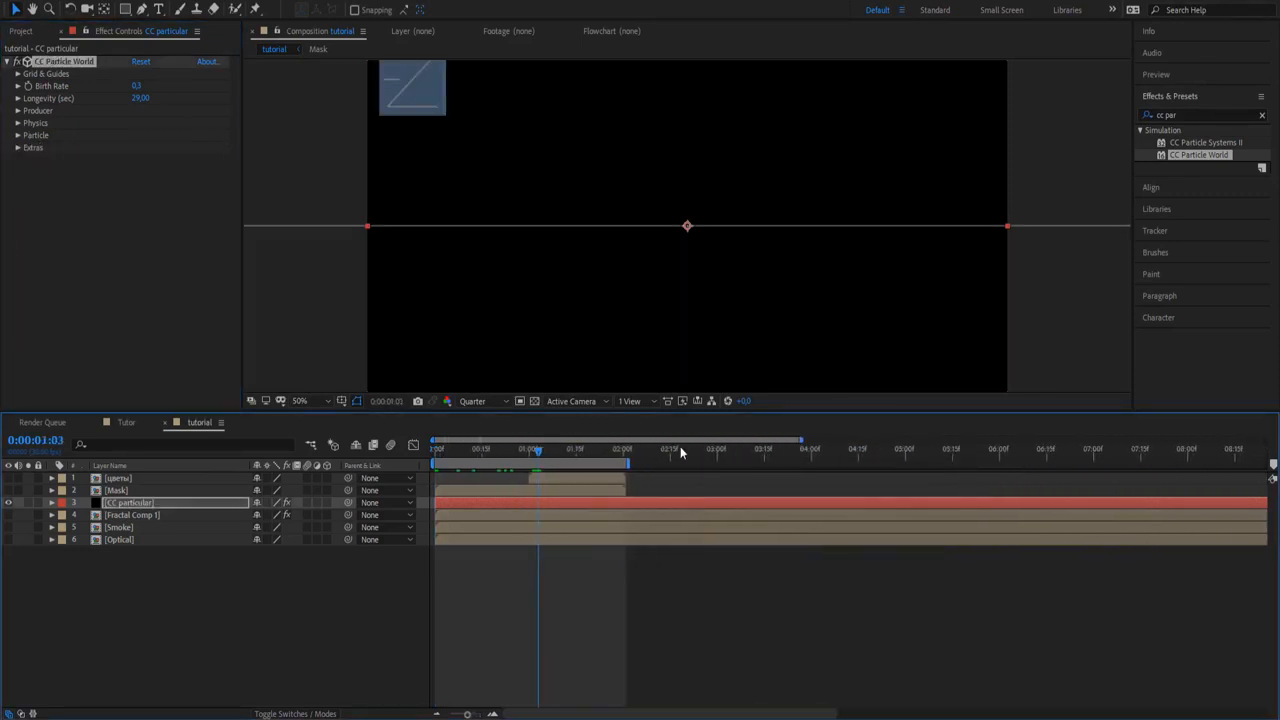
pyautogui.moveTo(651, 451); pyautogui.dragTo(1118, 453)
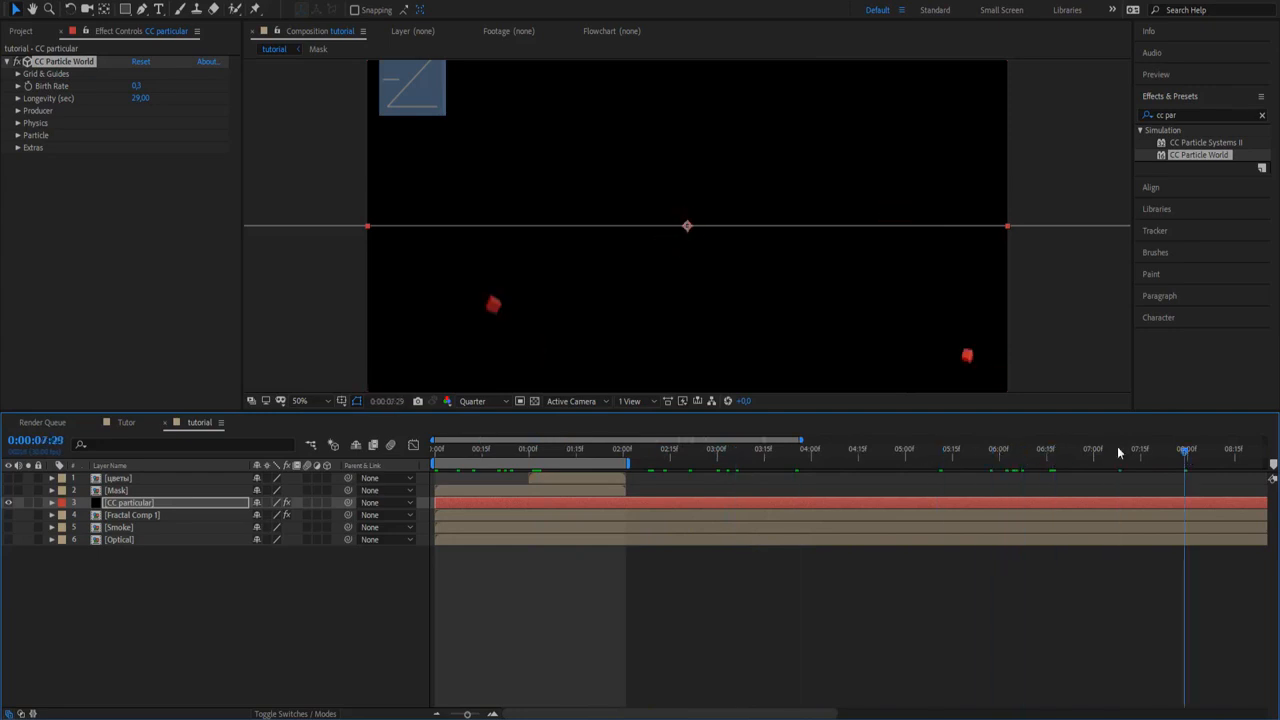
pyautogui.moveTo(800, 441); pyautogui.dragTo(1131, 441)
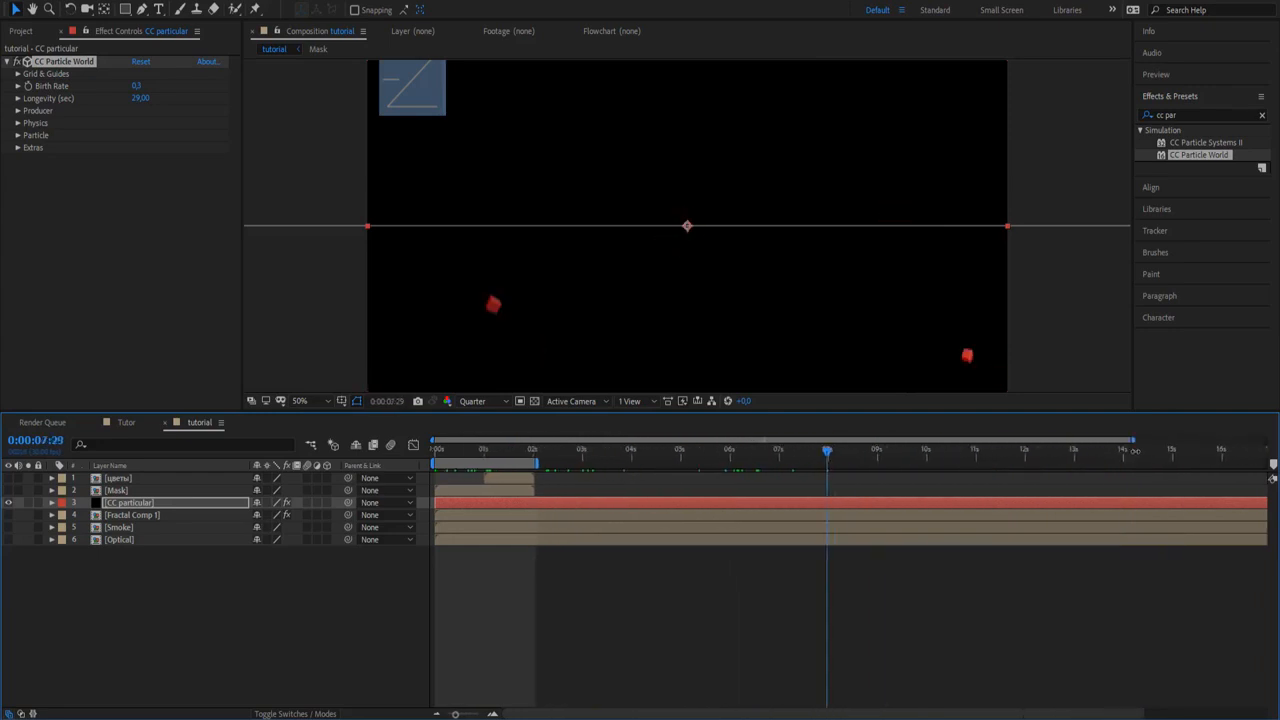
pyautogui.click(841, 452)
pyautogui.moveTo(882, 458); pyautogui.dragTo(922, 452)
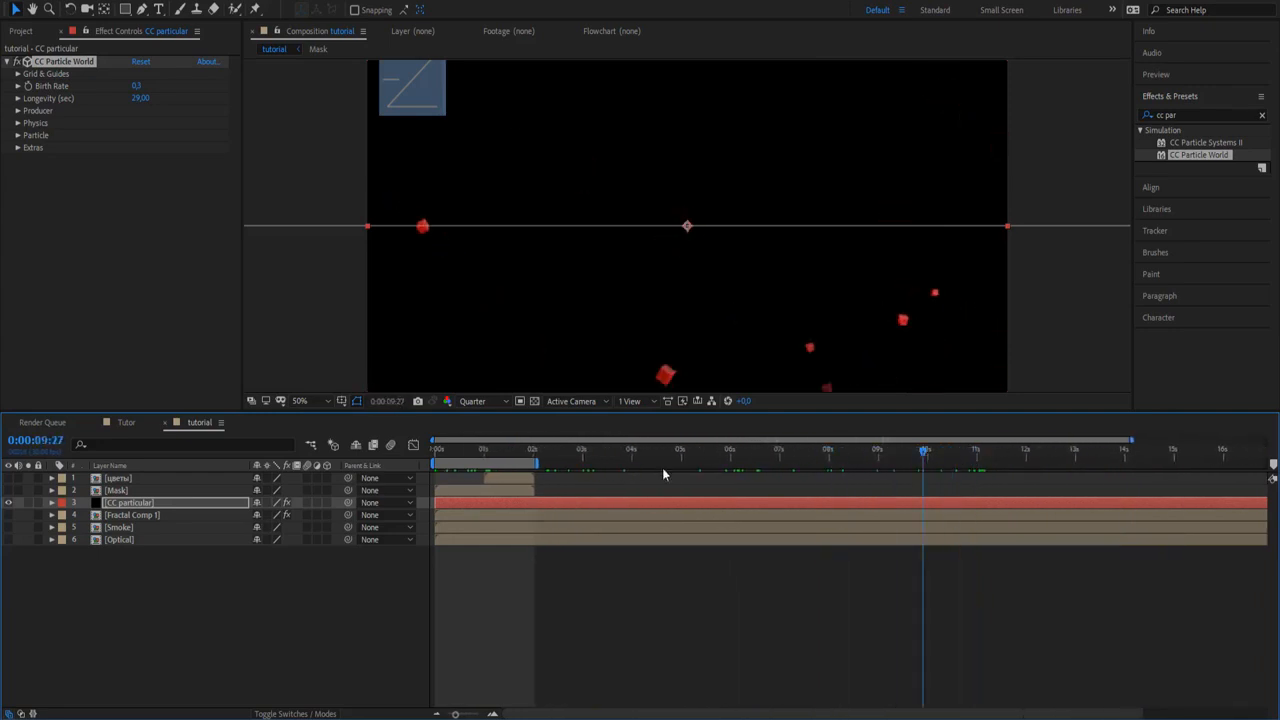
pyautogui.moveTo(438, 506)
pyautogui.mouseDown()
pyautogui.moveTo(926, 504)
pyautogui.moveTo(453, 510)
pyautogui.mouseUp()
pyautogui.press('space')
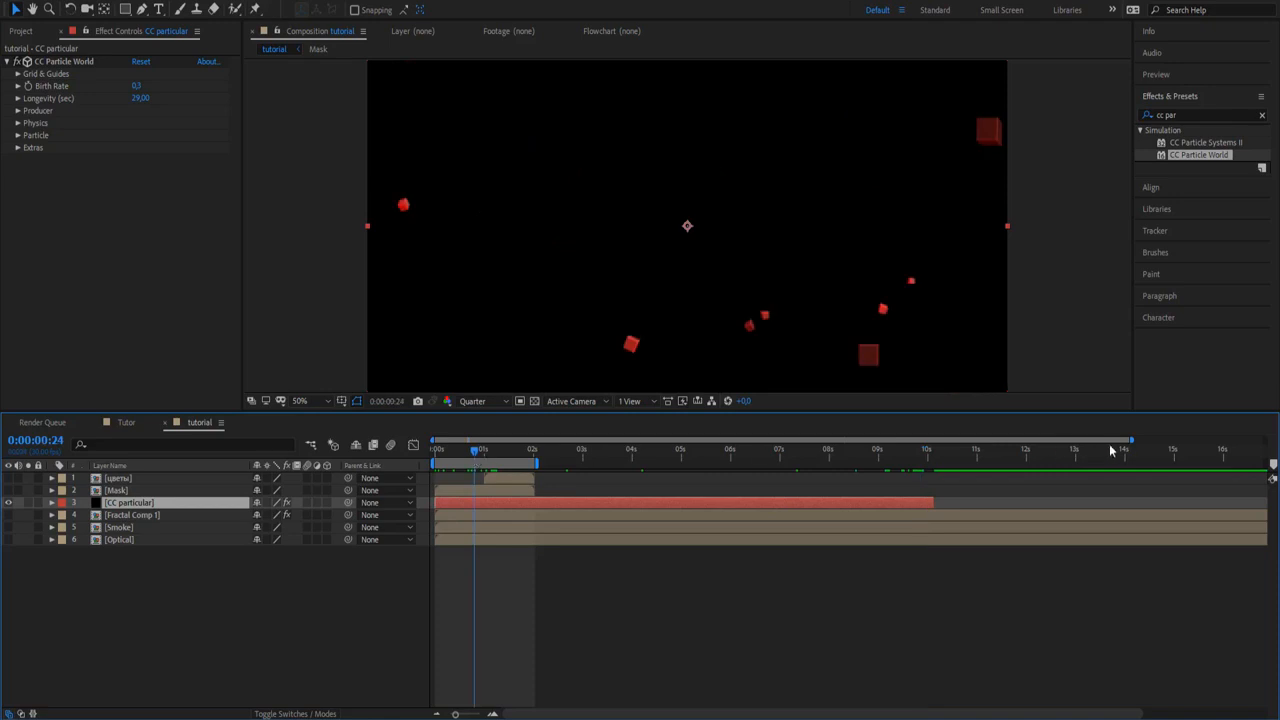
# Show the Smoke and Optical layers with the particles, preview the background, and leave Fractal Comp 1 hidden
pyautogui.moveTo(1132, 440); pyautogui.dragTo(526, 440)
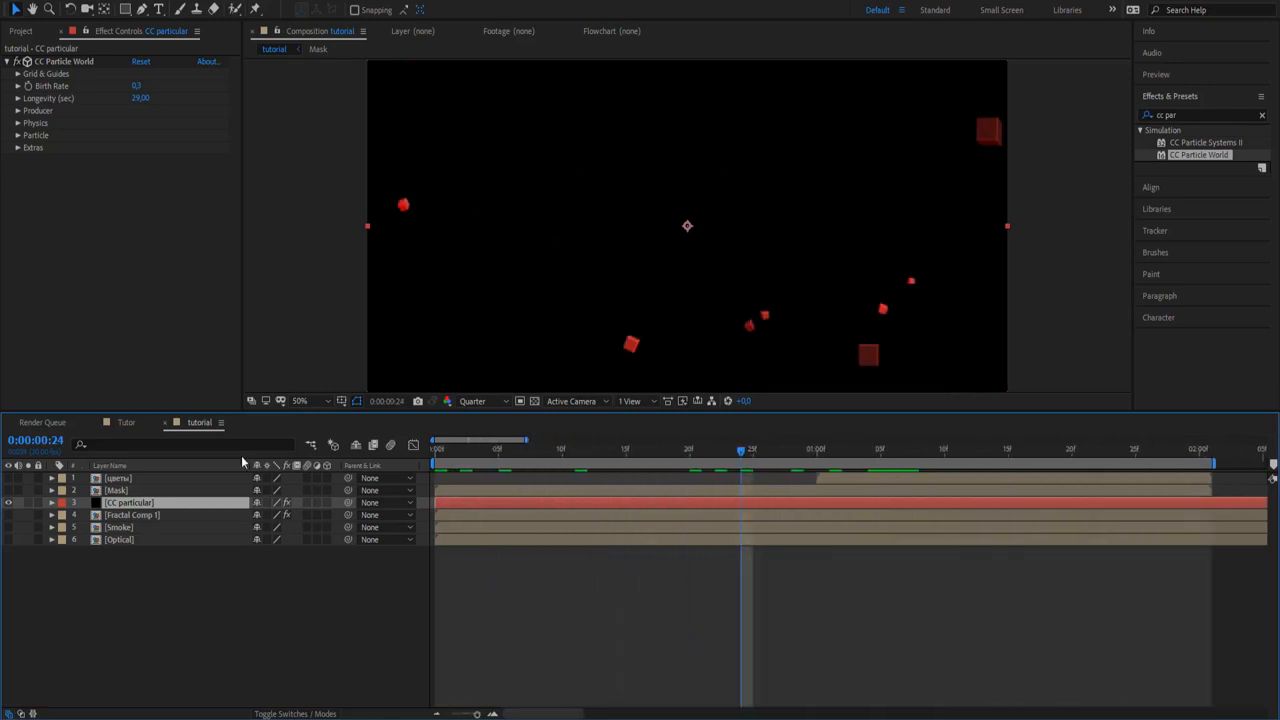
pyautogui.moveTo(8, 515); pyautogui.dragTo(14, 560)
pyautogui.press('space')
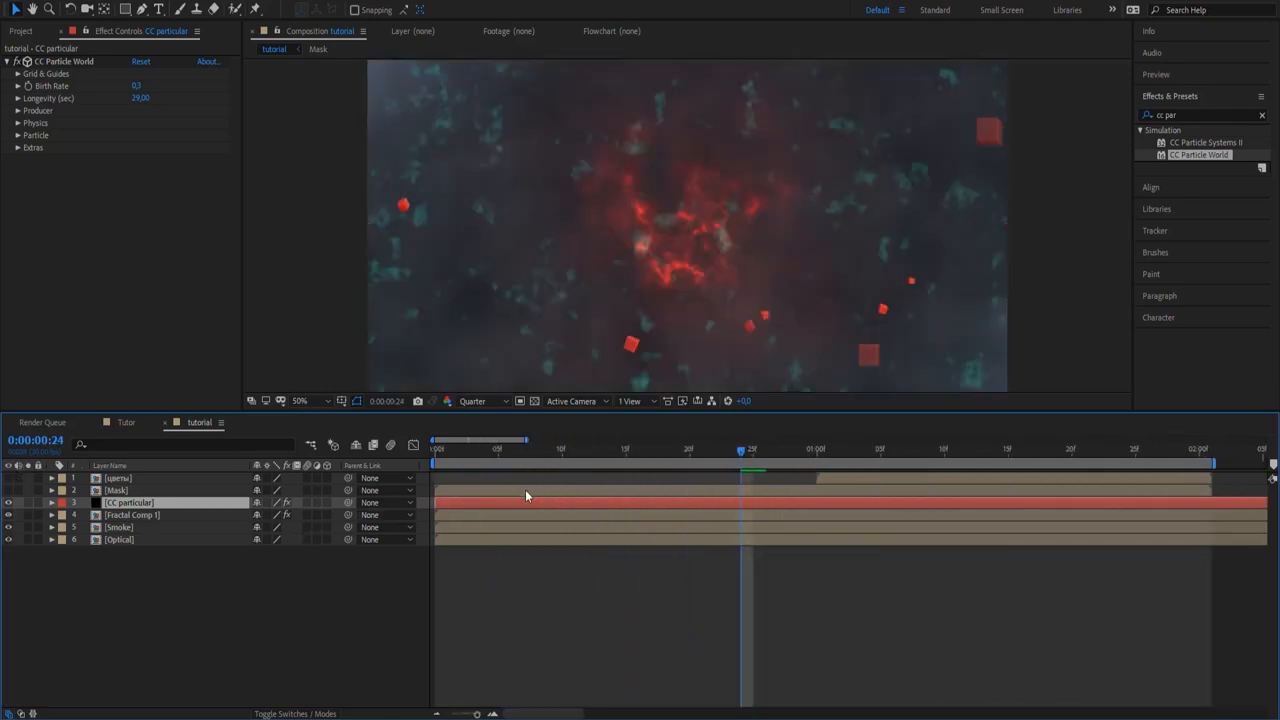
pyautogui.click(8, 527)
pyautogui.click(8, 527)
# Reveal the Smoke layer's Opacity in the tutorial composition and lower it
pyautogui.click(118, 528)
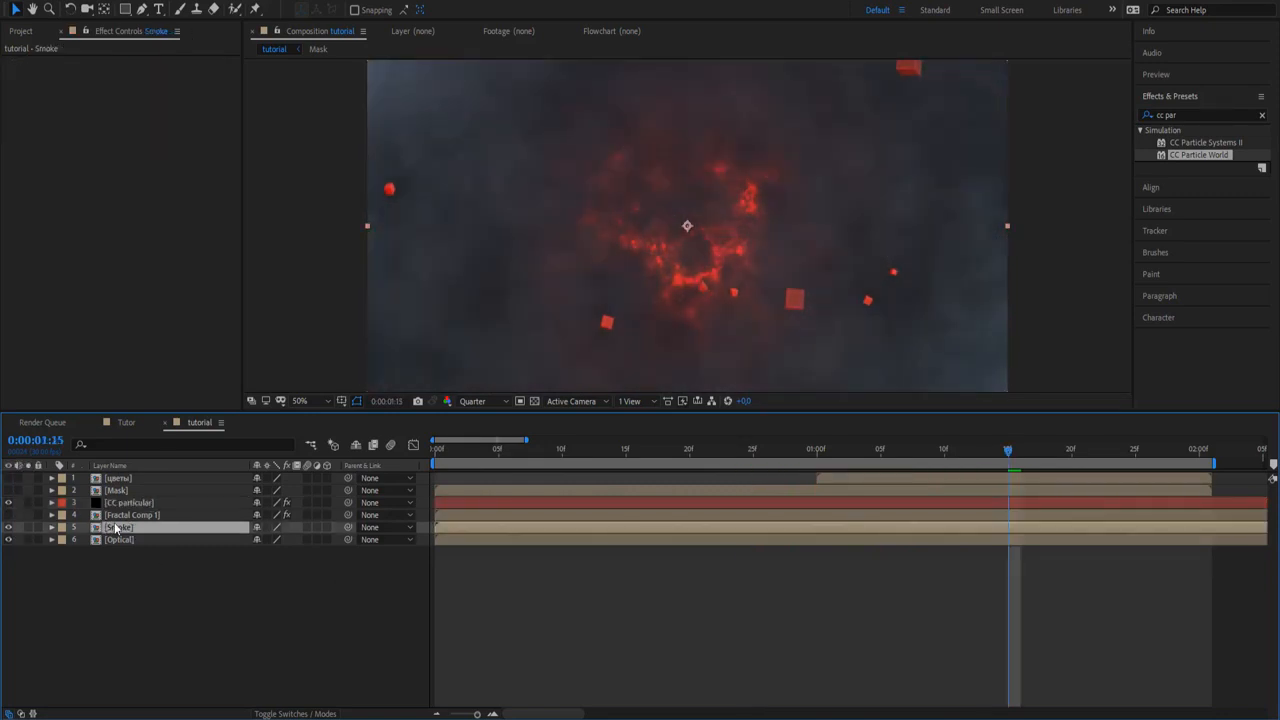
pyautogui.press('t')
pyautogui.moveTo(252, 540); pyautogui.dragTo(247, 540)
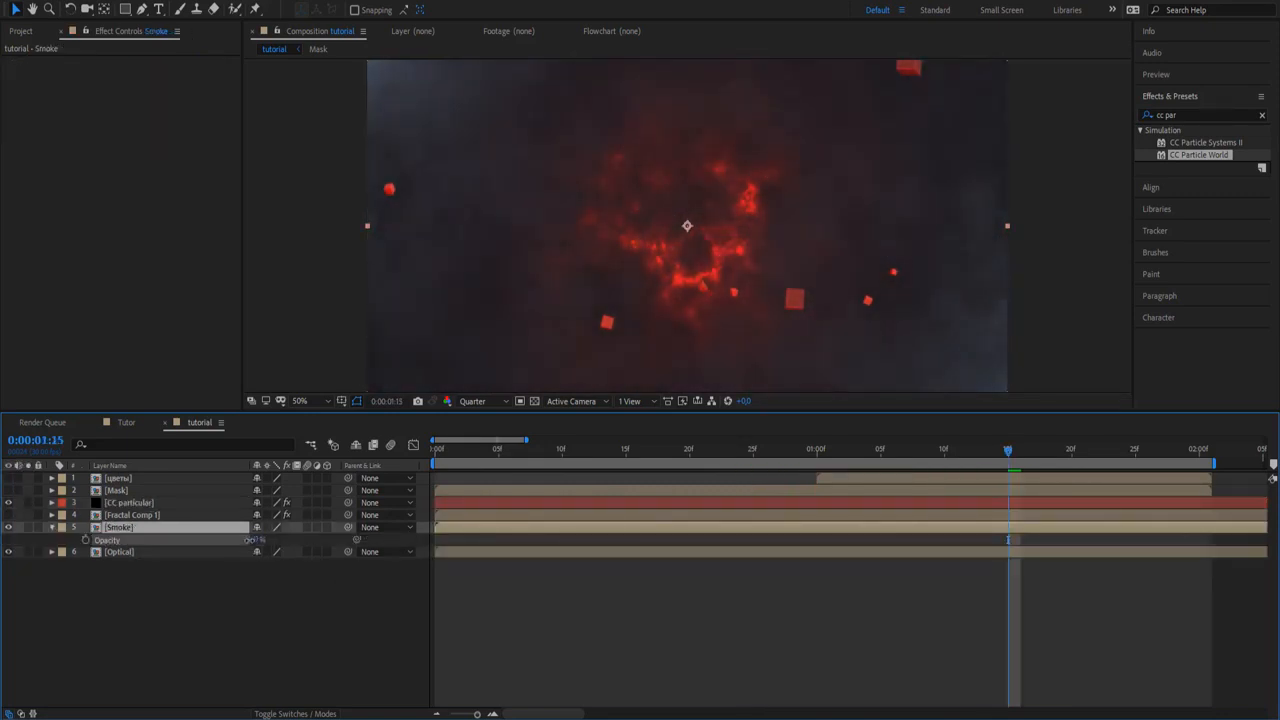
# Inside the Smoke composition, lower the Smoke solid's opacity to about 59% and set the Fractal layer's opacity to 40%
pyautogui.doubleClick(108, 527)
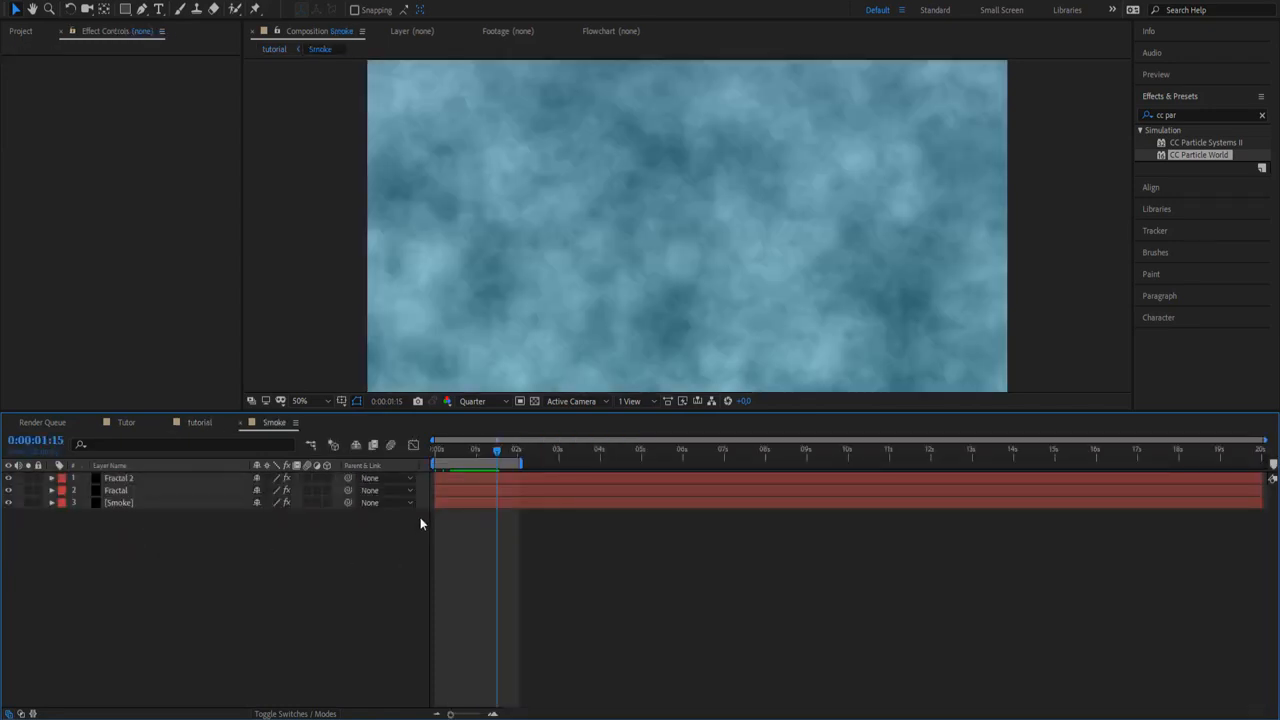
pyautogui.click(186, 502)
pyautogui.keyDown('shift'); pyautogui.click(184, 478); pyautogui.keyUp('shift')
pyautogui.press('t')
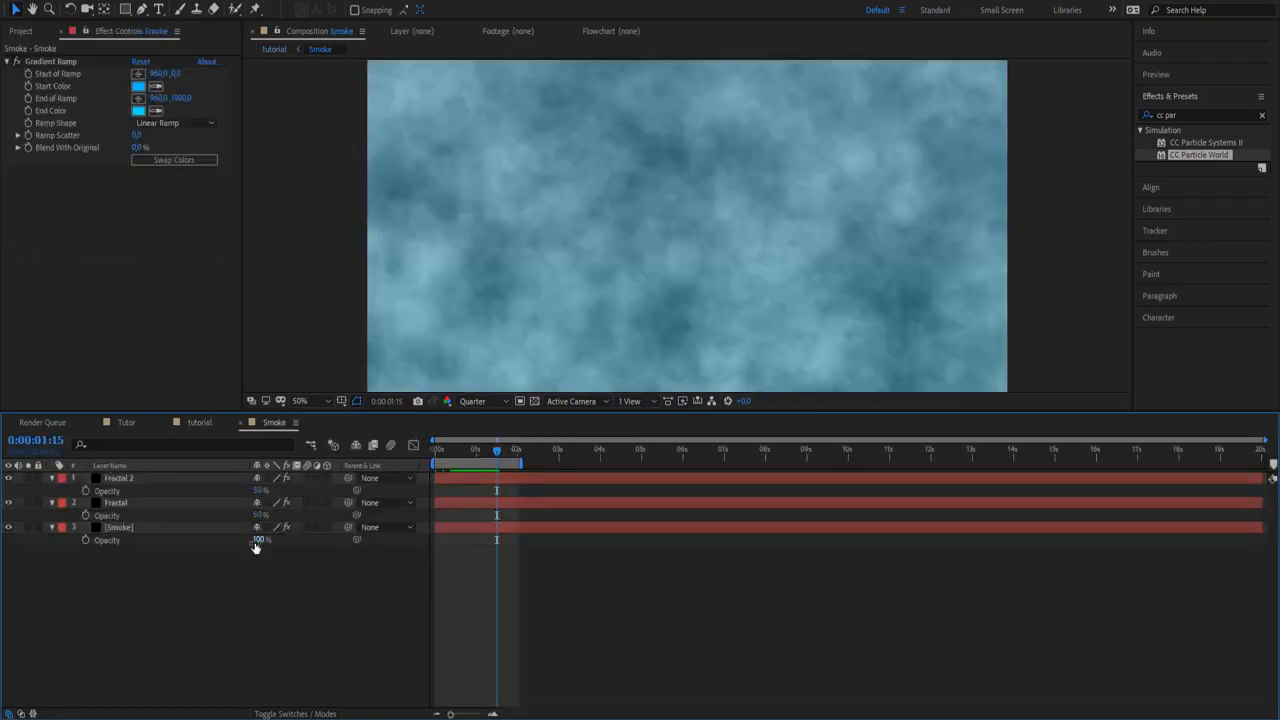
pyautogui.moveTo(258, 540); pyautogui.dragTo(225, 541)
pyautogui.click(258, 515)
pyautogui.write('40')
pyautogui.press('Return')
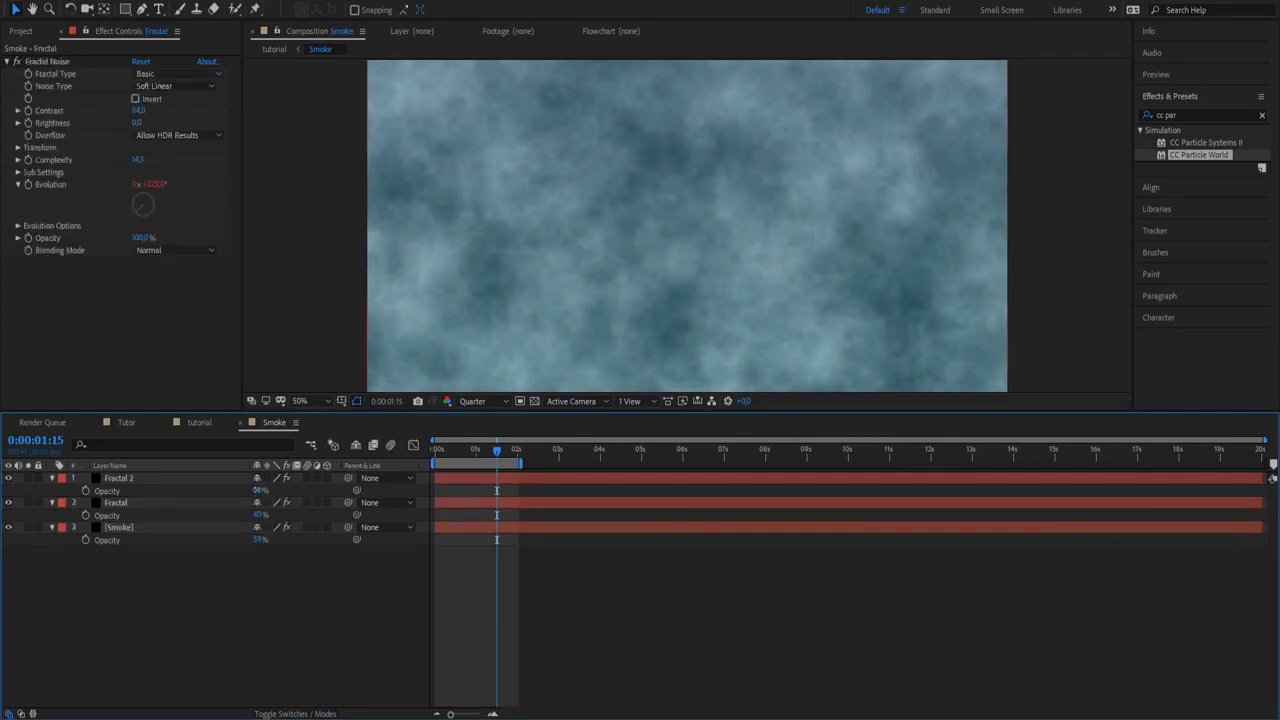
# Return to the tutorial composition, set the Smoke layer's opacity to 52%, and collapse its properties
pyautogui.click(180, 423)
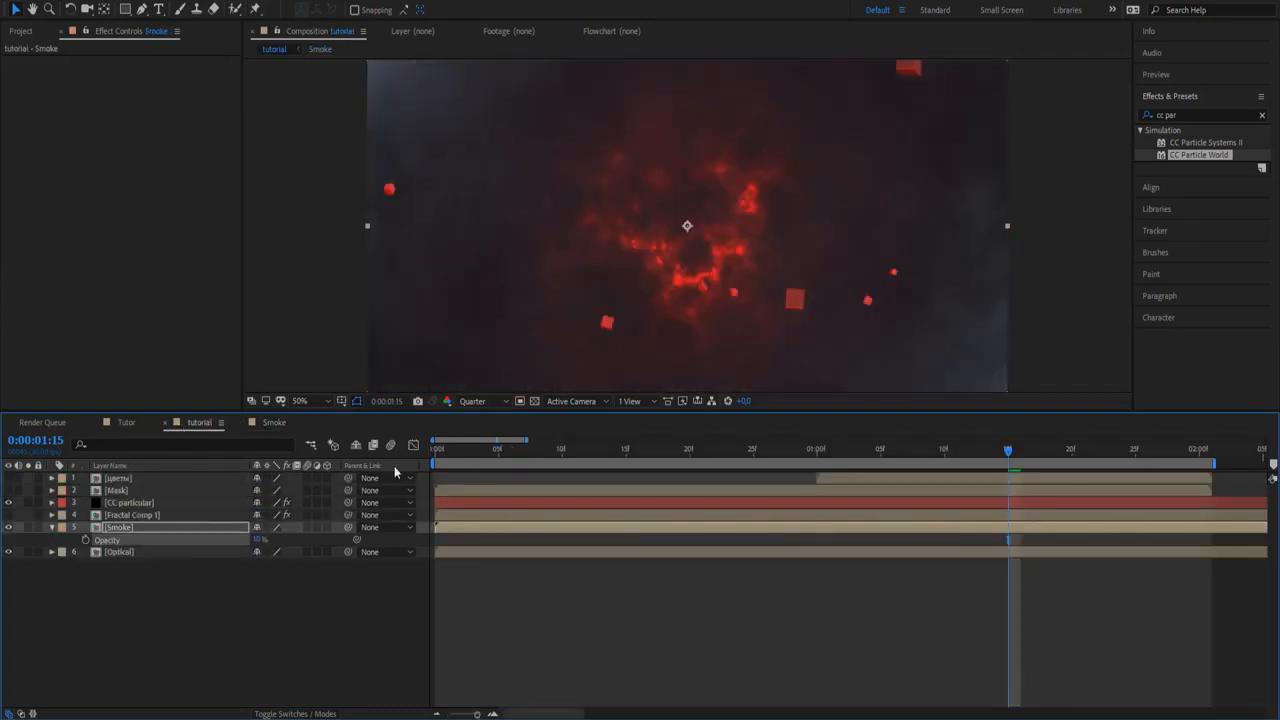
pyautogui.moveTo(255, 540); pyautogui.dragTo(259, 540)
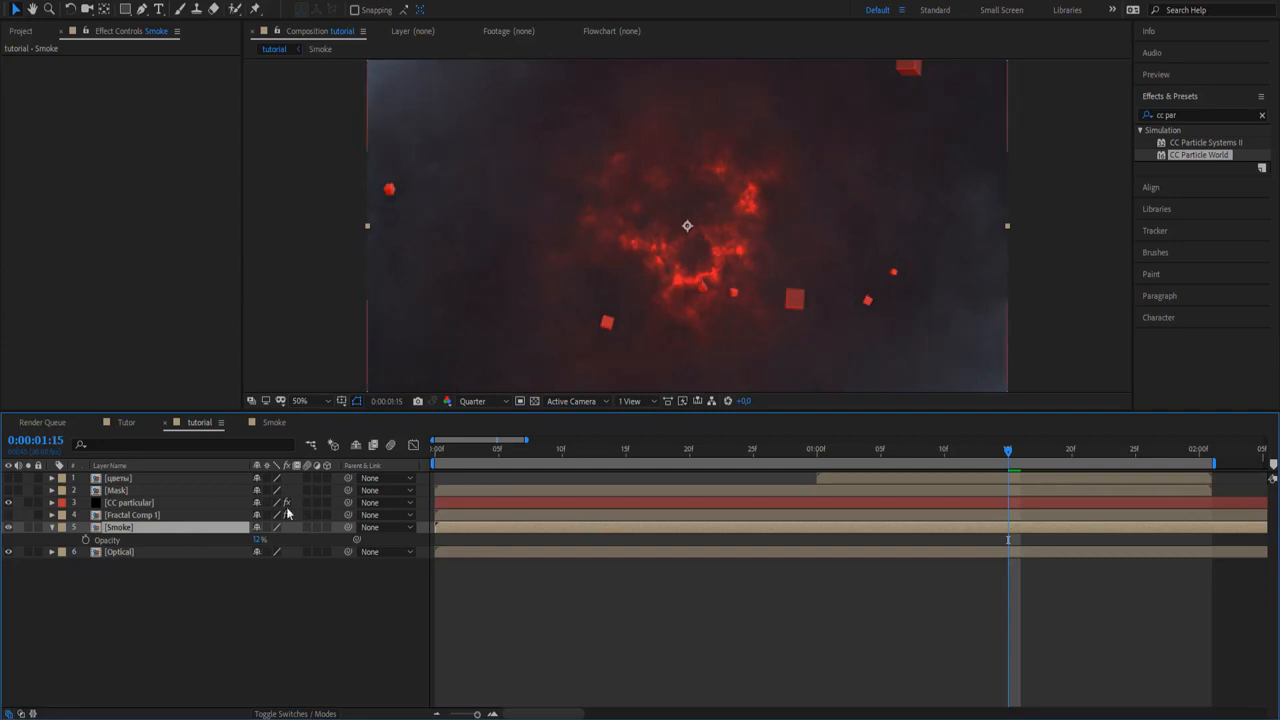
pyautogui.click(128, 515)
pyautogui.click(51, 527)
# Show the Fractal Comp 1 layer and set its layer opacity to 70%
pyautogui.click(9, 514)
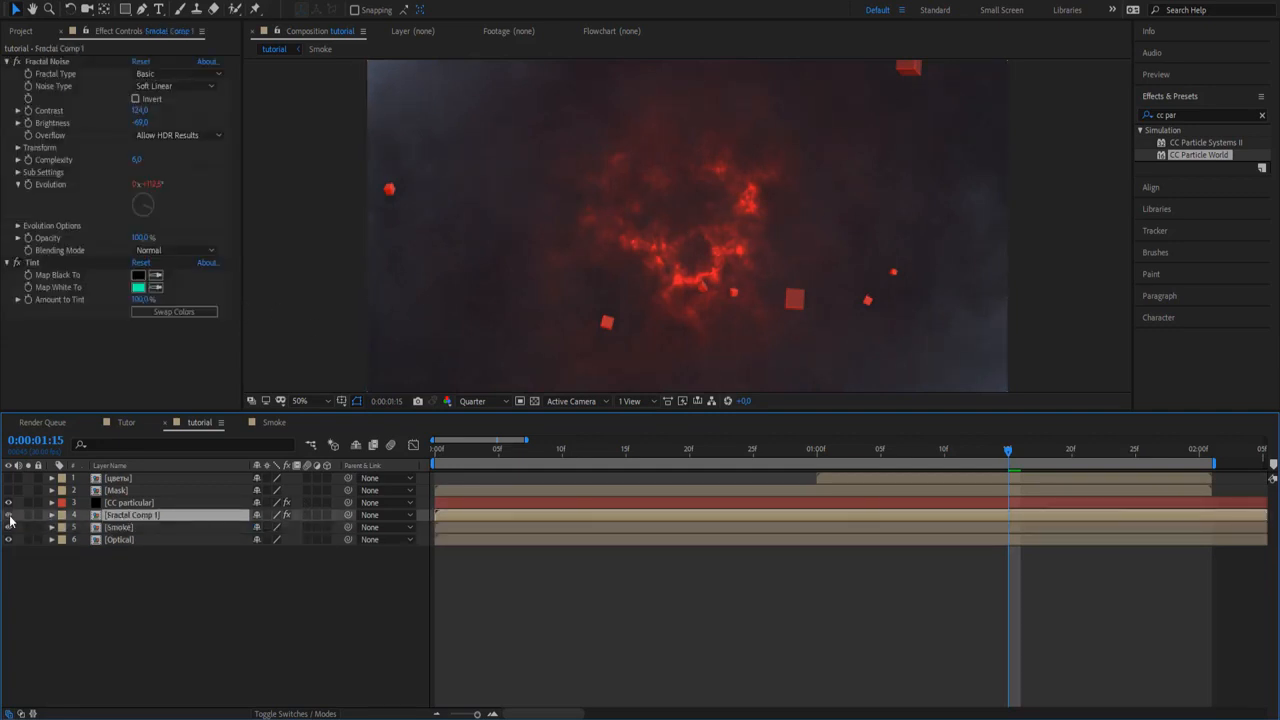
pyautogui.press('t')
pyautogui.click(262, 527)
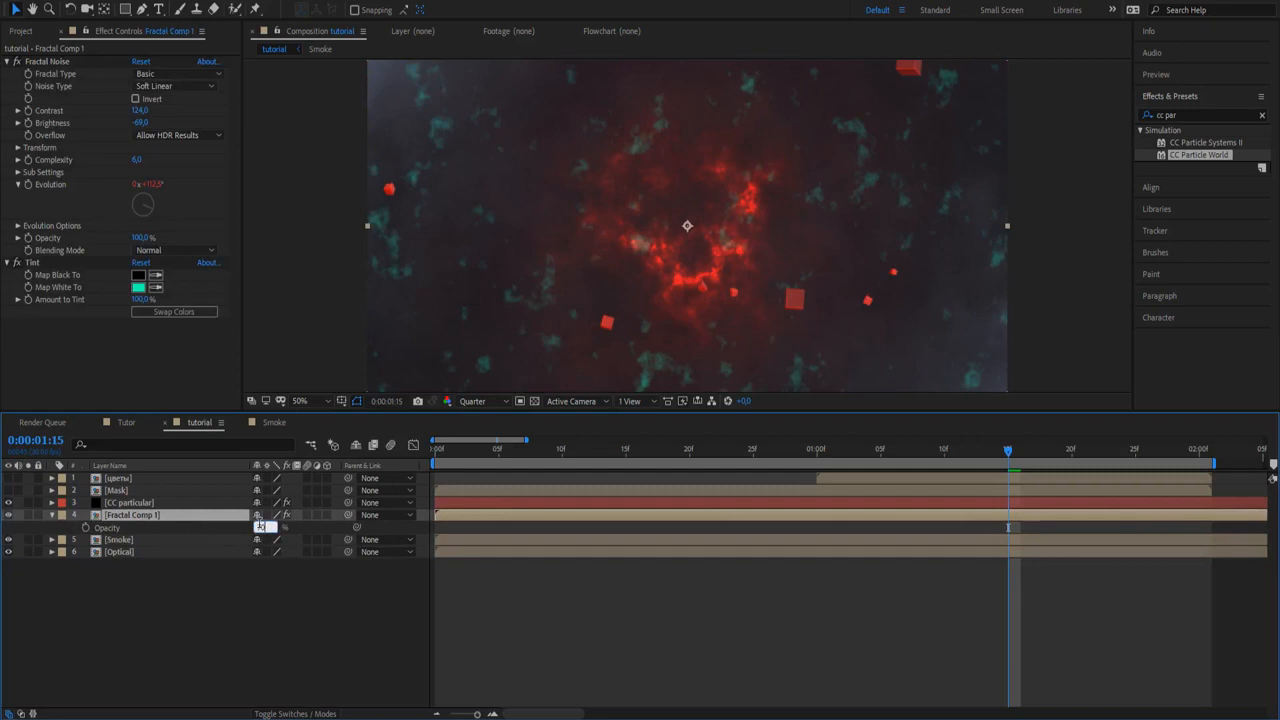
pyautogui.write('30')
pyautogui.press('Return')
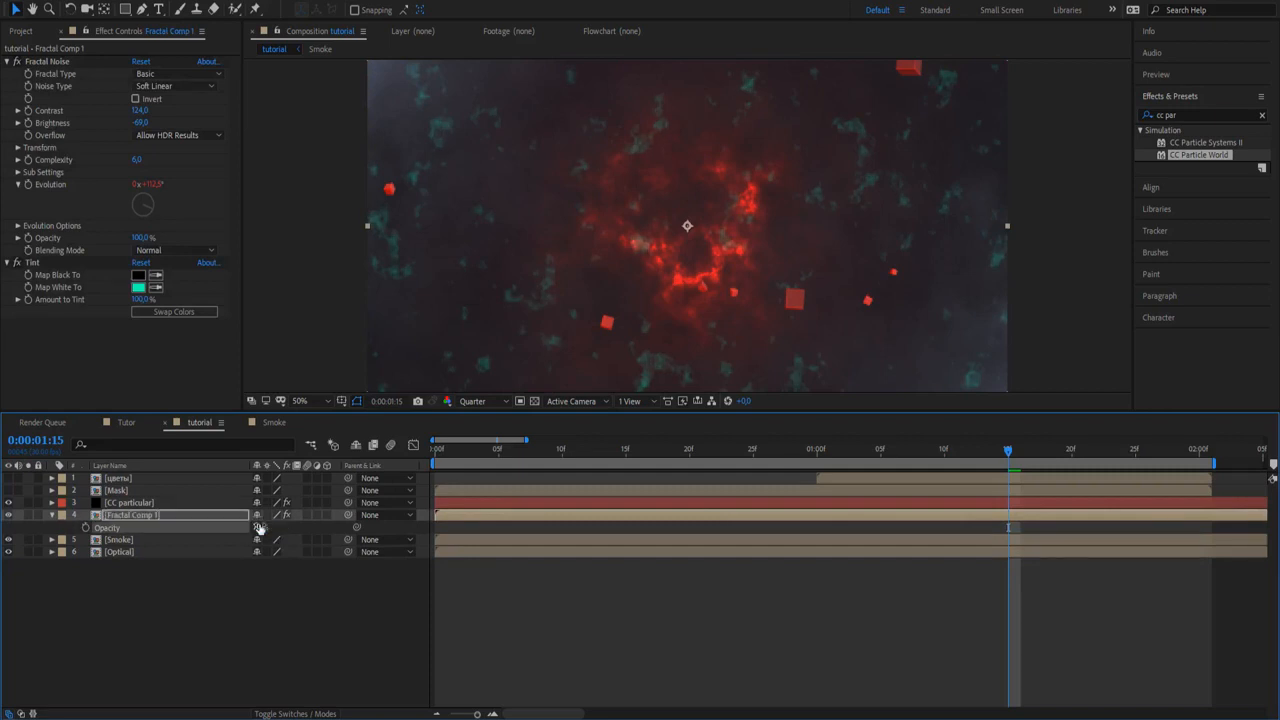
# Set the Fractal Noise effect's Opacity on Fractal Comp 1 to 72% and preview from the composition start
pyautogui.click(138, 240)
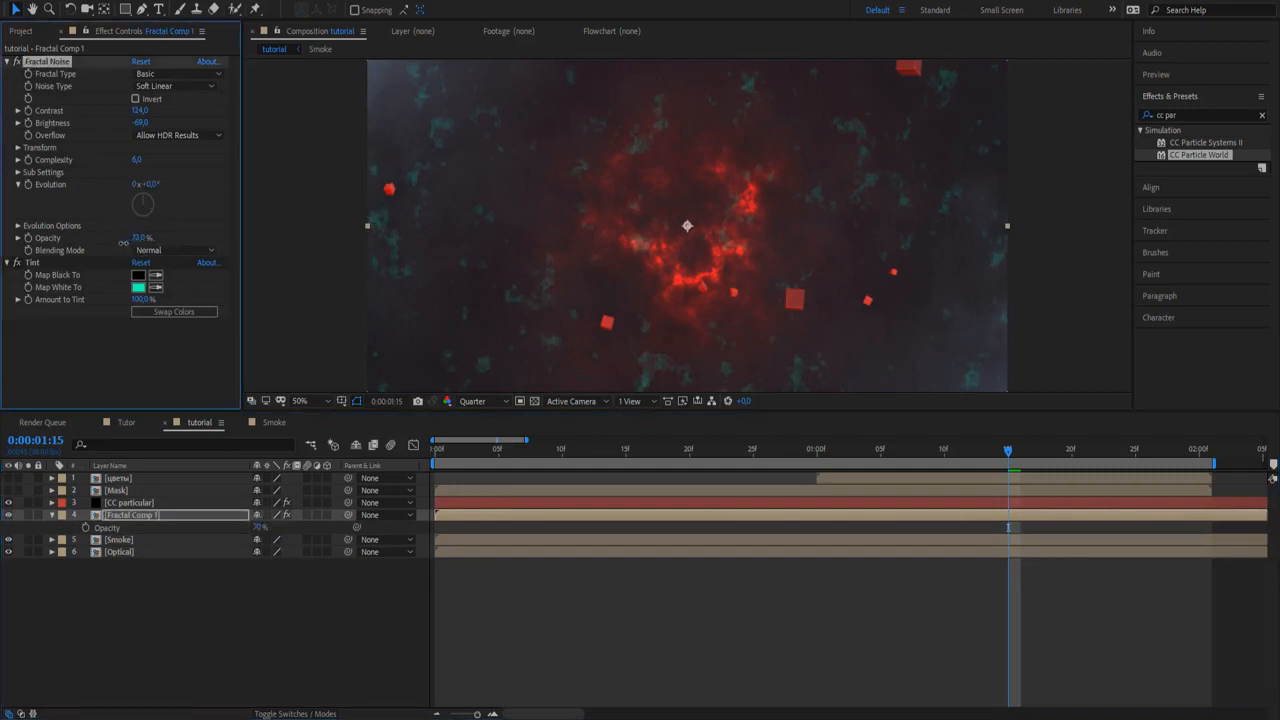
pyautogui.press('Home')
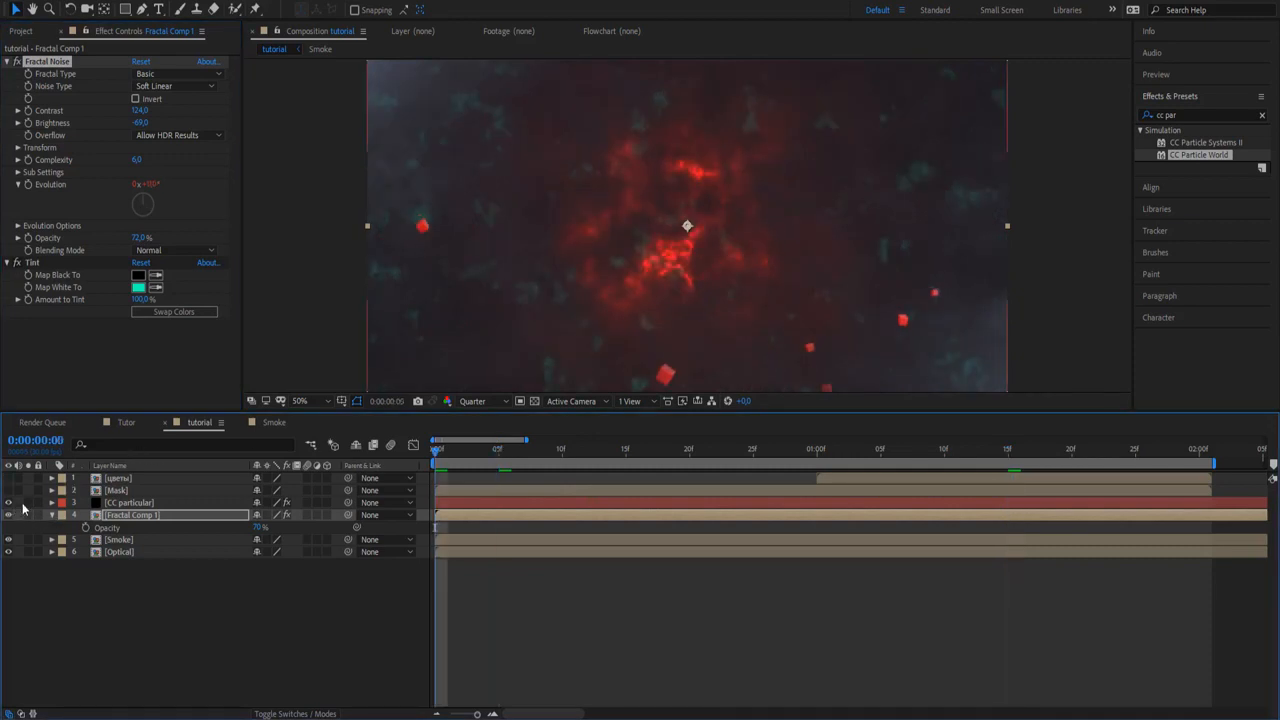
pyautogui.press('space')
pyautogui.press('space')
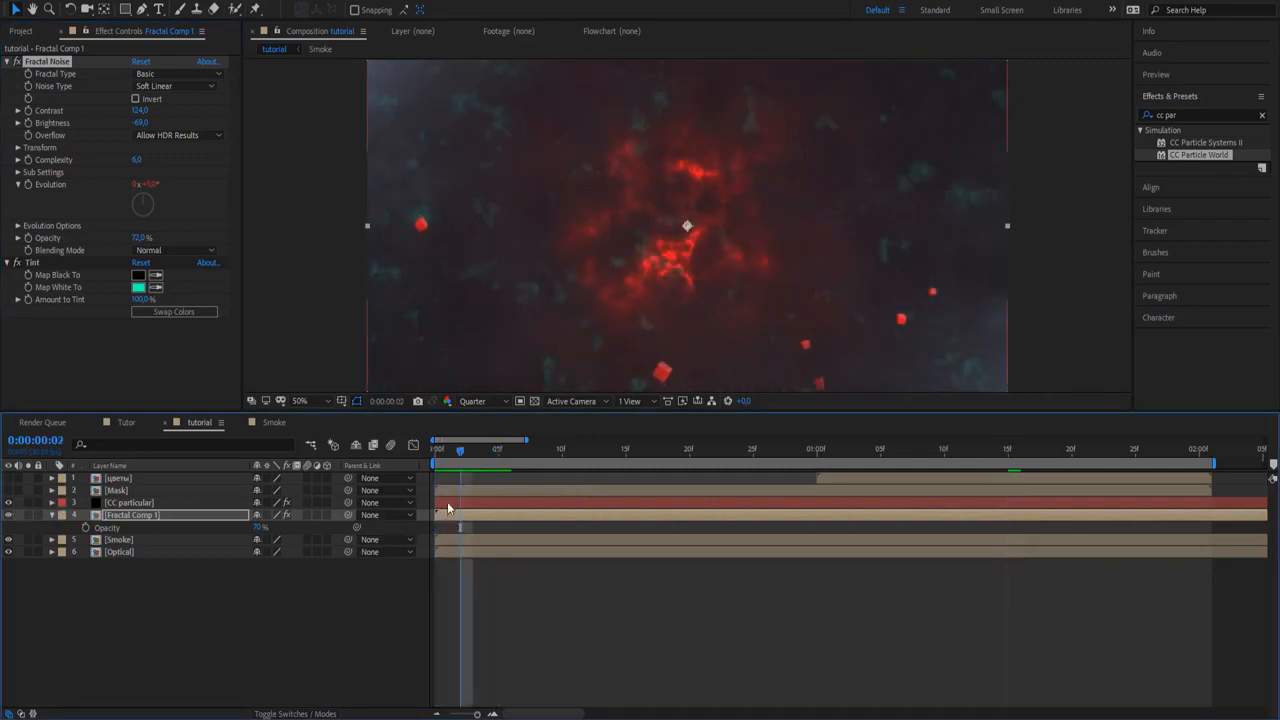
# Apply the Stylize Glow effect to the CC particular layer and collapse both of its effects
pyautogui.click(447, 503)
pyautogui.click(1190, 115)
pyautogui.write('glow')
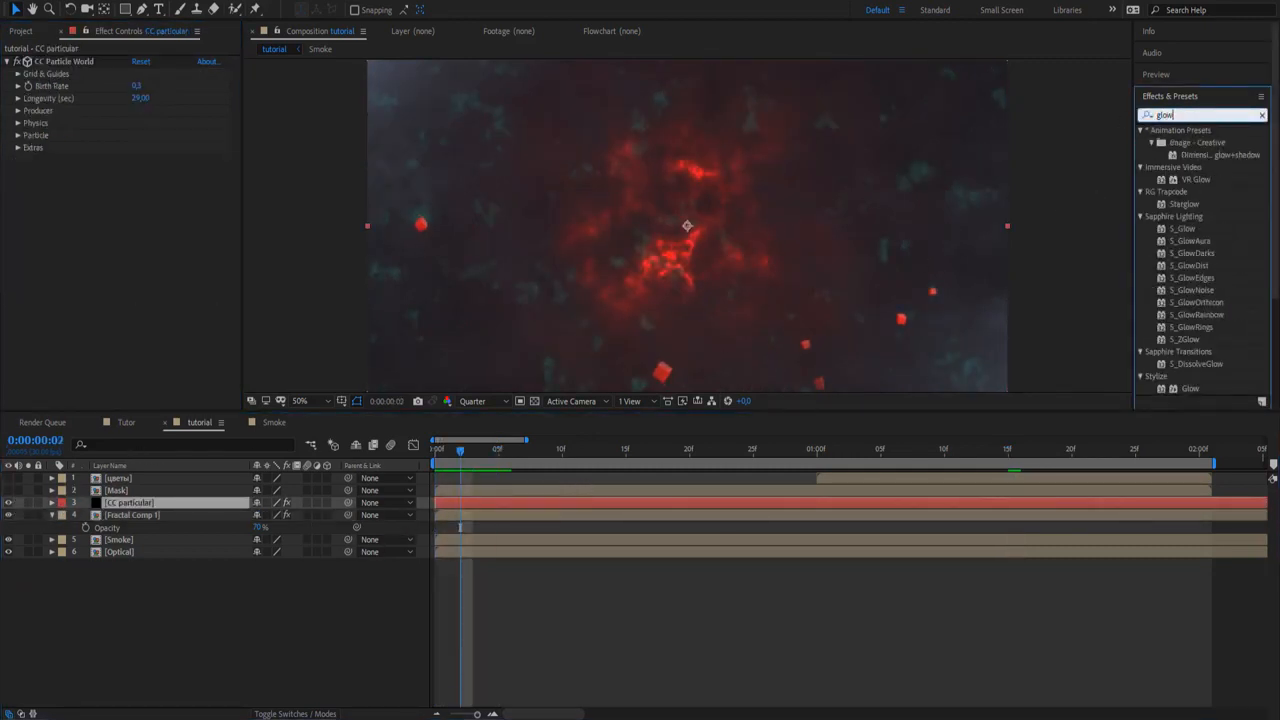
pyautogui.moveTo(1190, 388); pyautogui.dragTo(374, 373)
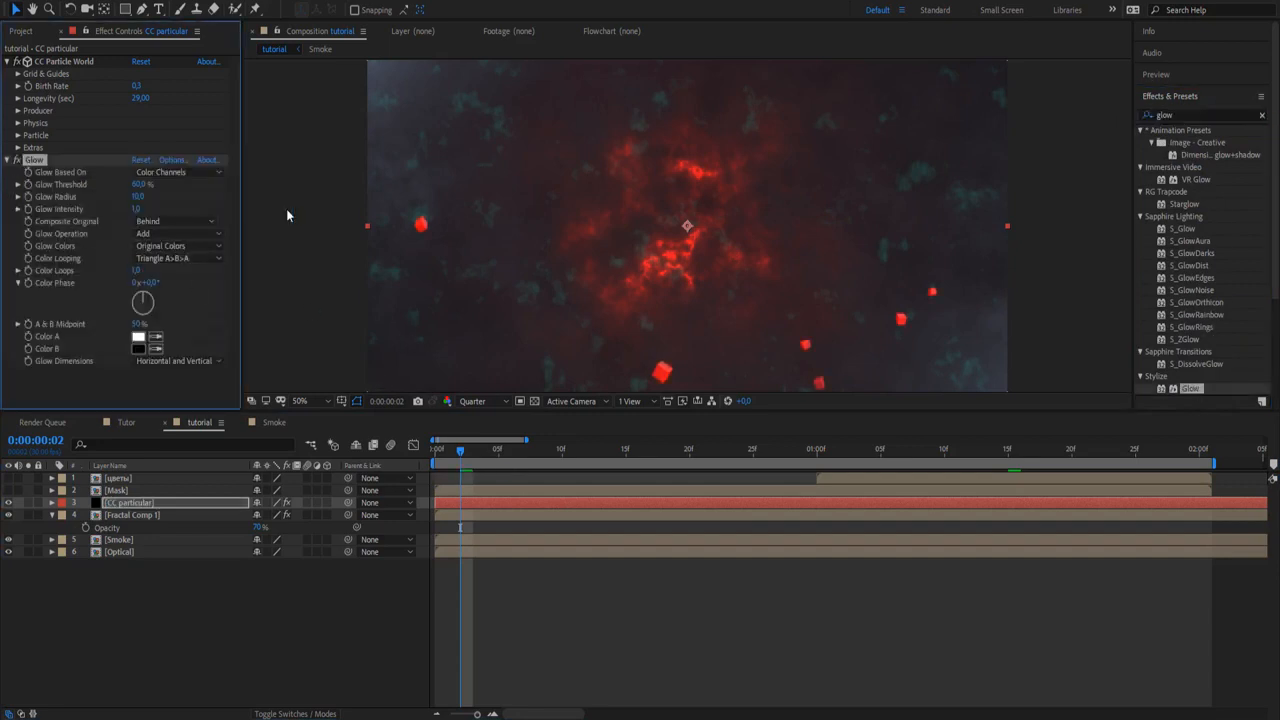
pyautogui.click(7, 160)
pyautogui.click(7, 61)
# Show the Mask layer, select it, and move the current time to 0:00:01:15
pyautogui.click(8, 490)
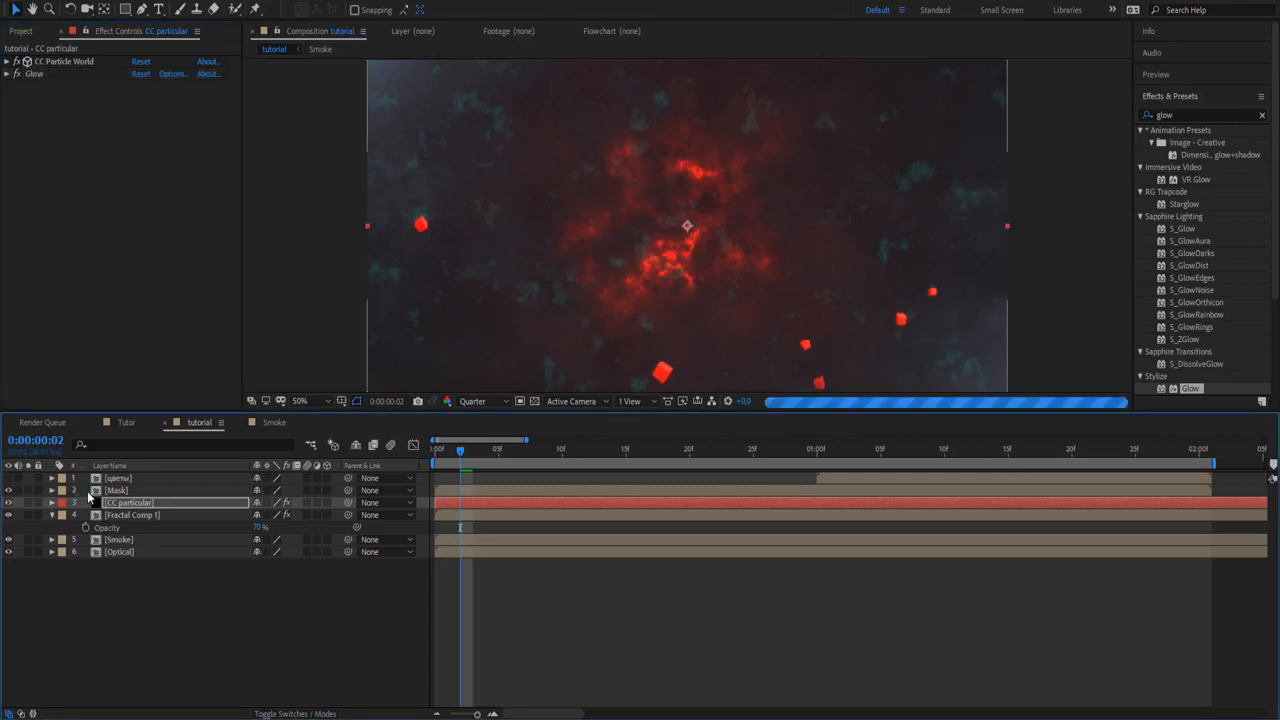
pyautogui.click(118, 490)
pyautogui.click(1008, 454)
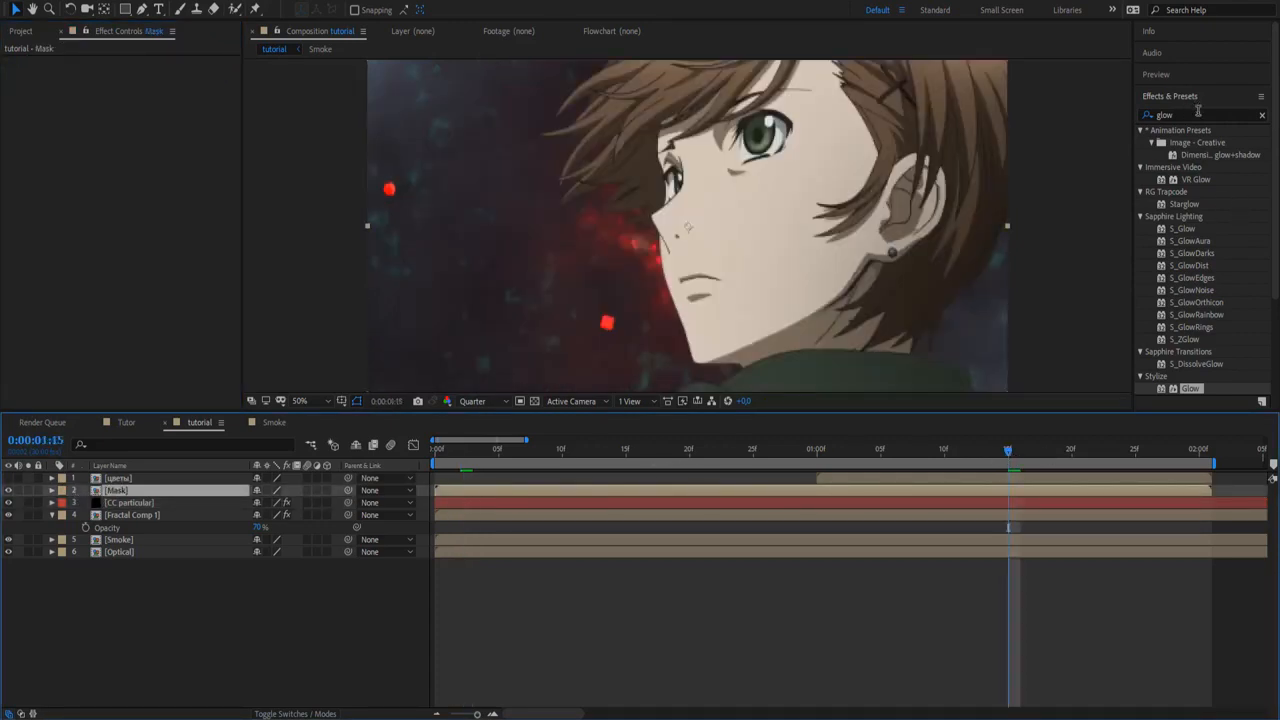
# Set the preview resolution to Full and hide the CC particular, Fractal Comp 1, Smoke and Optical layers
pyautogui.click(1198, 113)
pyautogui.click(486, 402)
pyautogui.click(485, 431)
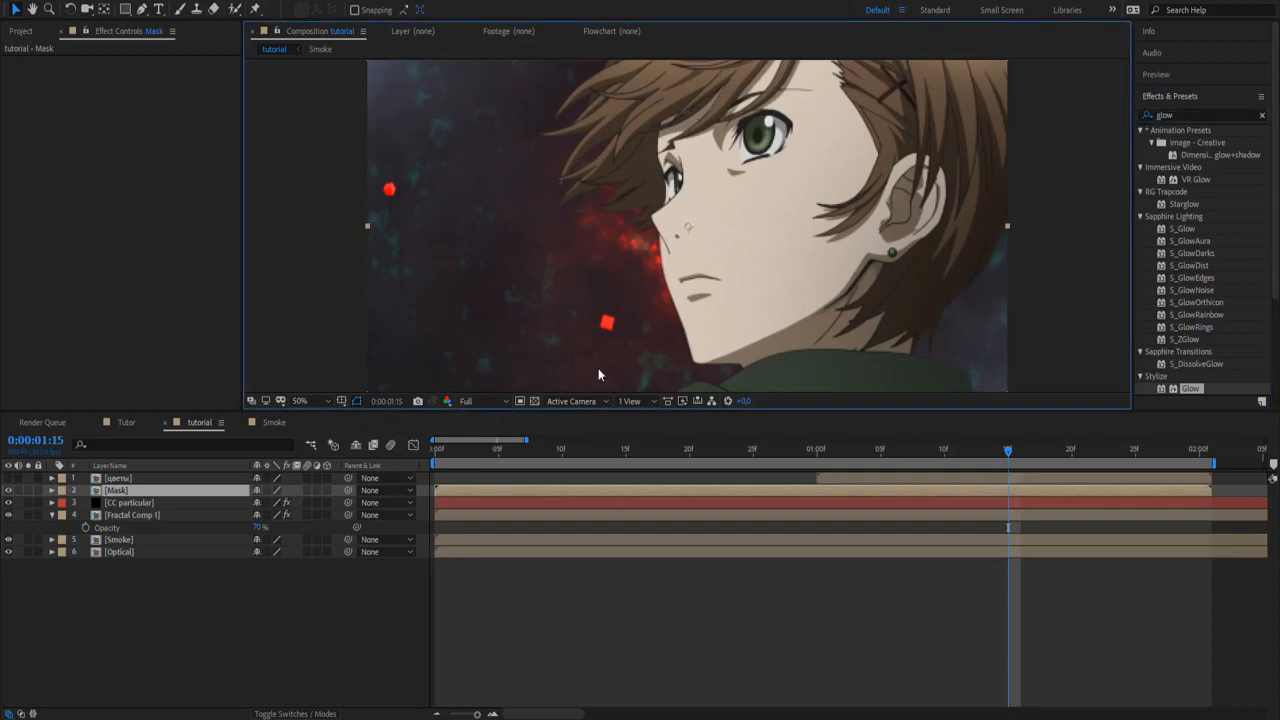
pyautogui.moveTo(8, 502); pyautogui.dragTo(8, 539)
pyautogui.click(8, 552)
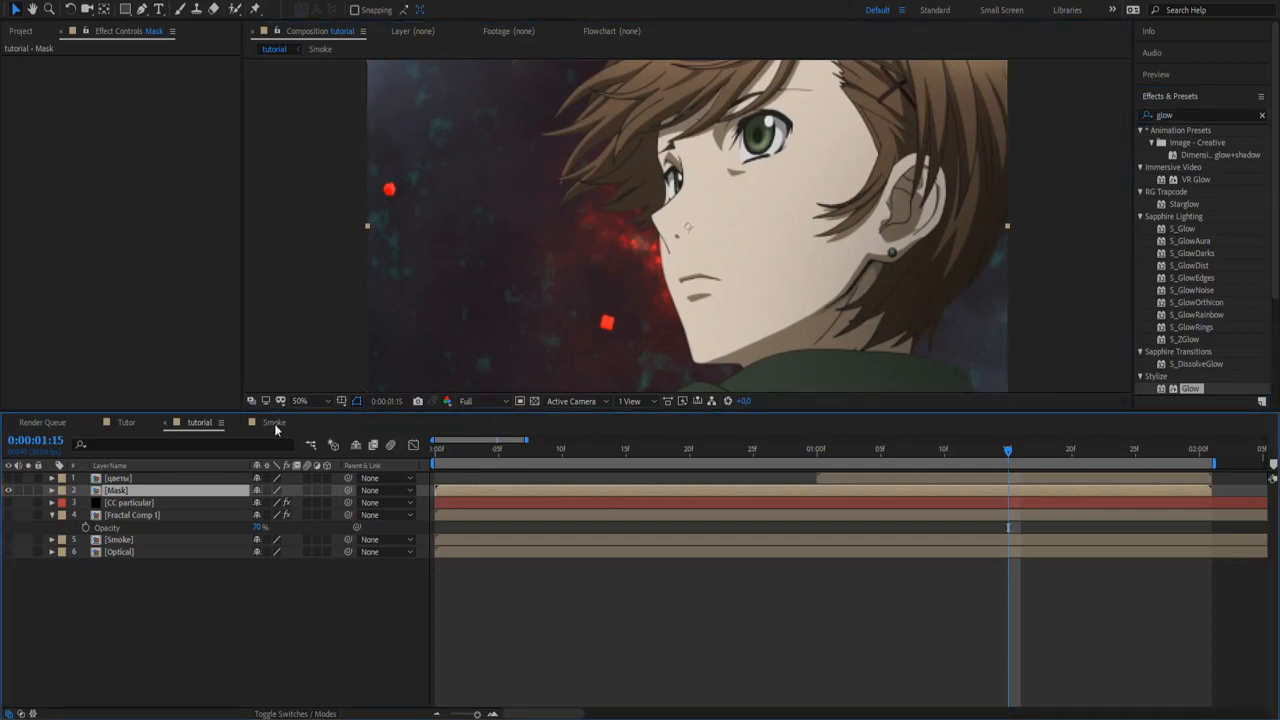
# Find the Change to Color effect and apply it to the Mask layer
pyautogui.moveTo(1198, 115); pyautogui.dragTo(1088, 118)
pyautogui.write('change')
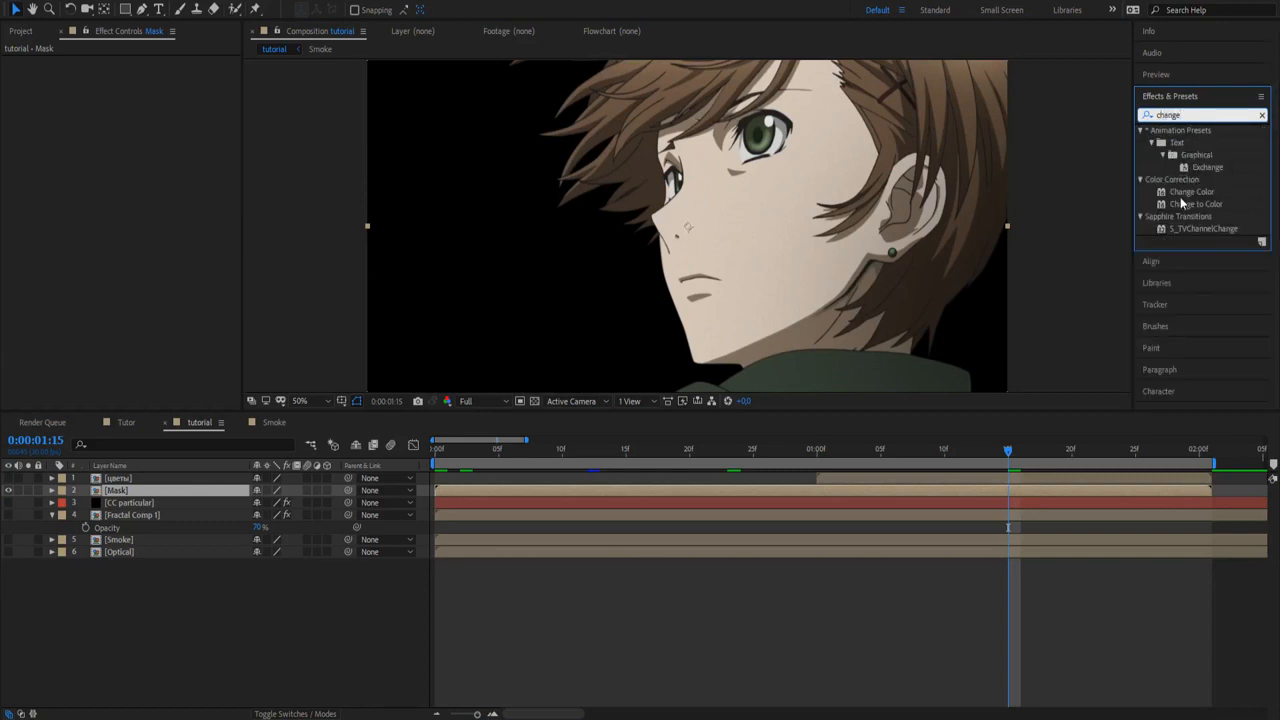
pyautogui.doubleClick(1183, 203)
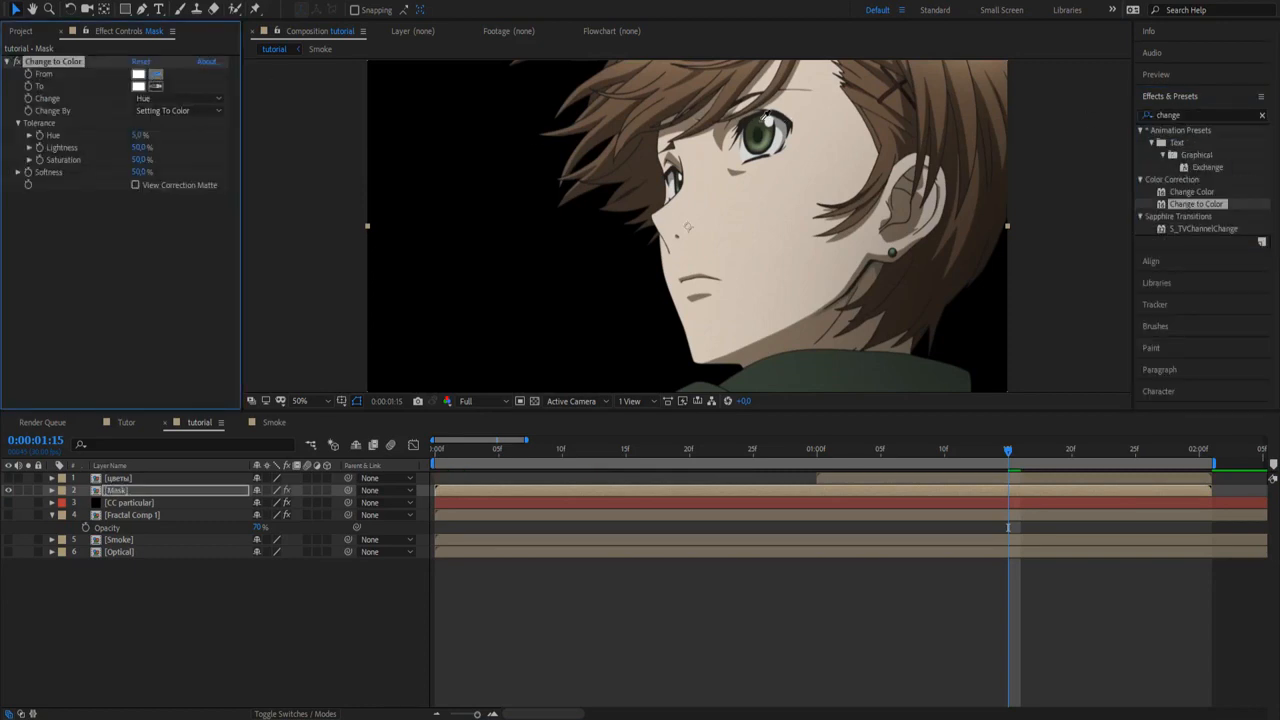
# Sample the character's iris as the Change to Color effect's From colour, set its Hue tolerance to 7%, and collapse the effect
pyautogui.click(762, 130)
pyautogui.write('7')
pyautogui.press('Return')
pyautogui.scroll(4, 838, 116)
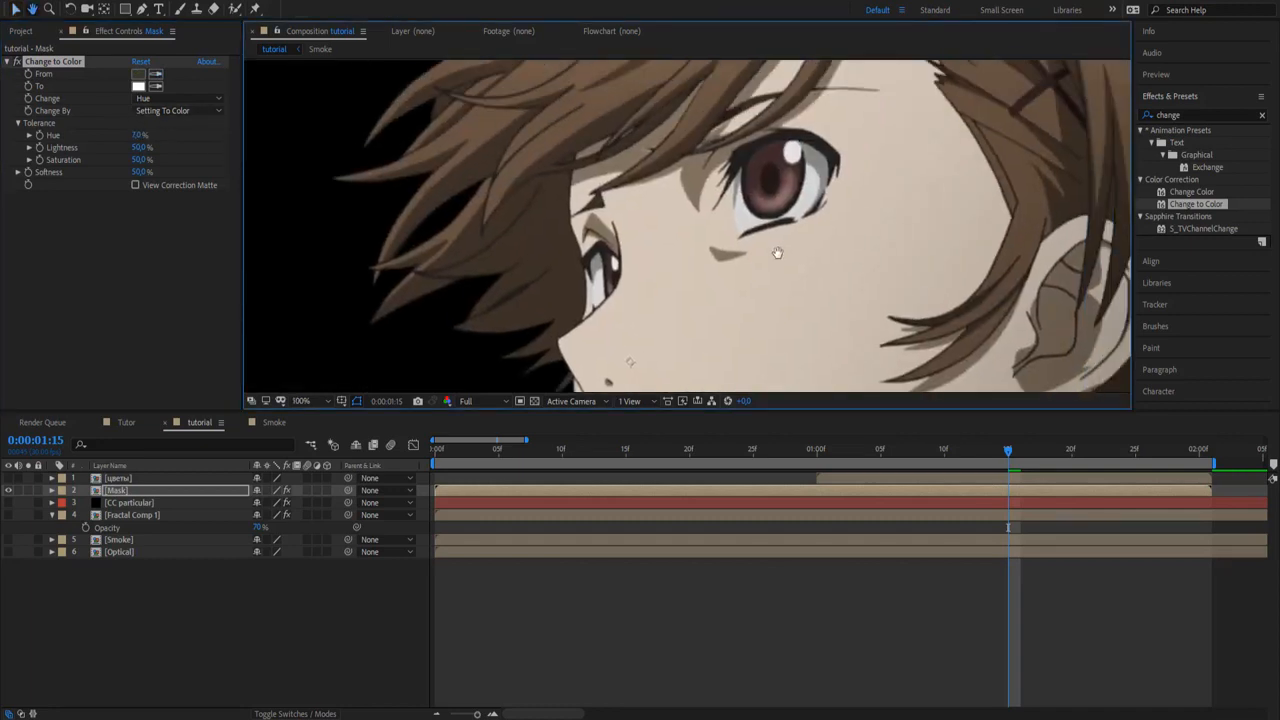
pyautogui.moveTo(139, 135); pyautogui.dragTo(141, 135)
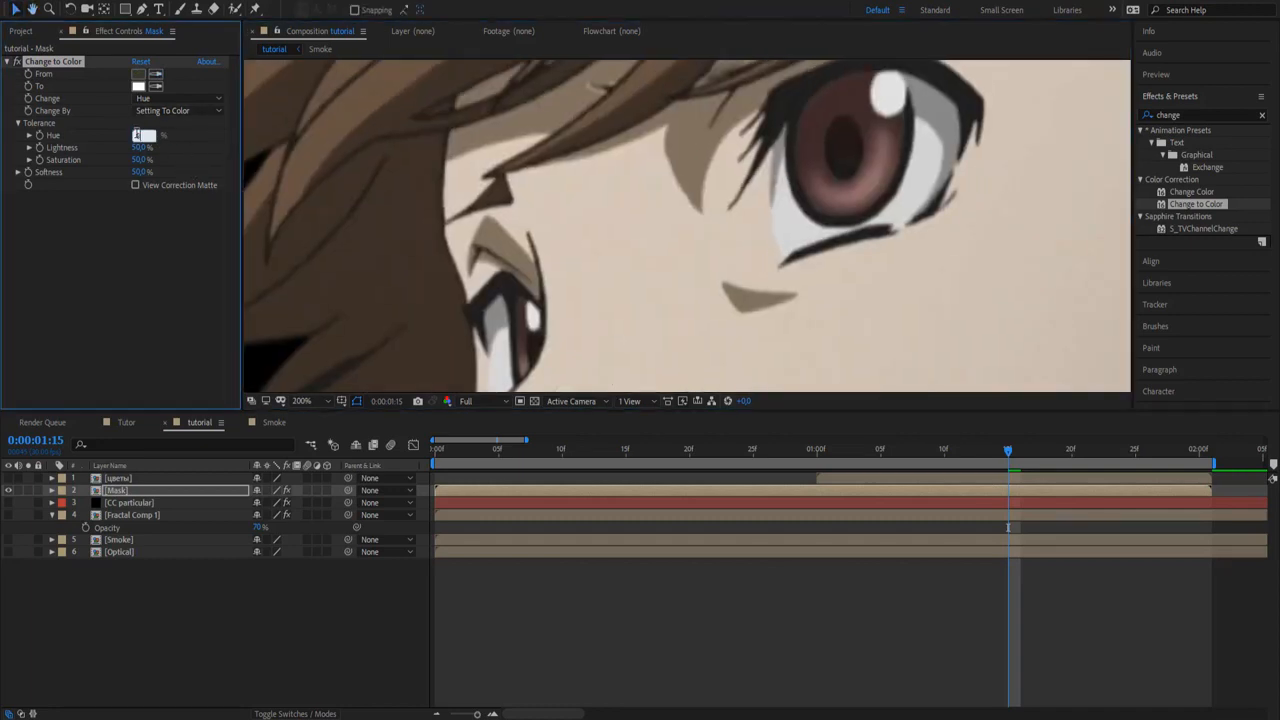
pyautogui.click(11, 62)
pyautogui.scroll(-4, 248, 208)
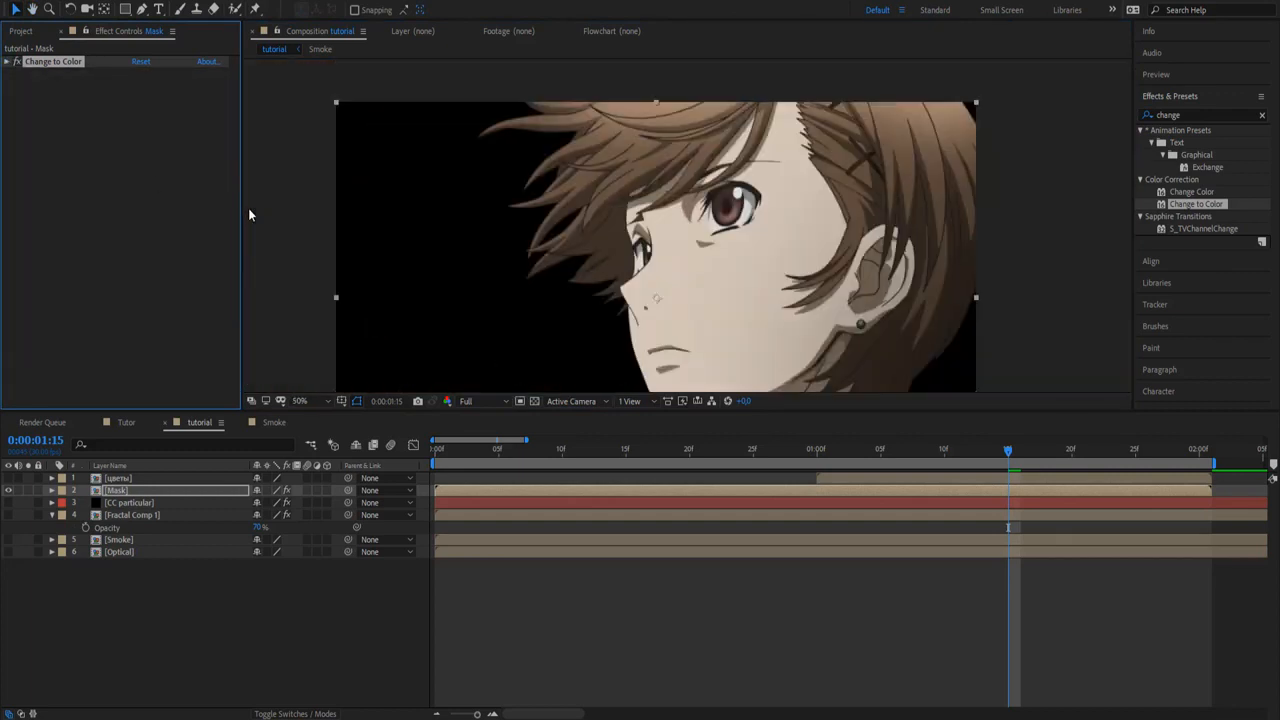
# Add an adjustment layer above Mask, apply the Looks effect, and build a look that turns the eyes red
pyautogui.hotkey('ctrl', 'y')
pyautogui.hotkey('ctrl', 'alt', 'y')
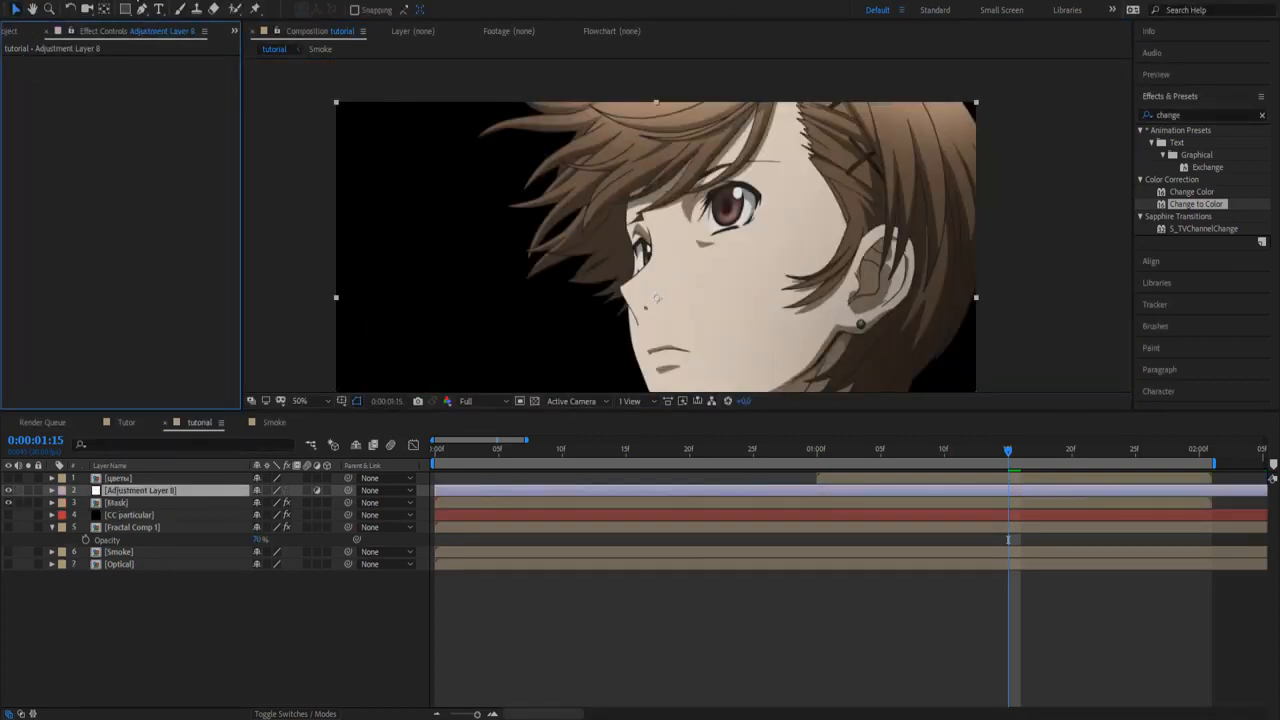
pyautogui.click(351, 300)
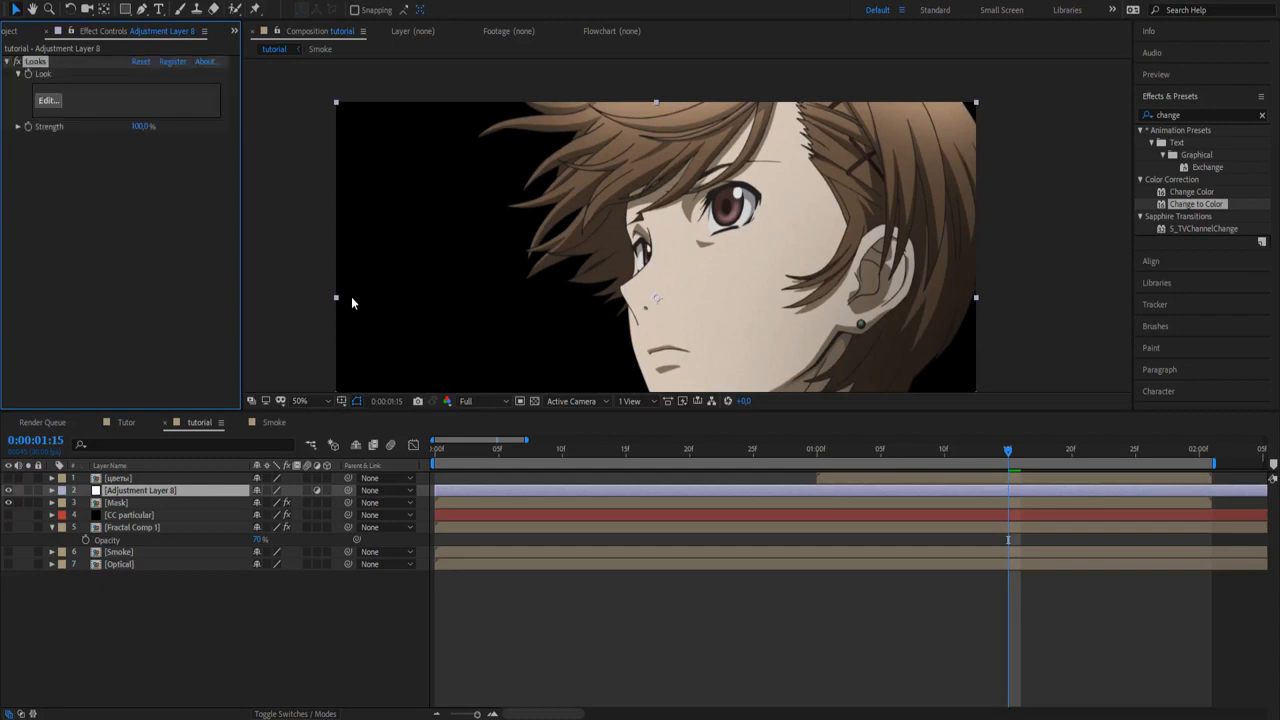
pyautogui.click(57, 103)
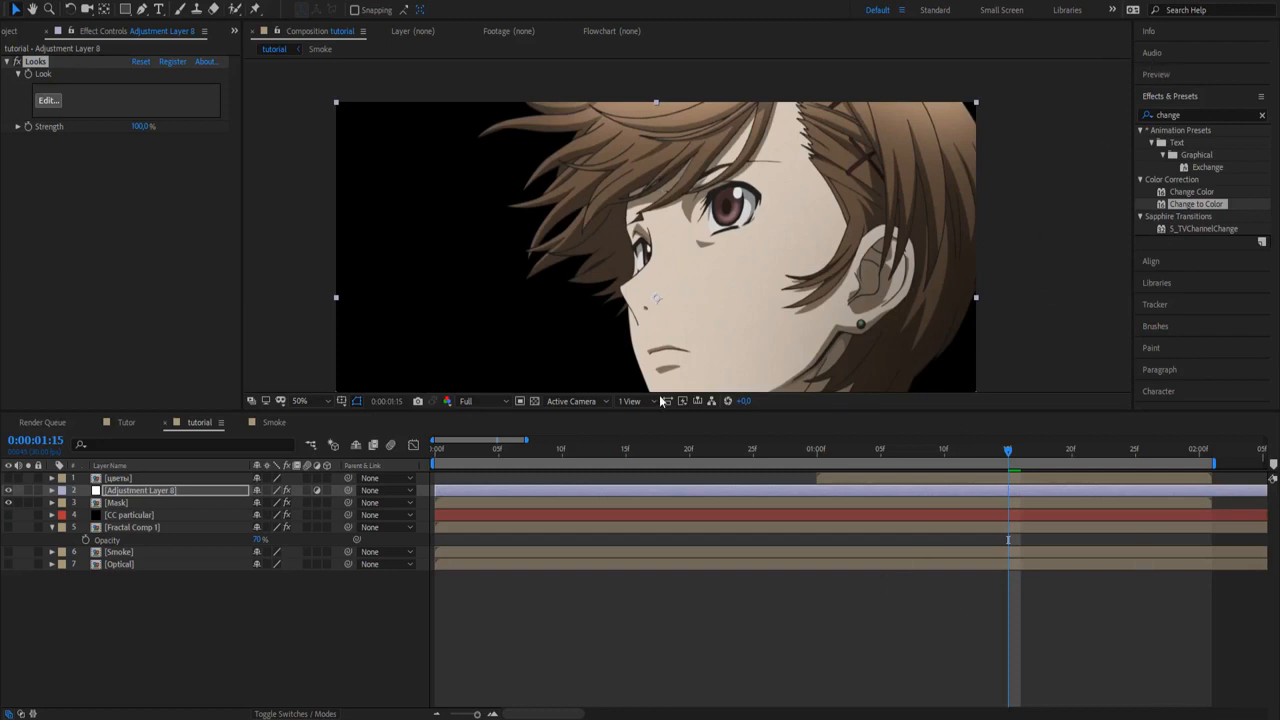
# Rename the new adjustment layer as red
pyautogui.click(104, 492)
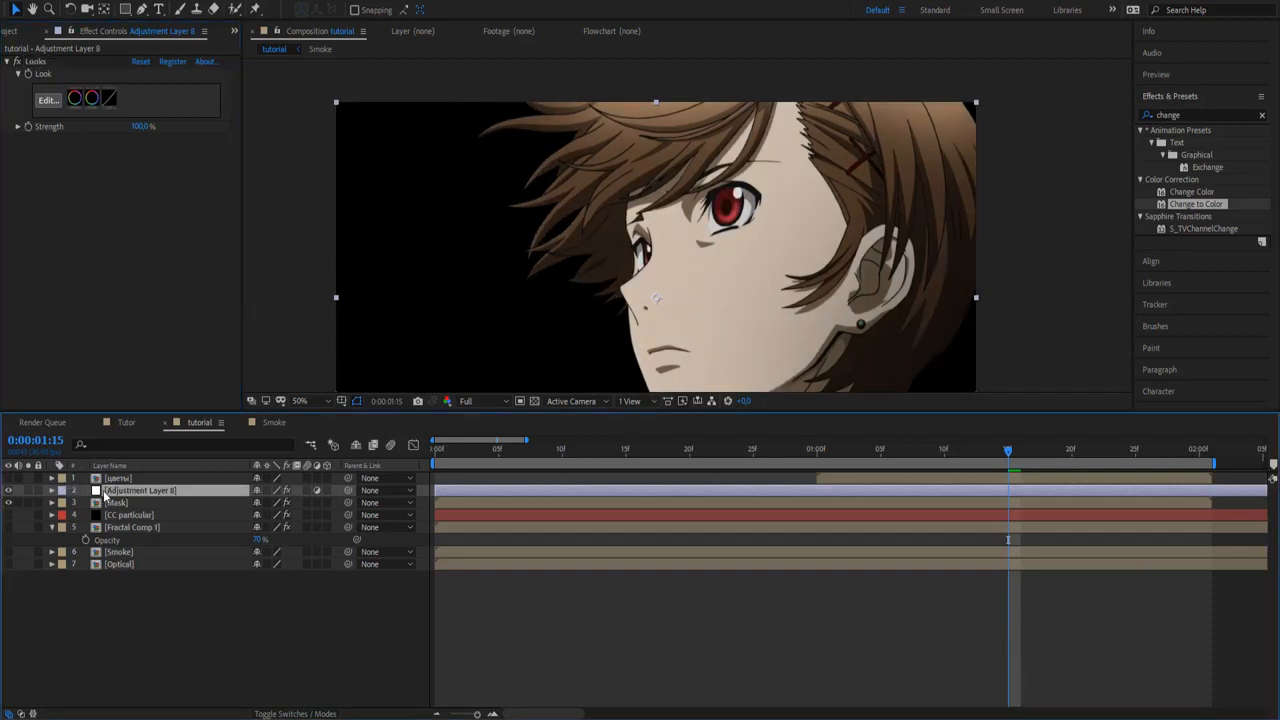
pyautogui.press('Return')
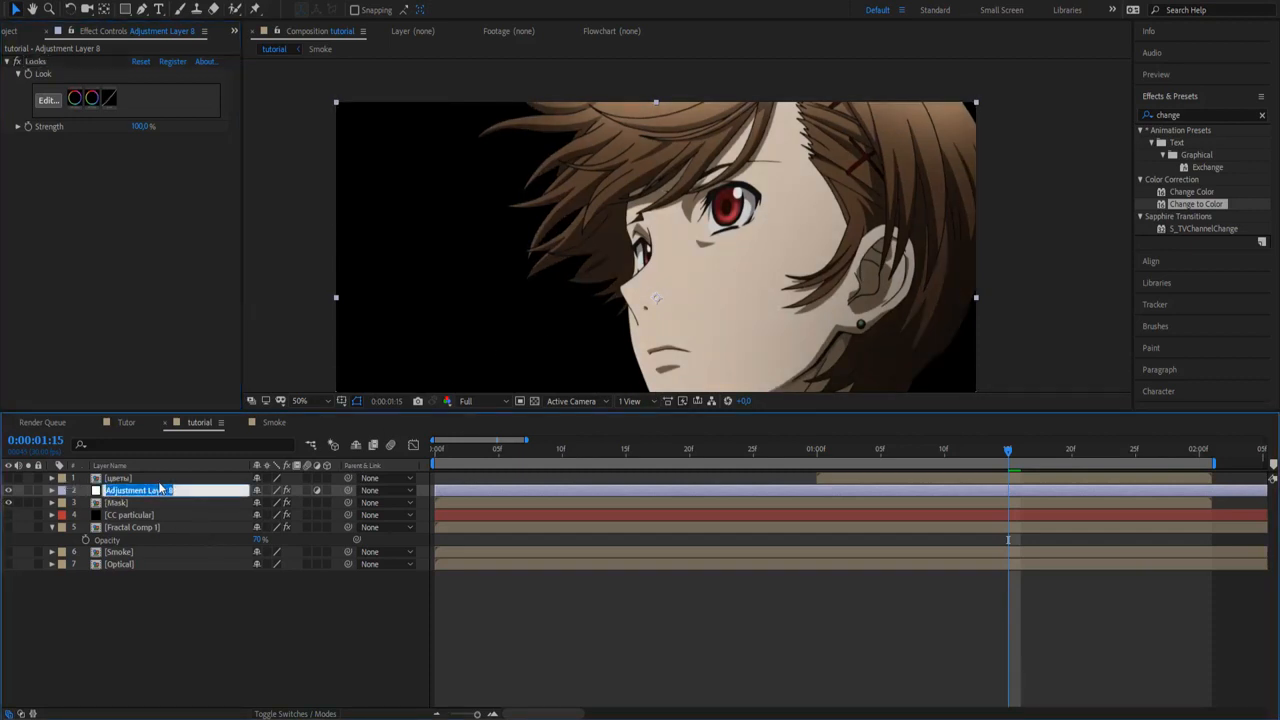
pyautogui.write('red')
pyautogui.press('Return')
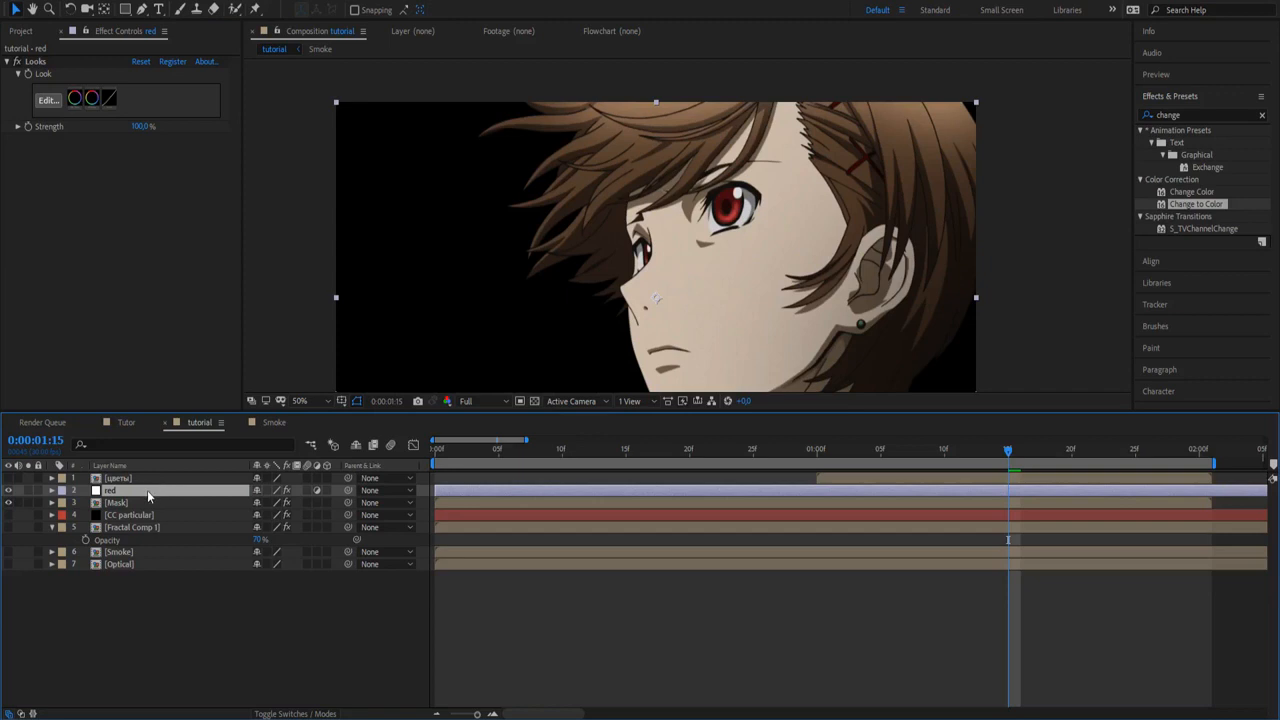
# Duplicate the red adjustment layer, rename the copy CC, and build a different colour-correction look in its Looks effect
pyautogui.hotkey('ctrl', 'd')
pyautogui.press('Return')
pyautogui.write('CC')
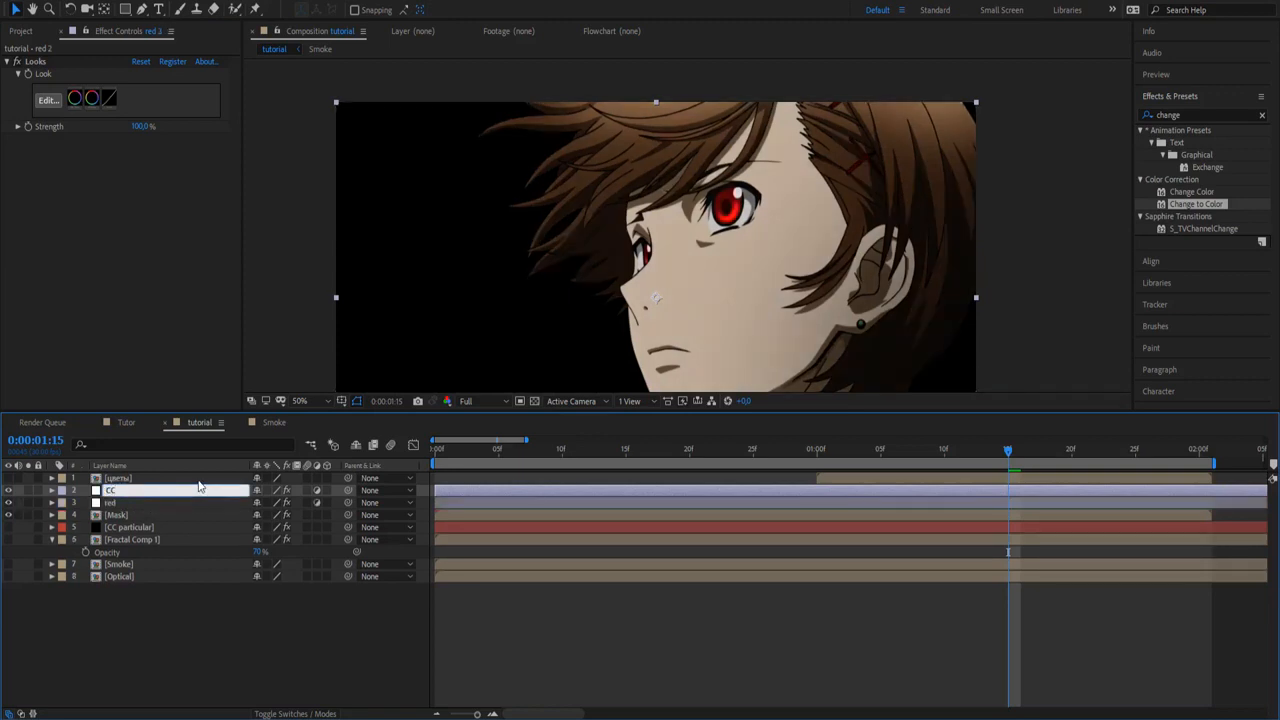
pyautogui.press('Return')
pyautogui.click(52, 104)
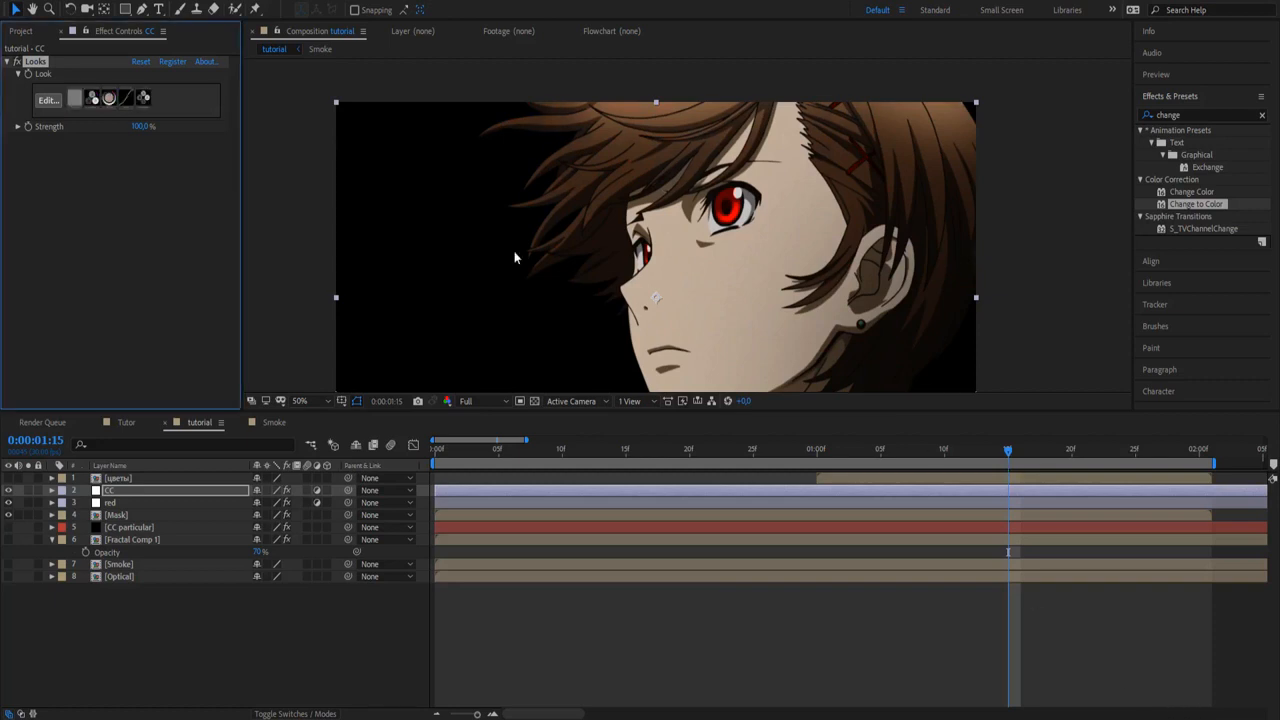
# Show the four background layers, move the цветы layer directly below red, and set the preview resolution to Quarter
pyautogui.click(130, 502)
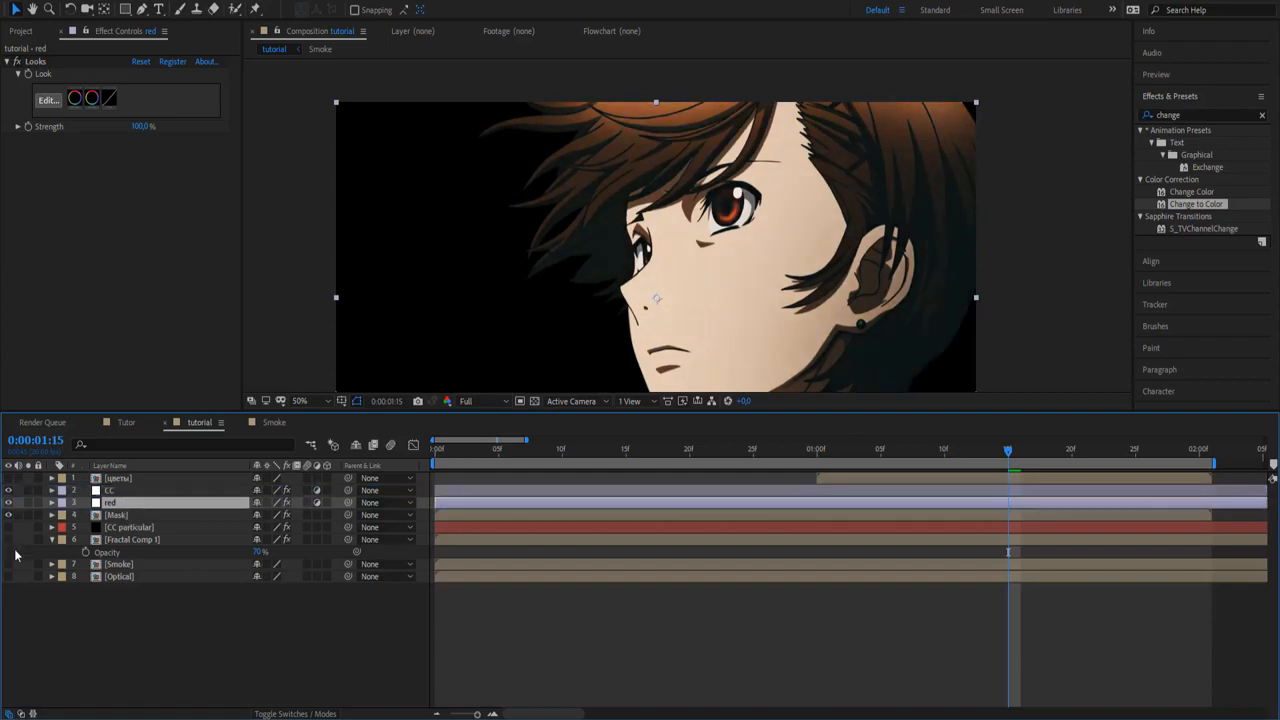
pyautogui.moveTo(9, 527); pyautogui.dragTo(9, 580)
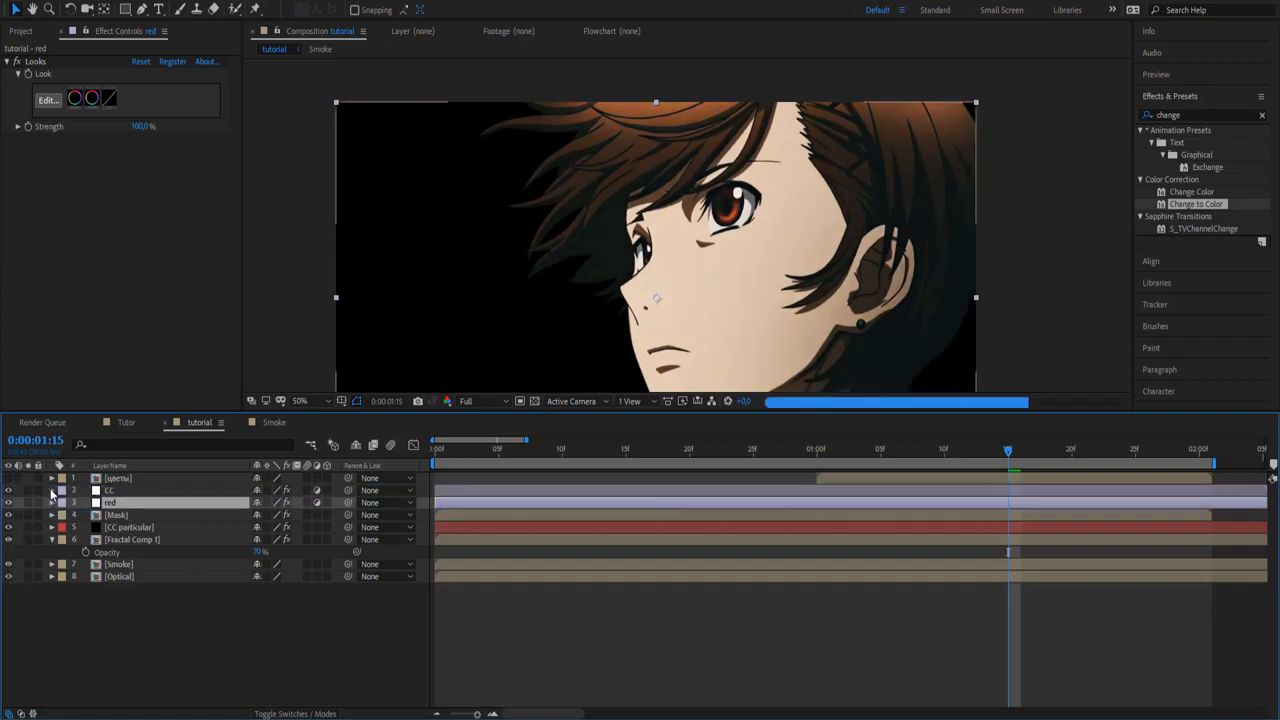
pyautogui.moveTo(112, 479); pyautogui.dragTo(120, 508)
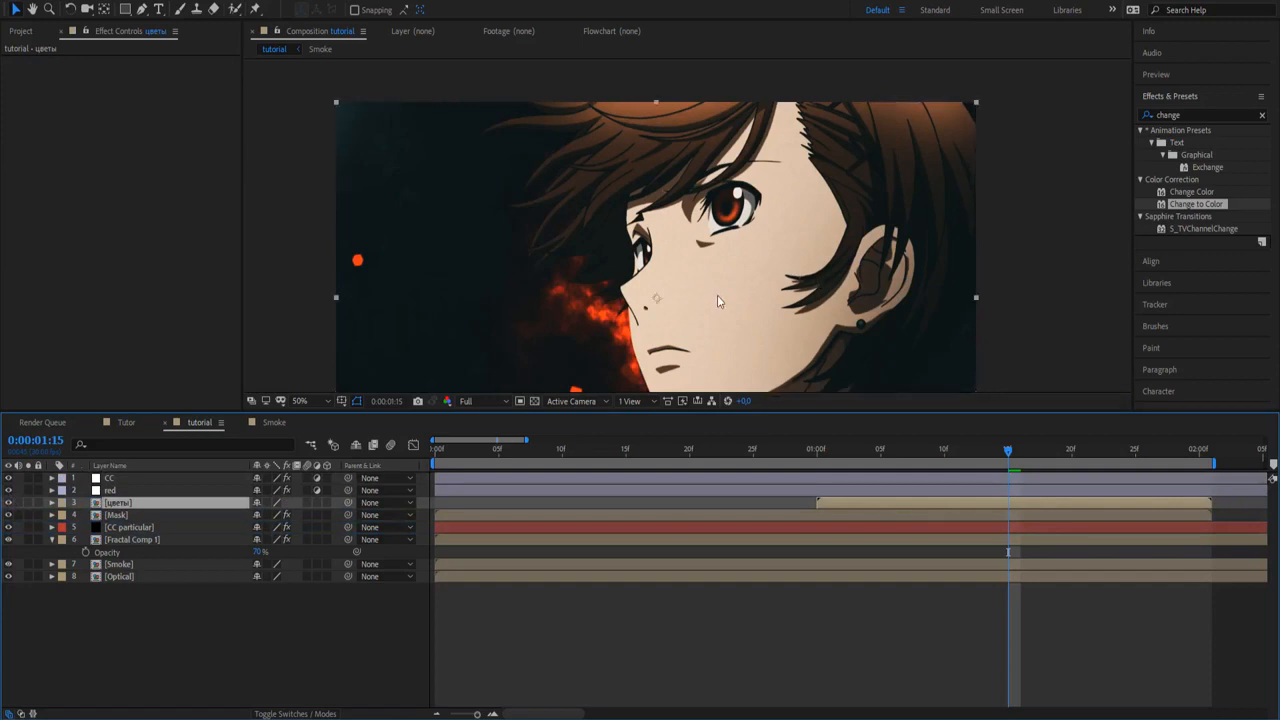
pyautogui.click(478, 401)
pyautogui.click(475, 480)
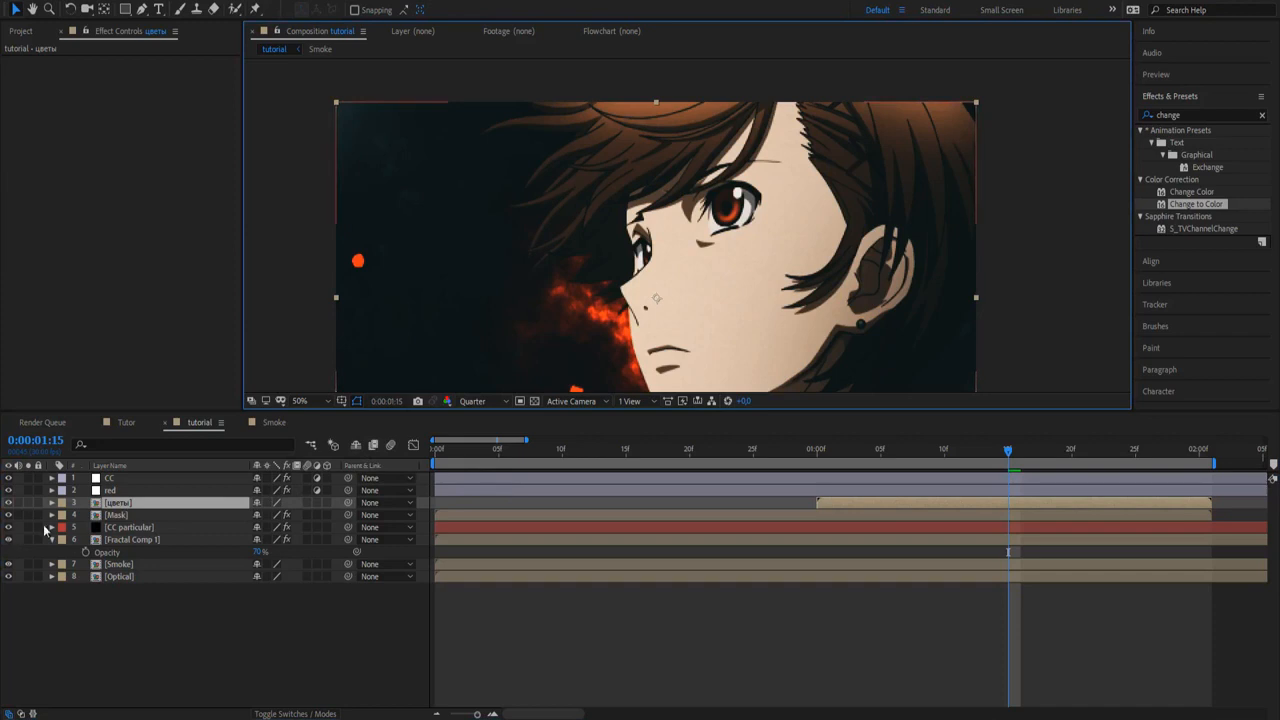
# Hide the CC, red and цветы layers, leaving Mask and the background layers shown, with Mask selected
pyautogui.click(112, 516)
pyautogui.moveTo(9, 528); pyautogui.dragTo(9, 577)
pyautogui.moveTo(9, 503); pyautogui.dragTo(9, 479)
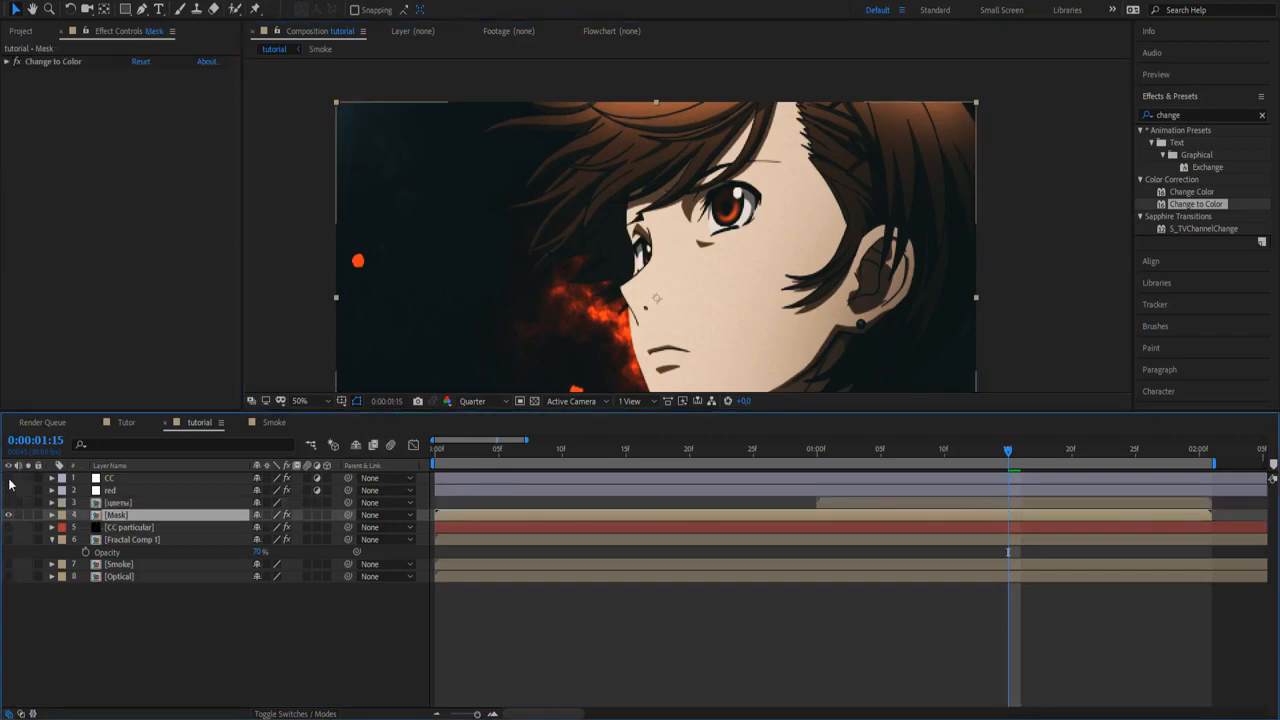
pyautogui.keyDown('alt'); pyautogui.click(8, 514); pyautogui.keyUp('alt')
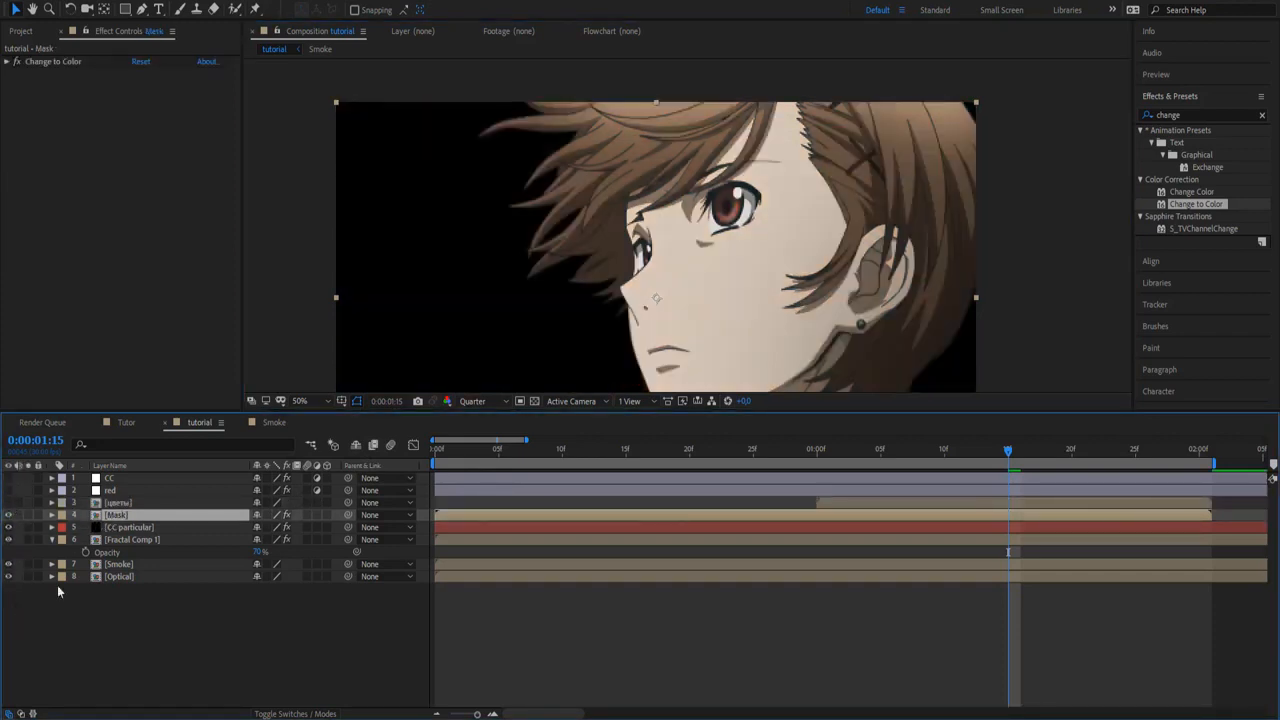
# Duplicate the Mask layer and shift the lower copy sideways to an X position of 917
pyautogui.hotkey('ctrl', 'd')
pyautogui.click(136, 528)
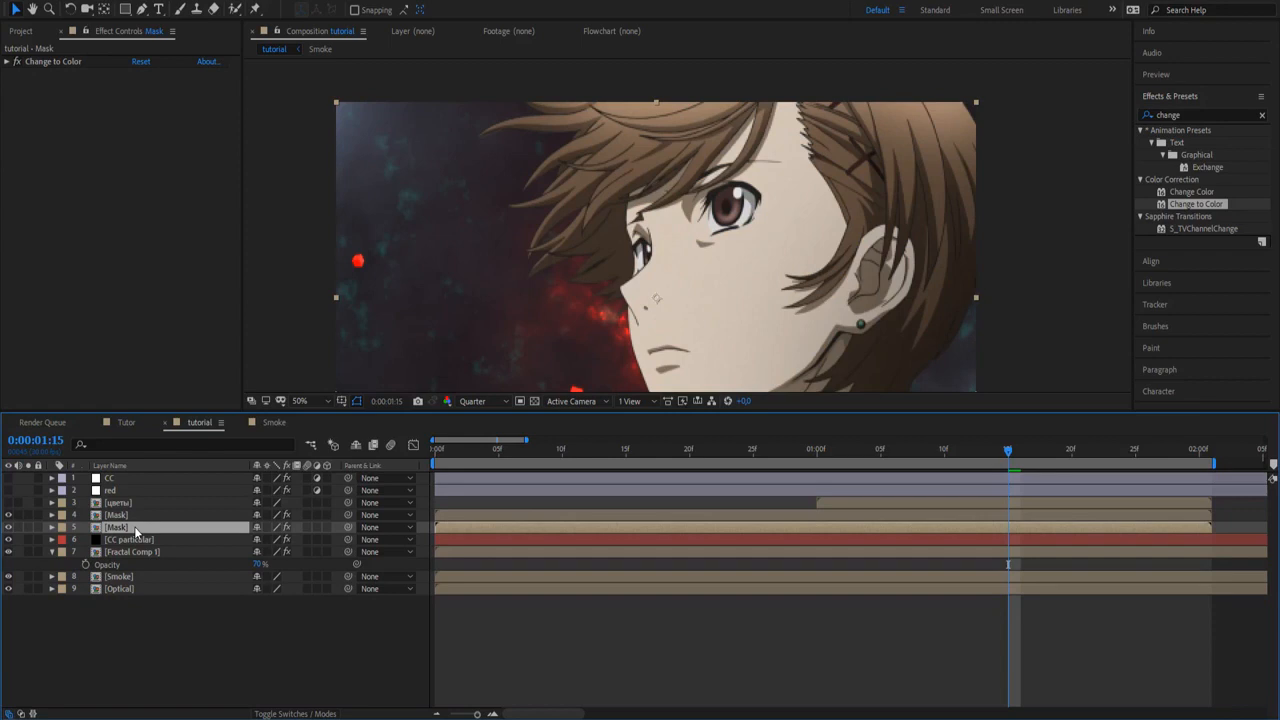
pyautogui.press('p')
pyautogui.moveTo(257, 539); pyautogui.dragTo(229, 537)
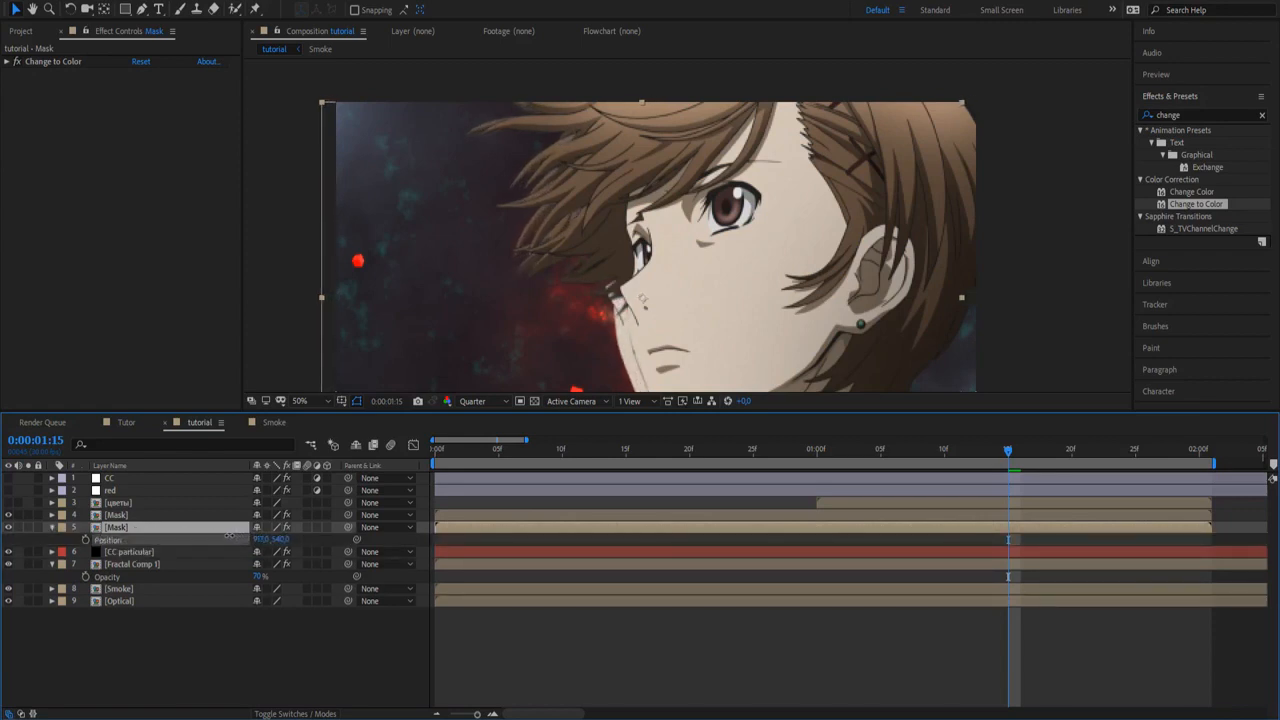
# Set the lower Mask copy's opacity to 60%
pyautogui.press('t')
pyautogui.click(259, 540)
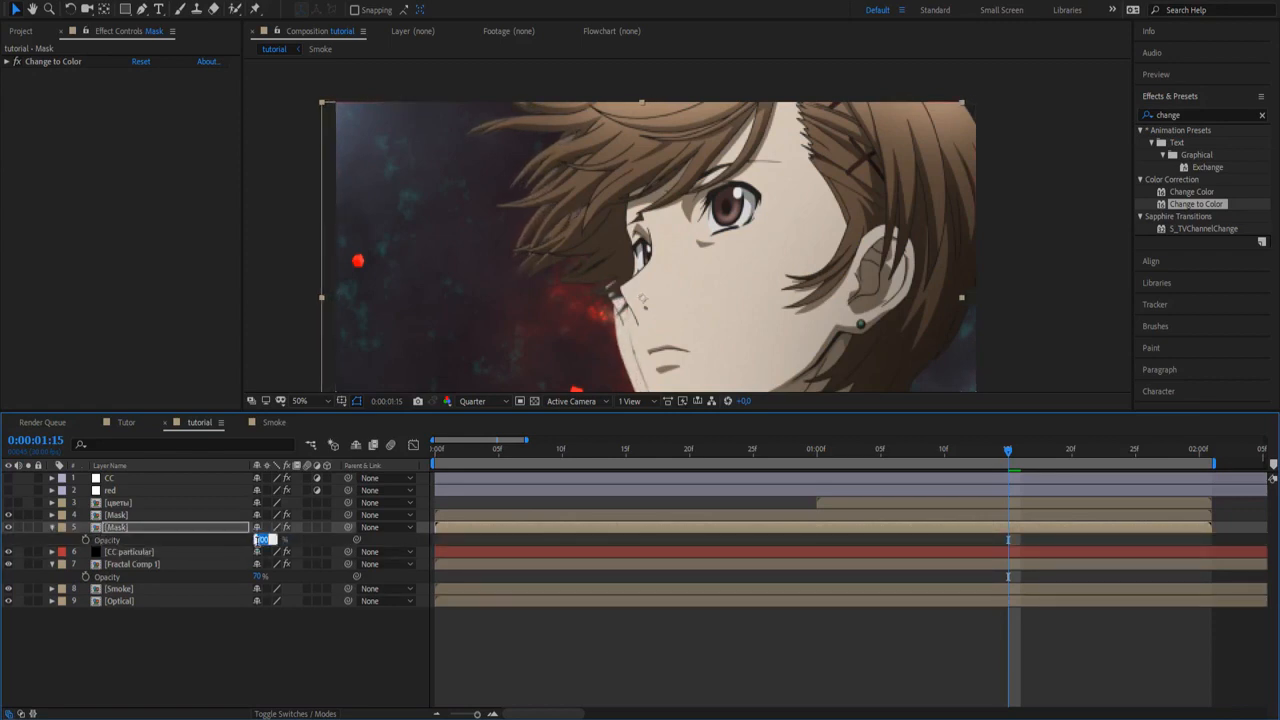
pyautogui.write('60')
pyautogui.press('Return')
# Find the Fill effect and apply it to the lower Mask copy
pyautogui.click(1190, 116)
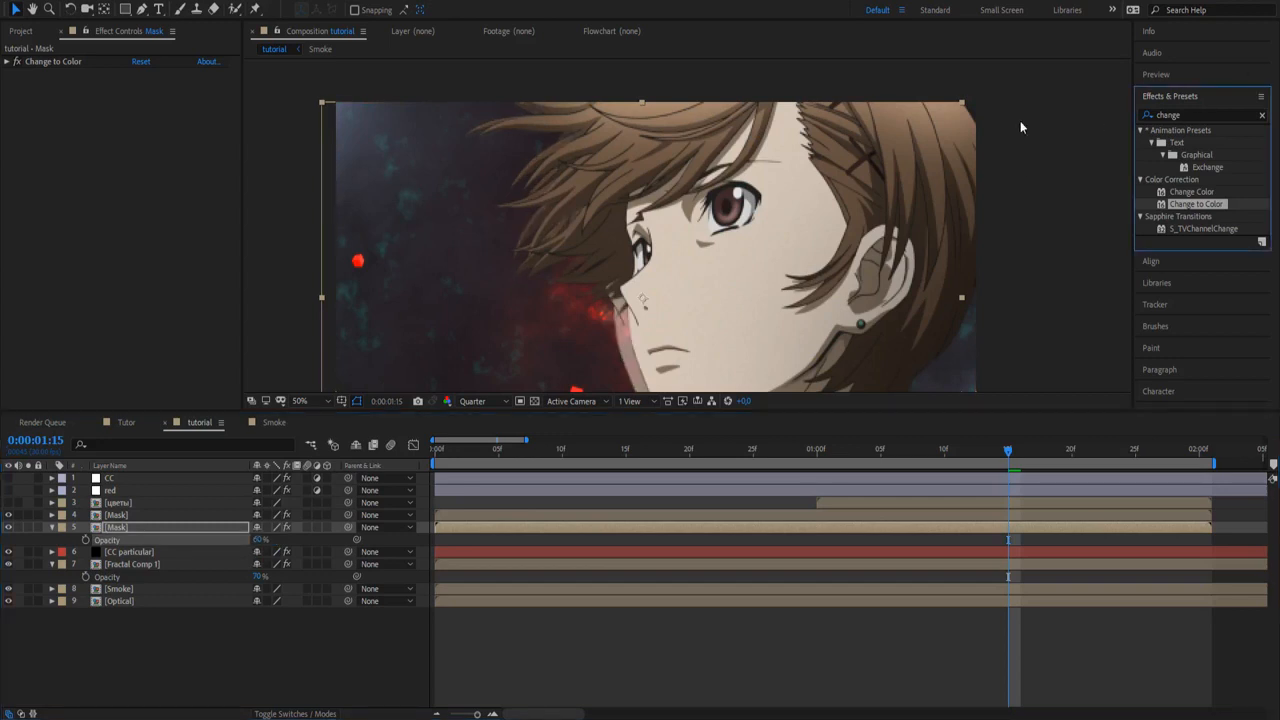
pyautogui.click(1186, 115)
pyautogui.write('fl')
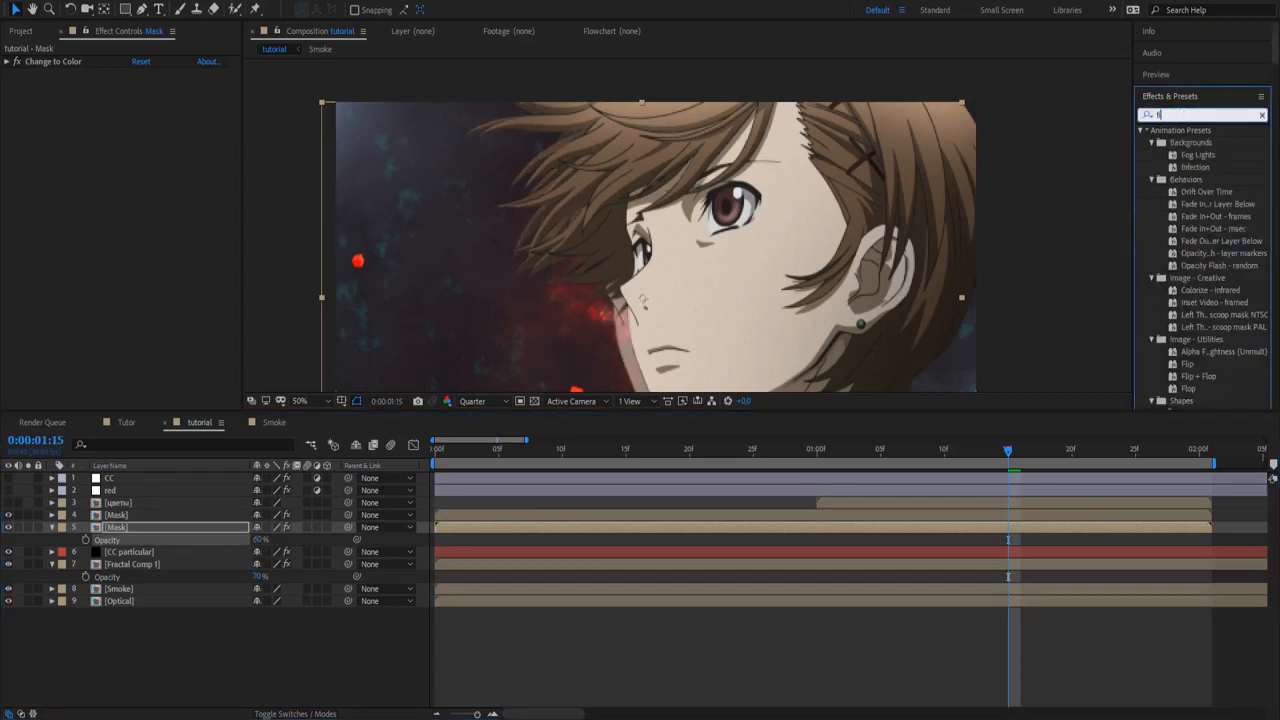
pyautogui.write('ll')
pyautogui.doubleClick(1173, 203)
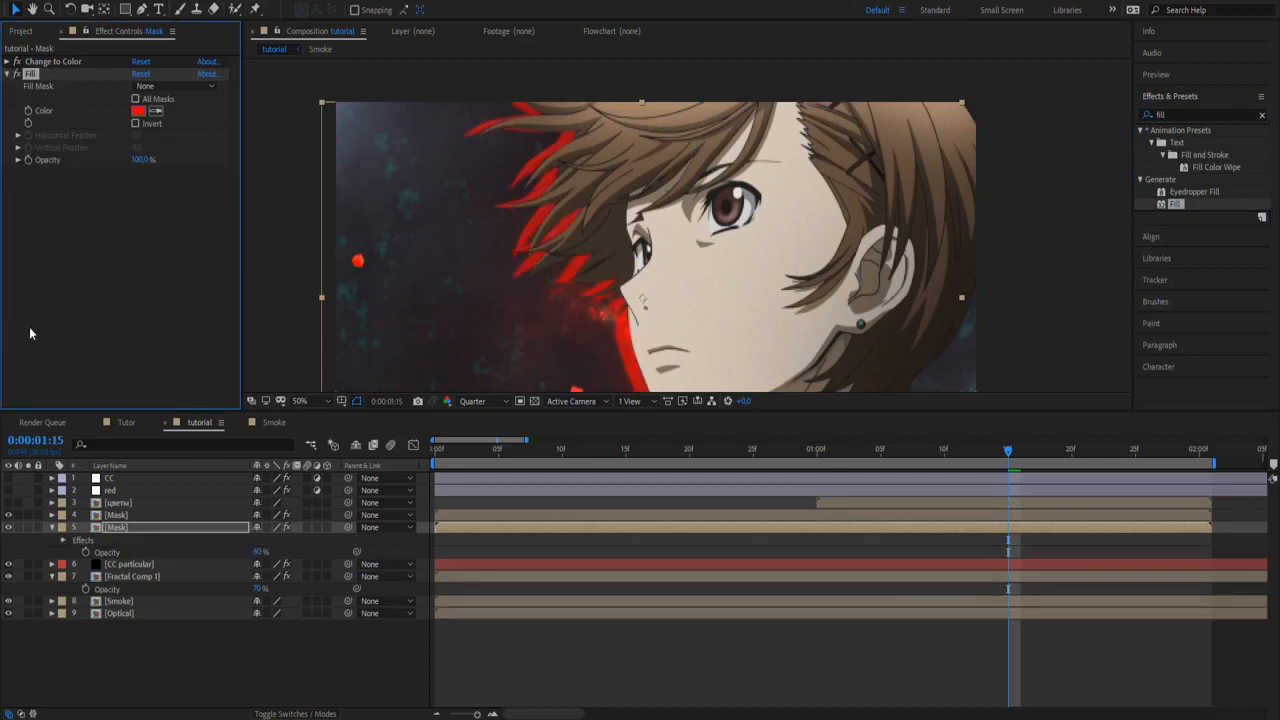
# Change the Fill effect's colour on the lower Mask copy to light grey
pyautogui.click(138, 110)
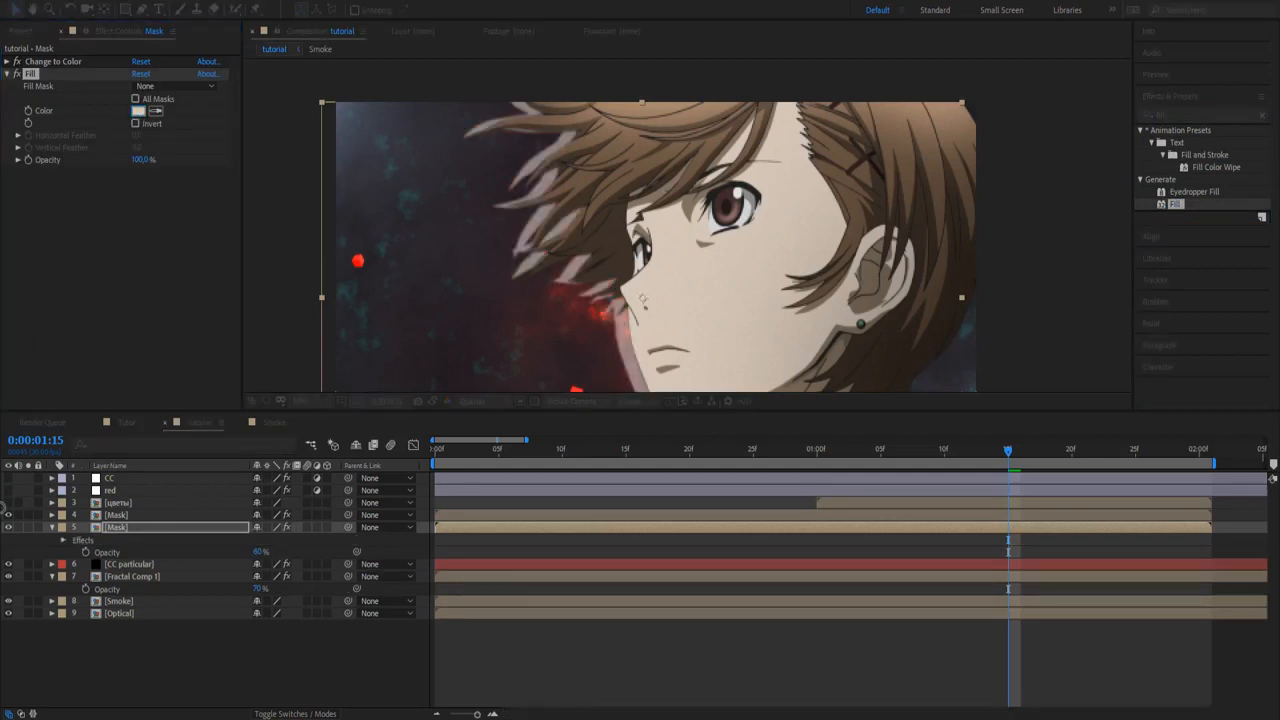
pyautogui.click(410, 475)
pyautogui.click(472, 506)
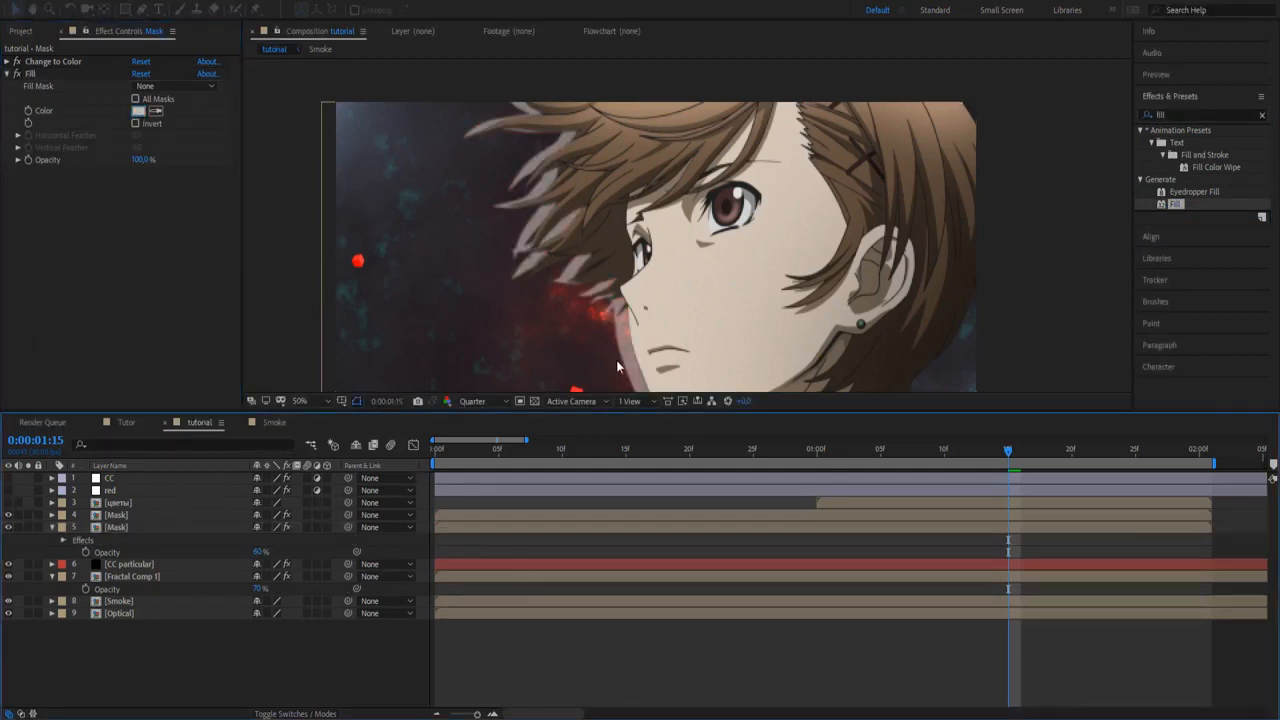
# Set the lower Mask copy's X position to 925 and deselect the layer
pyautogui.moveTo(648, 287); pyautogui.dragTo(646, 207)
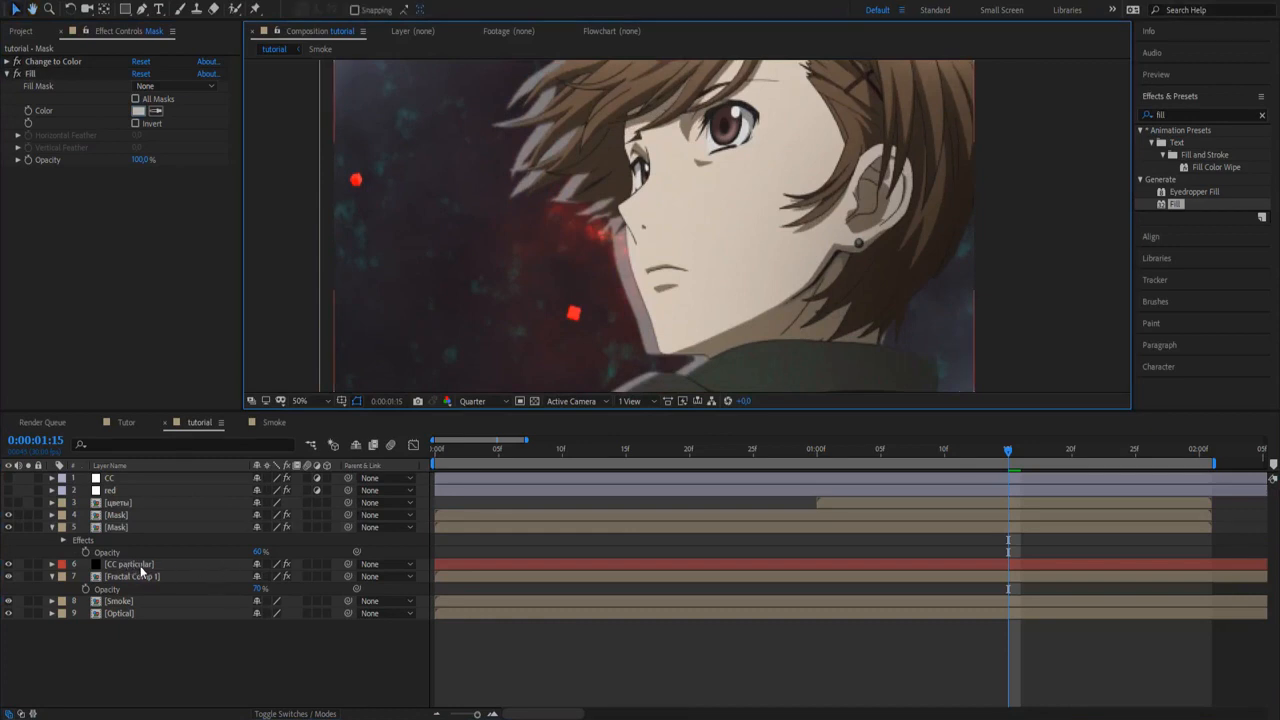
pyautogui.click(130, 530)
pyautogui.press('p')
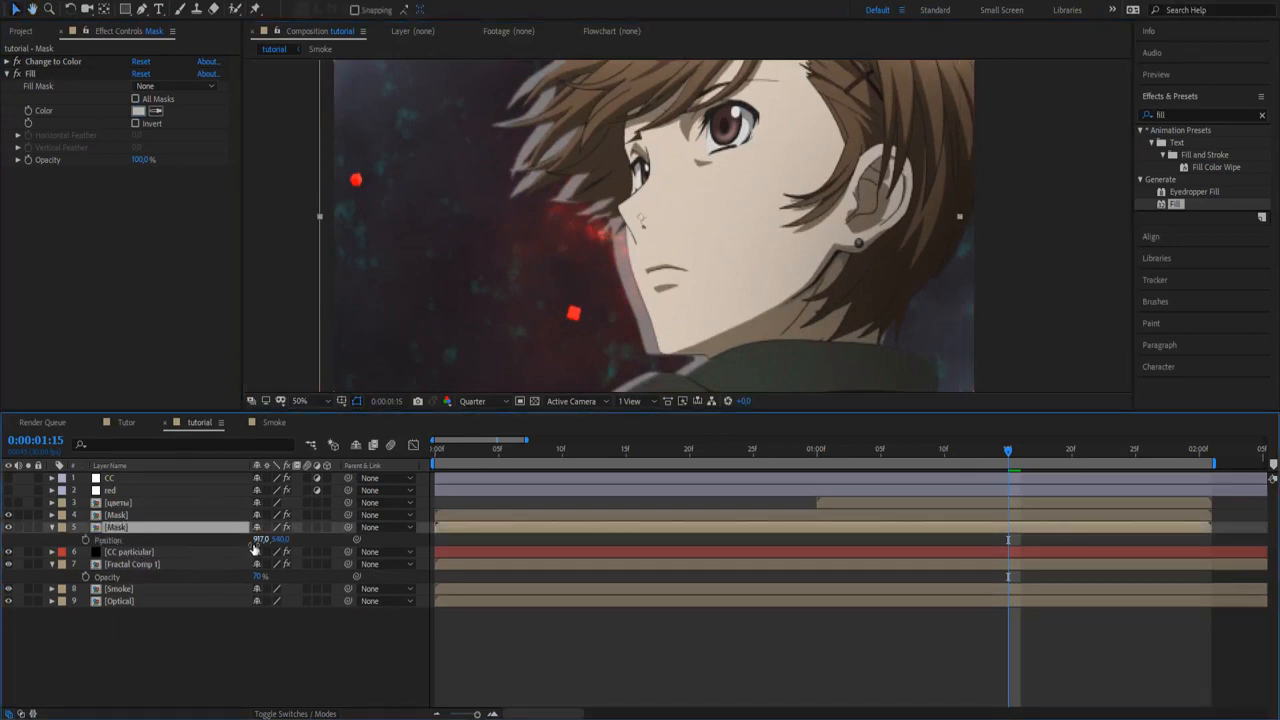
pyautogui.click(263, 539)
pyautogui.write('925')
pyautogui.press('Return')
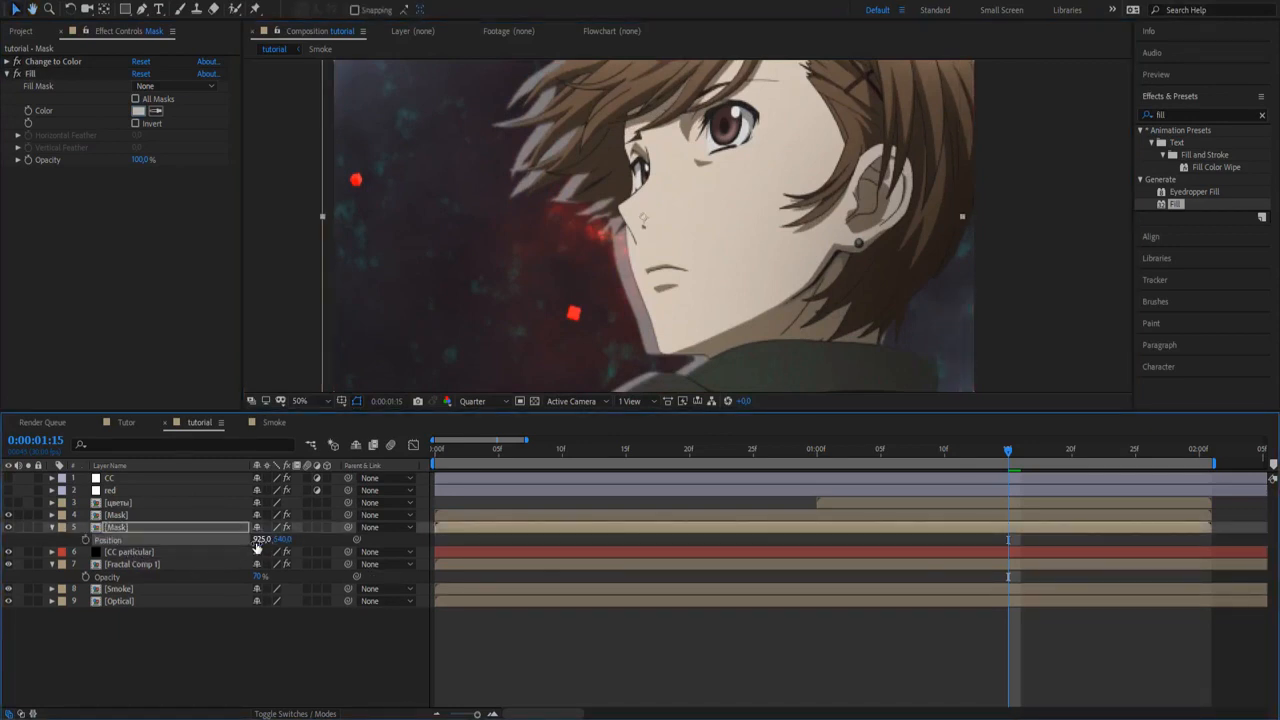
pyautogui.click(630, 628)
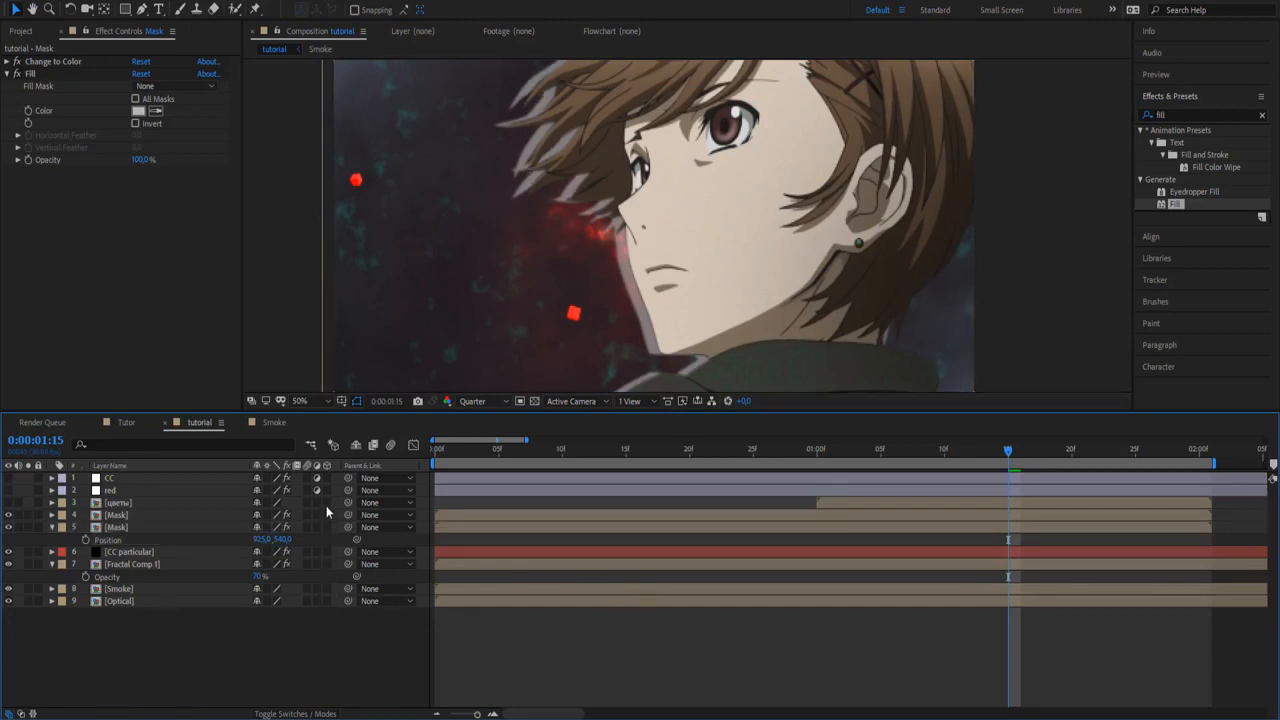
# Make the цветы layer, both Mask layers and the background layers below them 3D, and collapse Fractal Comp 1's properties
pyautogui.moveTo(326, 503); pyautogui.dragTo(326, 527)
pyautogui.moveTo(326, 613); pyautogui.dragTo(326, 625)
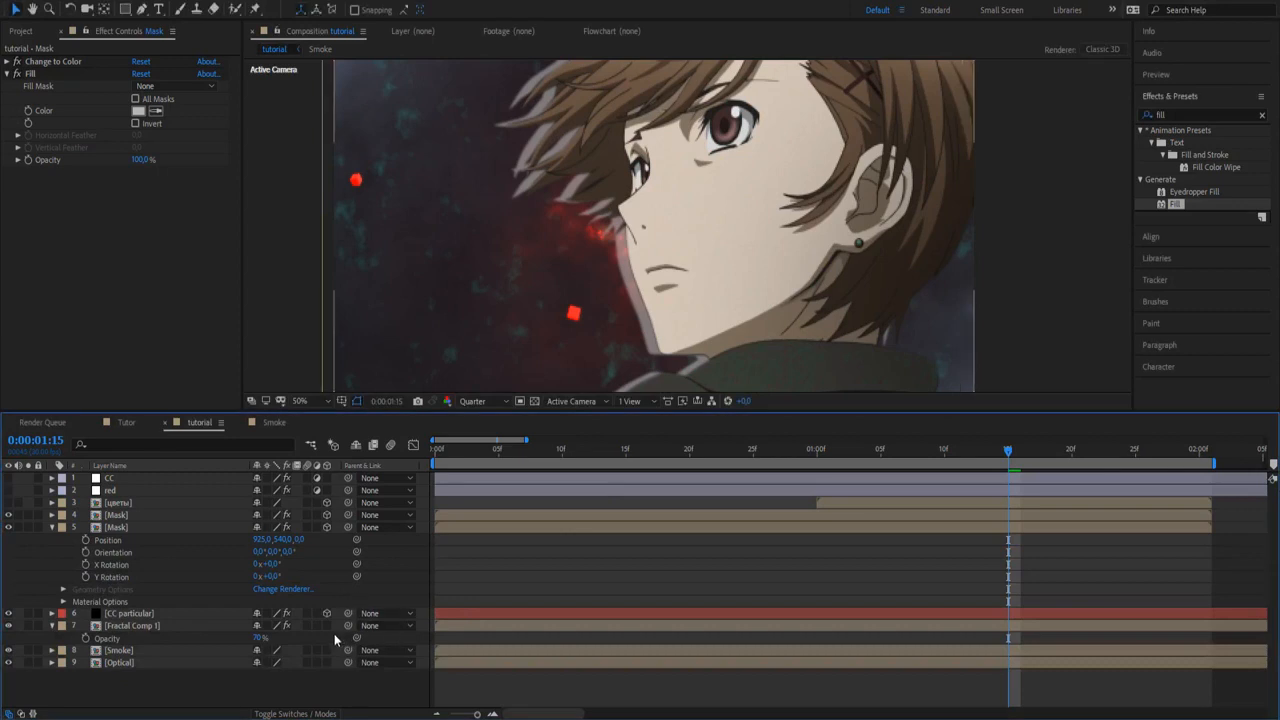
pyautogui.click(51, 626)
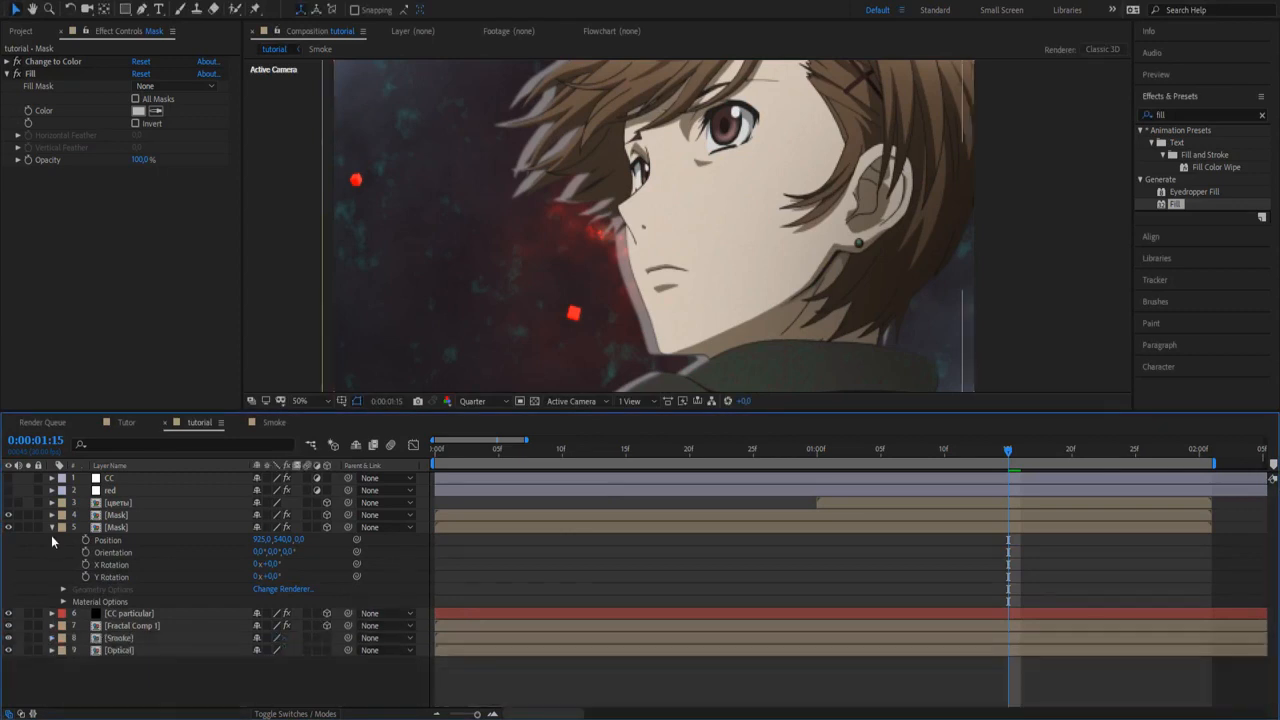
# Collapse the lower Mask copy's properties, and make Smoke and Optical 3D with motion blur enabled on layers 3 to 9
pyautogui.click(51, 528)
pyautogui.click(307, 576)
pyautogui.moveTo(326, 565); pyautogui.dragTo(306, 505)
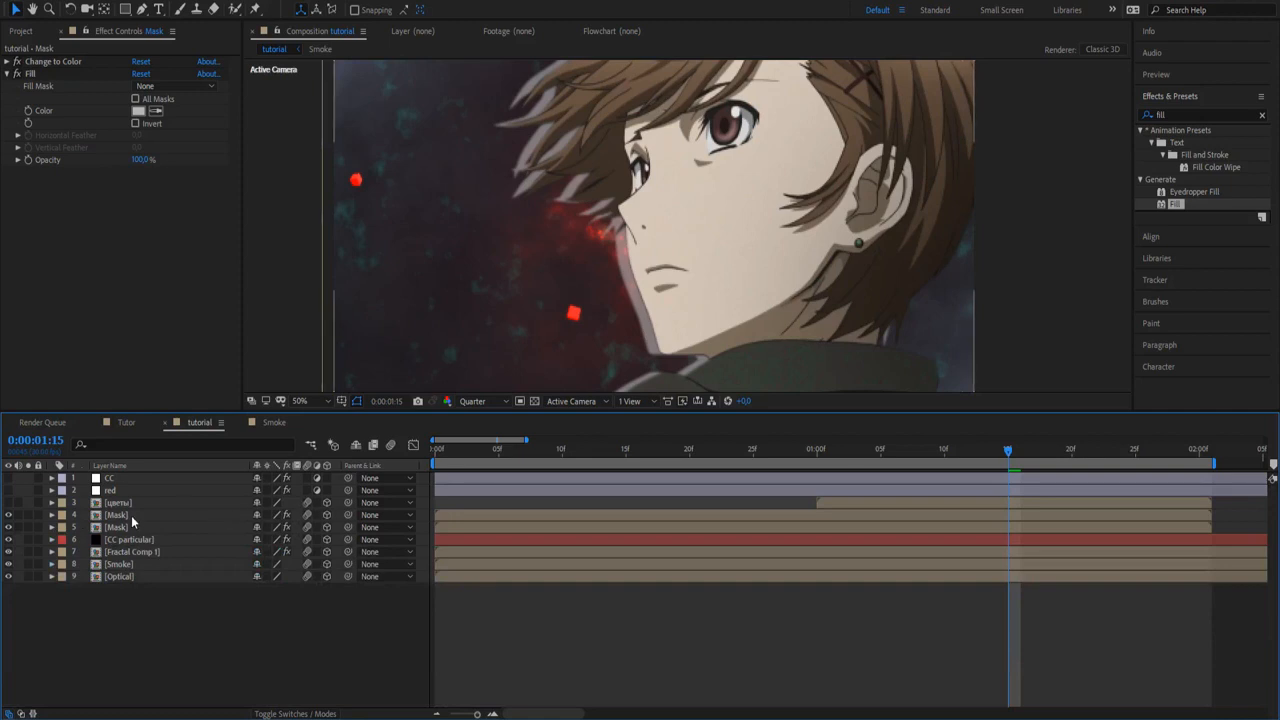
# Set the Scale of the цветы layer and both Mask layers to 110%, hide the property rows and deselect the layers
pyautogui.click(131, 526)
pyautogui.keyDown('ctrl'); pyautogui.click(131, 516); pyautogui.keyUp('ctrl')
pyautogui.keyDown('ctrl'); pyautogui.click(131, 504); pyautogui.keyUp('ctrl')
pyautogui.press('s')
pyautogui.click(273, 540)
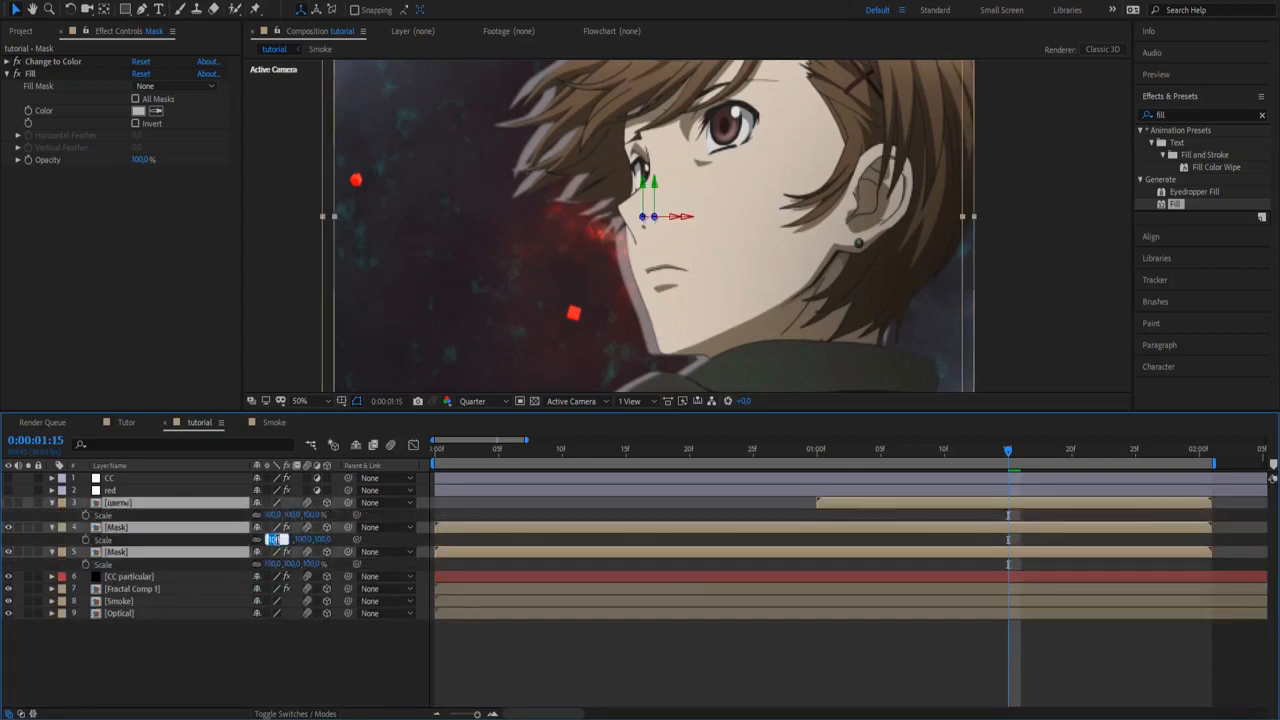
pyautogui.write('110')
pyautogui.press('Return')
pyautogui.press('s')
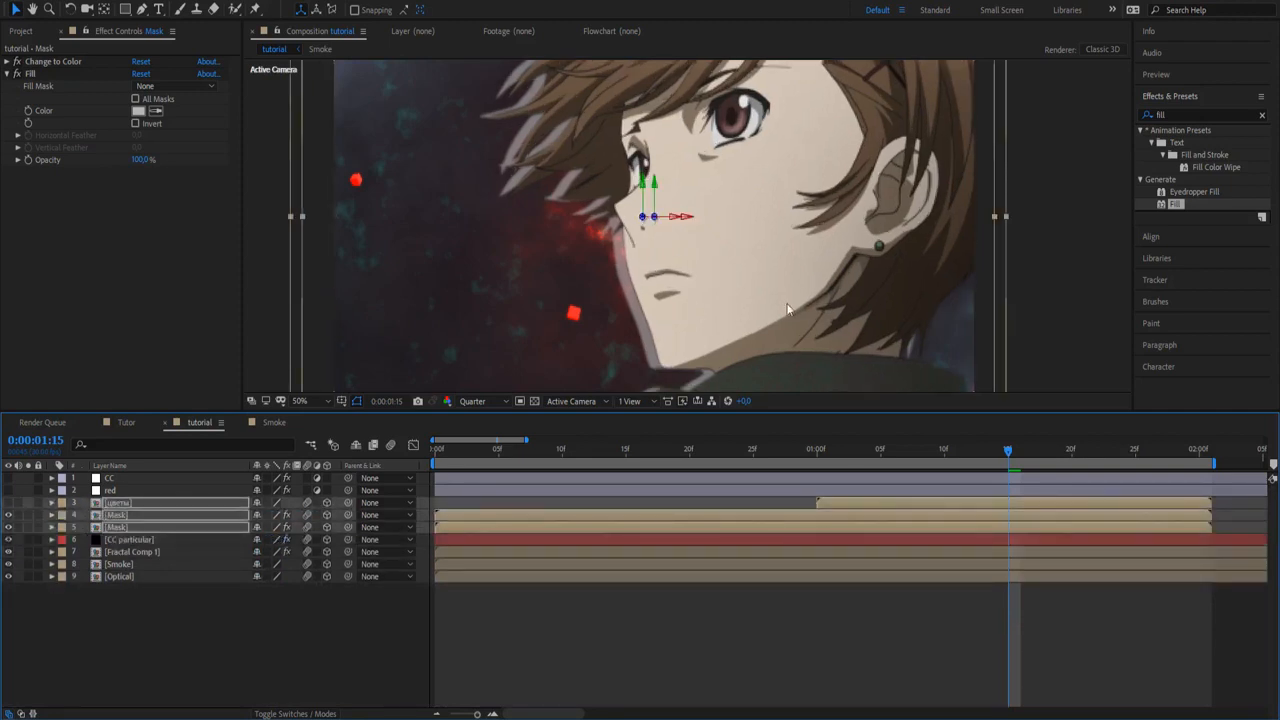
pyautogui.scroll(-2, 807, 277)
pyautogui.click(298, 649)
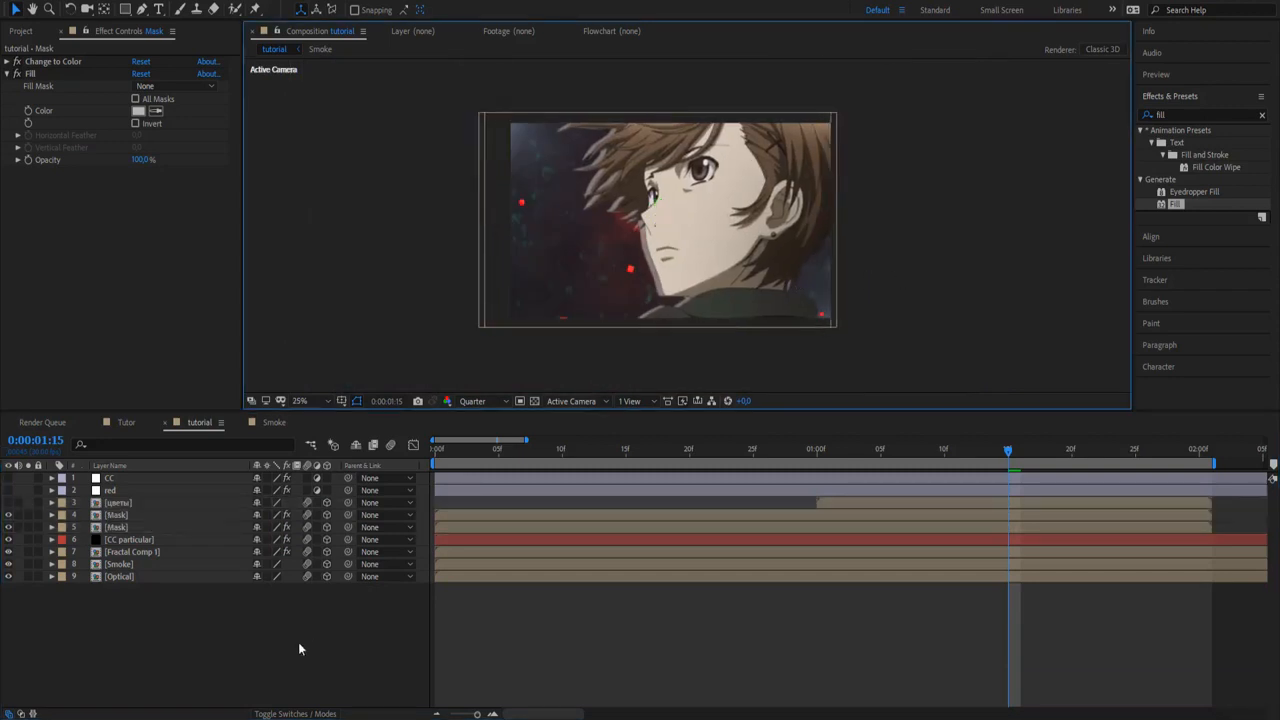
# Keyframe Position and Scale of Fractal Comp 1, Smoke and Optical at the first frame, with Scale at 158%
pyautogui.click(128, 553)
pyautogui.keyDown('shift'); pyautogui.click(126, 575); pyautogui.keyUp('shift')
pyautogui.press('s')
pyautogui.hotkey('shift', 'p')
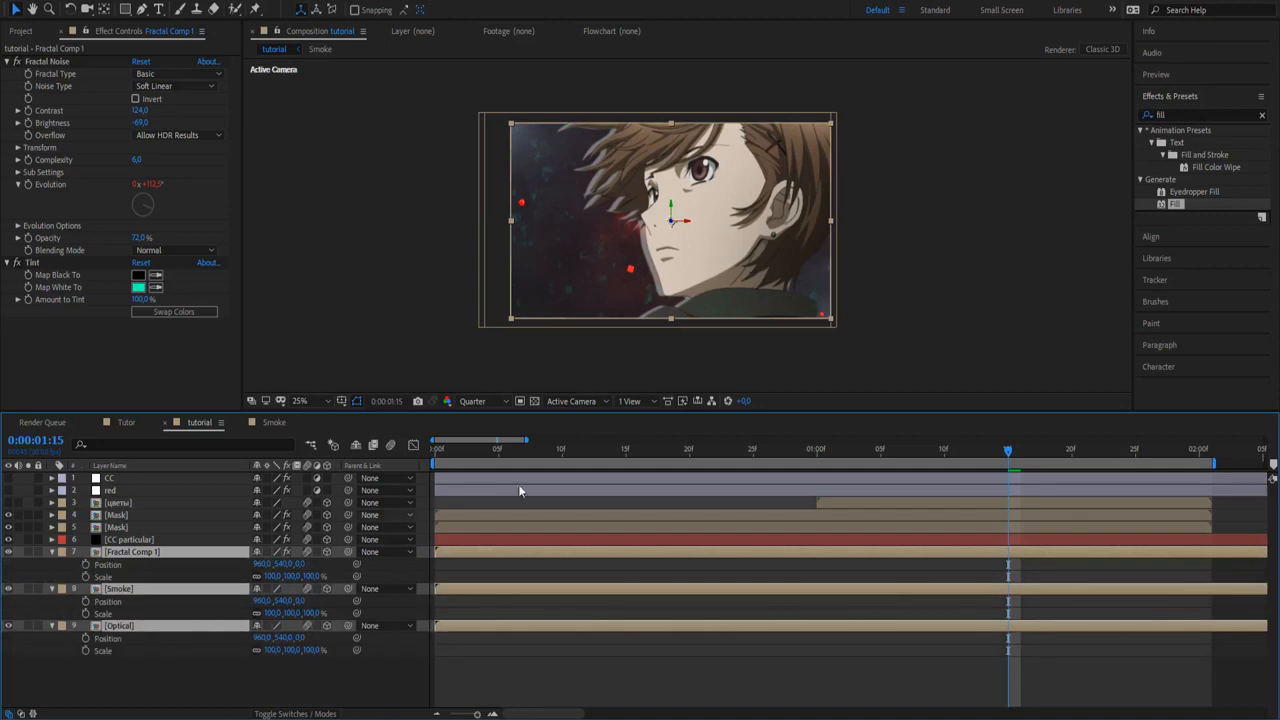
pyautogui.press('Home')
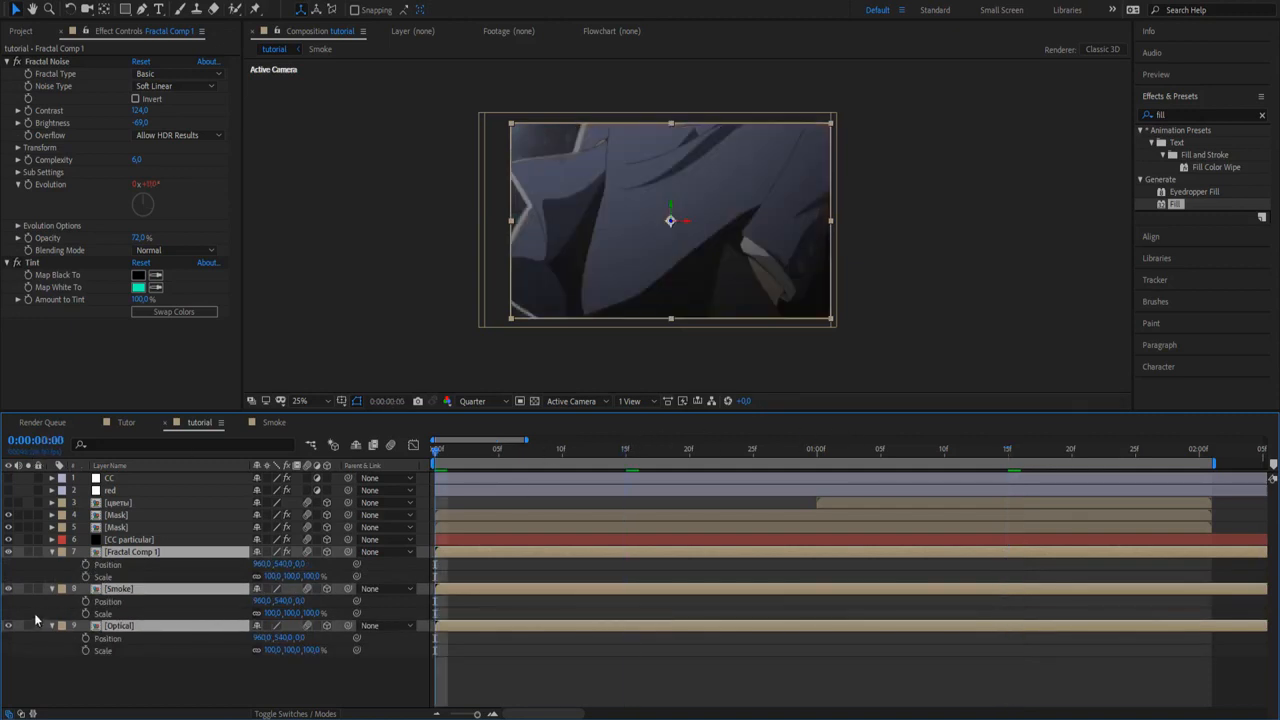
pyautogui.click(86, 614)
pyautogui.click(86, 602)
pyautogui.moveTo(278, 654); pyautogui.dragTo(316, 654)
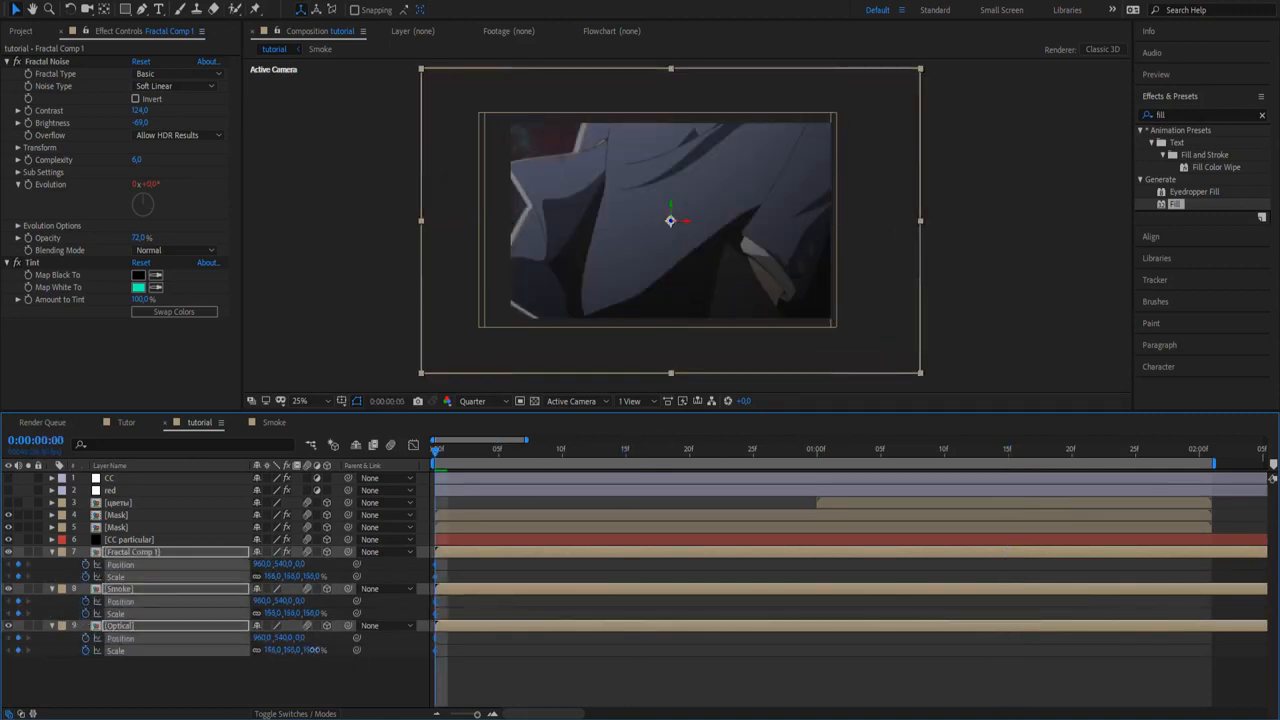
# At 0:00:01:28, set the Position of Fractal Comp 1, Smoke and Optical to 547, 532, 0 and their Scale to 147%
pyautogui.moveTo(816, 454); pyautogui.dragTo(1173, 456)
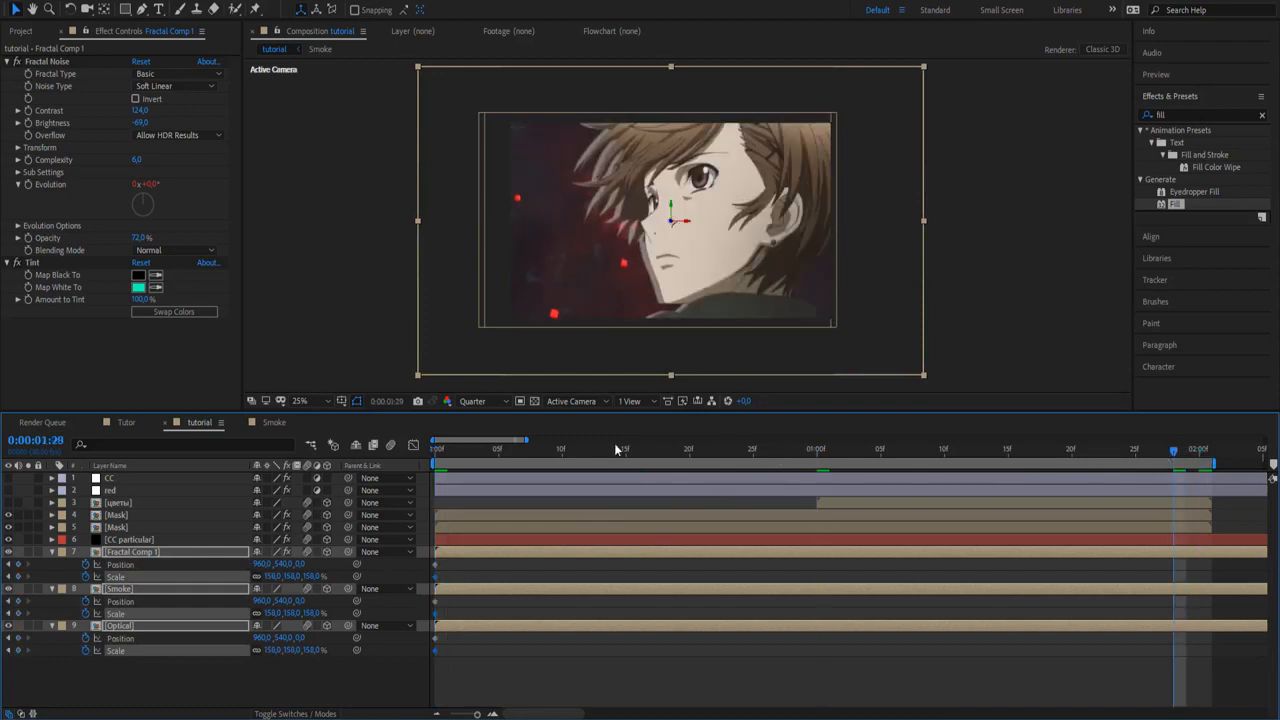
pyautogui.moveTo(287, 601); pyautogui.dragTo(65, 609)
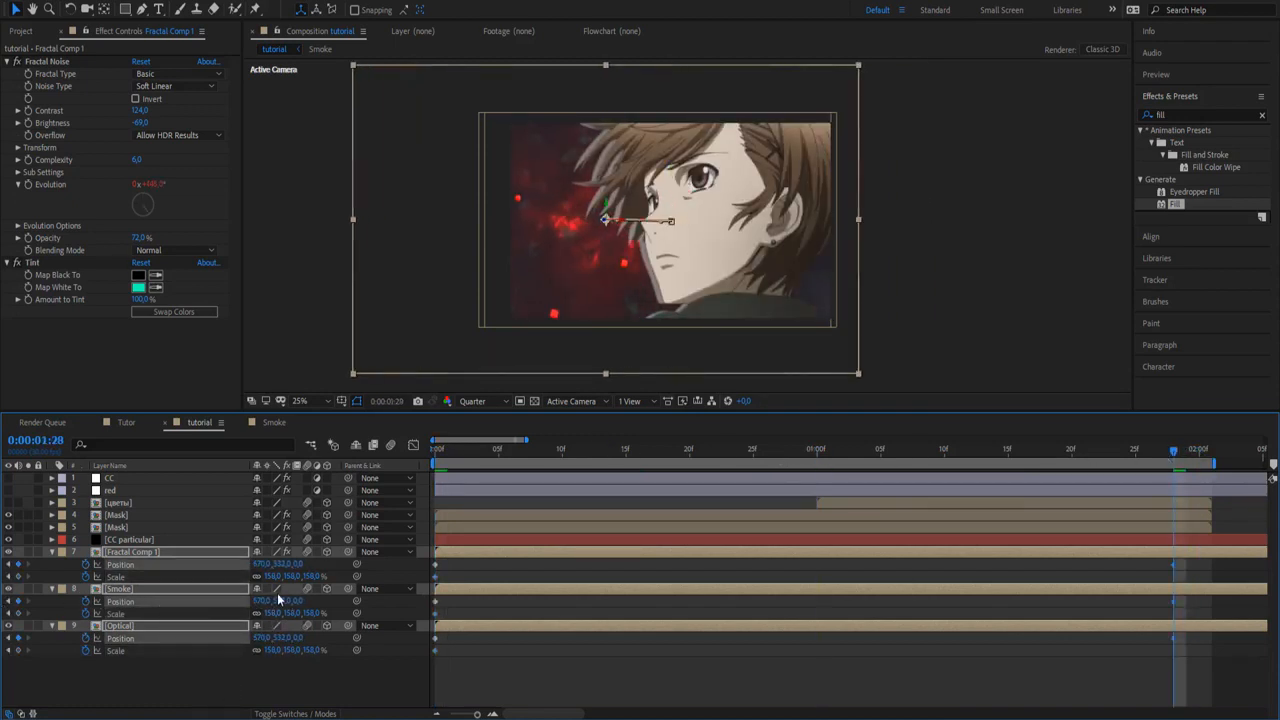
pyautogui.moveTo(264, 565)
pyautogui.mouseDown()
pyautogui.moveTo(249, 565)
pyautogui.moveTo(291, 577)
pyautogui.moveTo(255, 577)
pyautogui.moveTo(278, 577)
pyautogui.mouseUp()
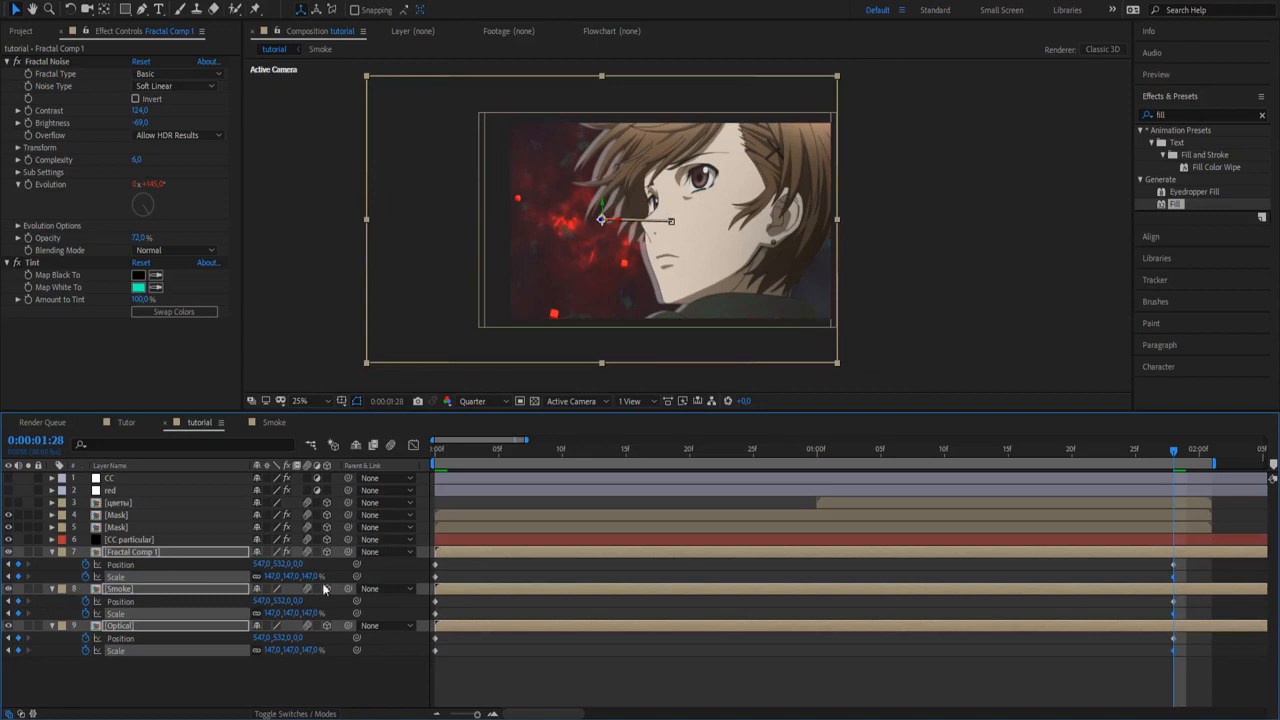
# Apply Easy Ease to all Position and Scale keyframes of the three background layers, and collapse and deselect those layers
pyautogui.moveTo(1194, 565); pyautogui.dragTo(410, 705)
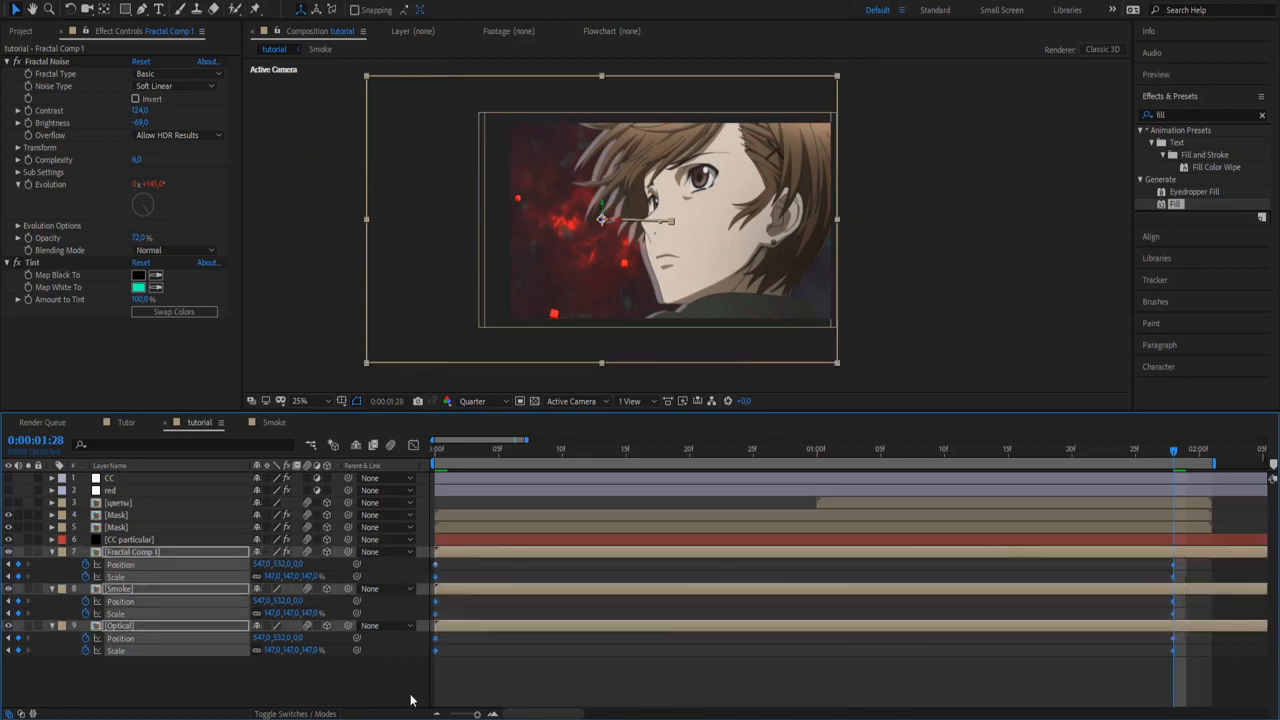
pyautogui.click(52, 553)
pyautogui.click(52, 566)
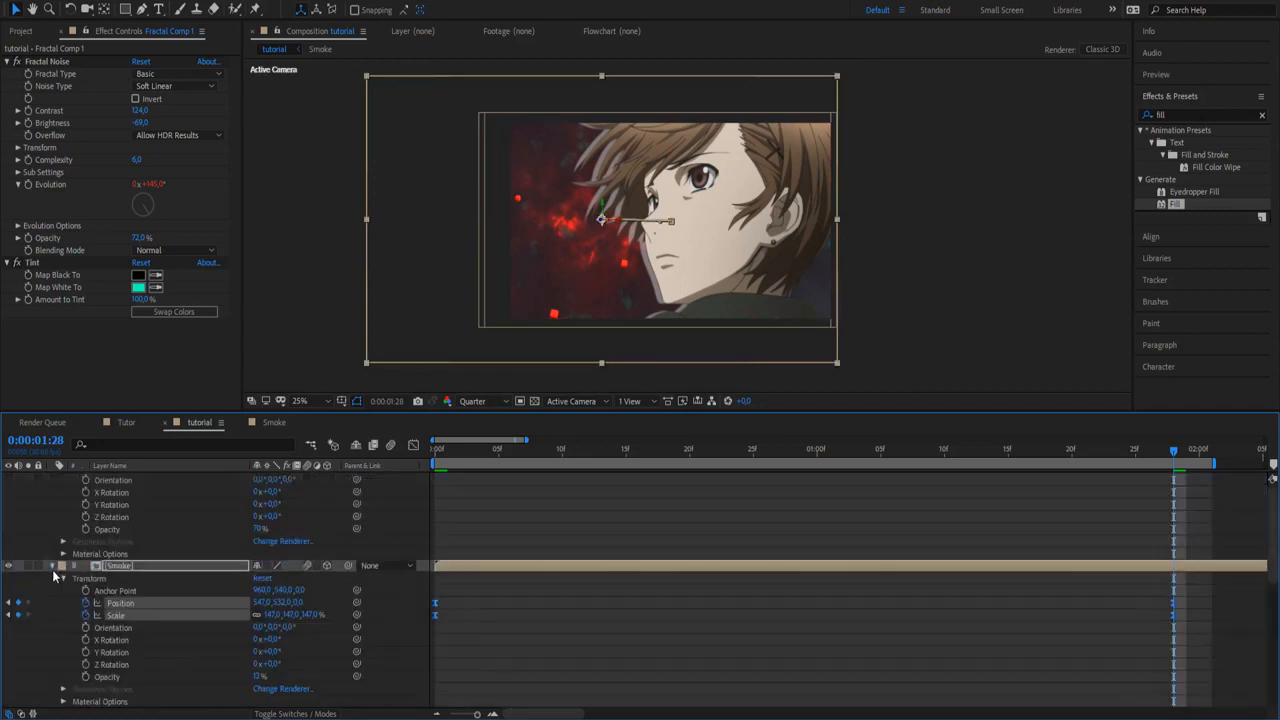
pyautogui.click(52, 567)
pyautogui.click(123, 634)
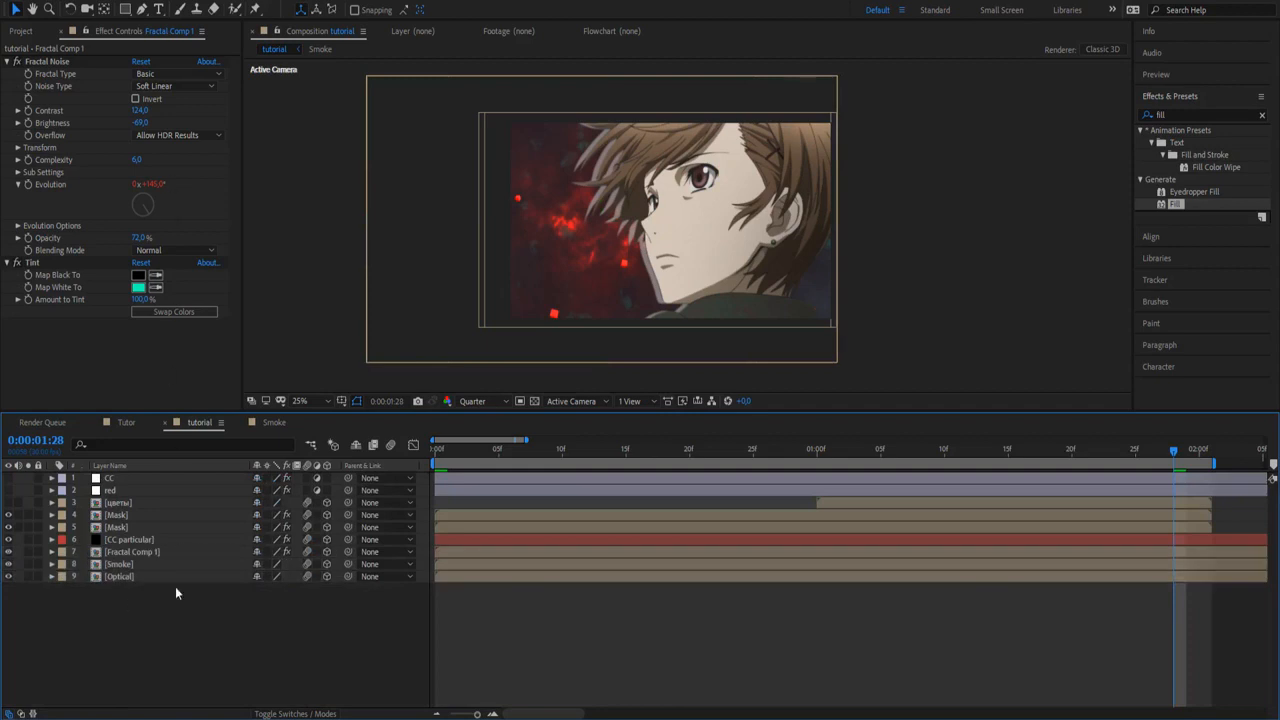
# Add a camera layer and keyframe its Point of Interest and Position at the start of the composition
pyautogui.hotkey('ctrl', 'alt', 'y')
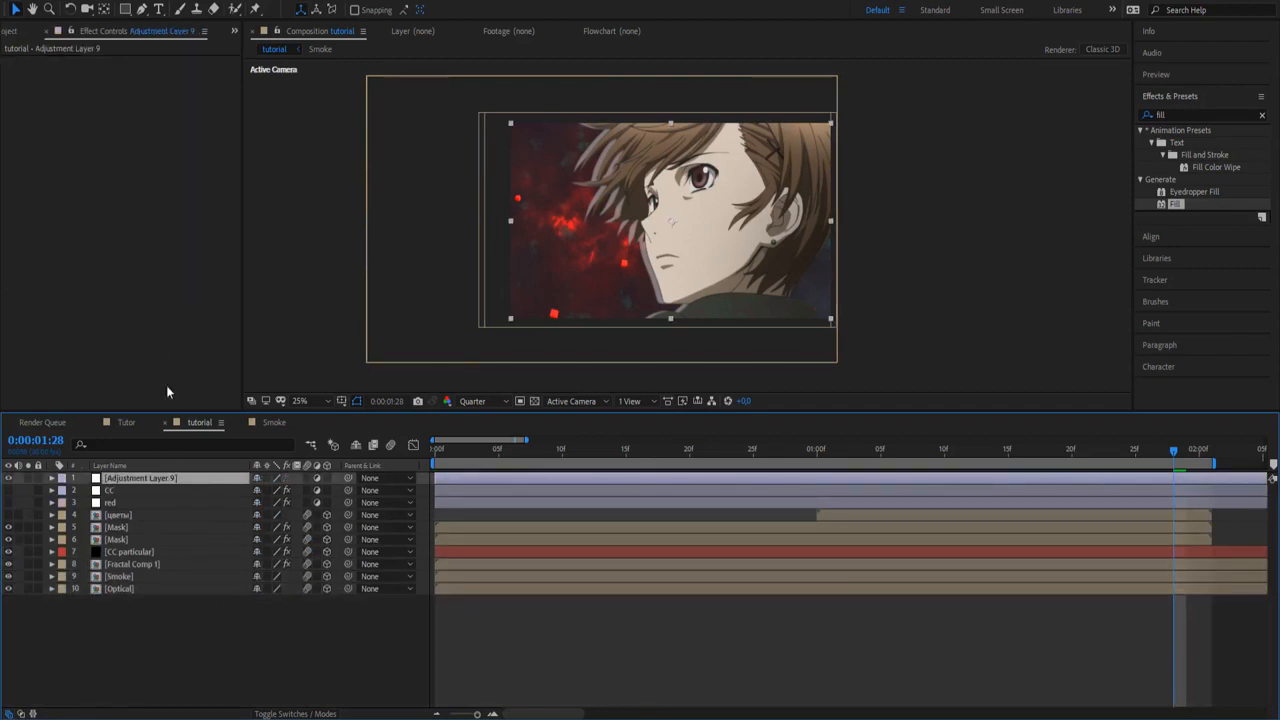
pyautogui.hotkey('ctrl', 'z')
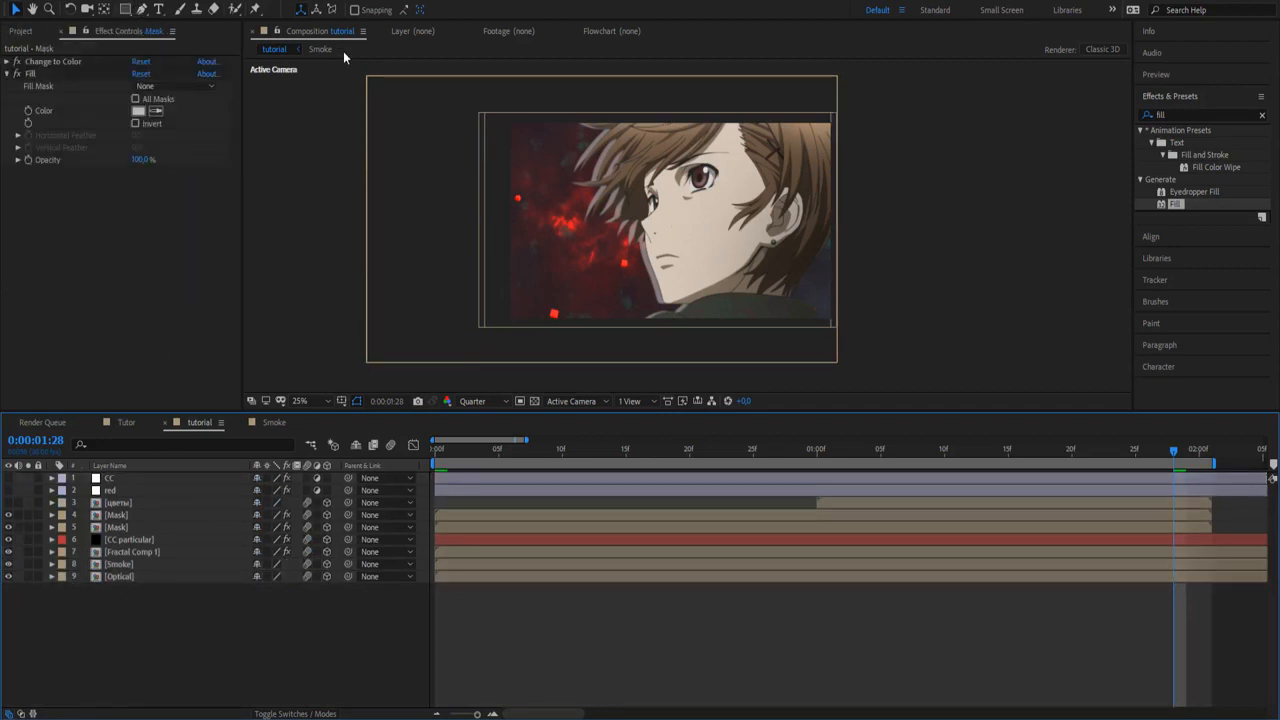
pyautogui.hotkey('ctrl', 'alt', 'shift', 'c')
pyautogui.click(780, 504)
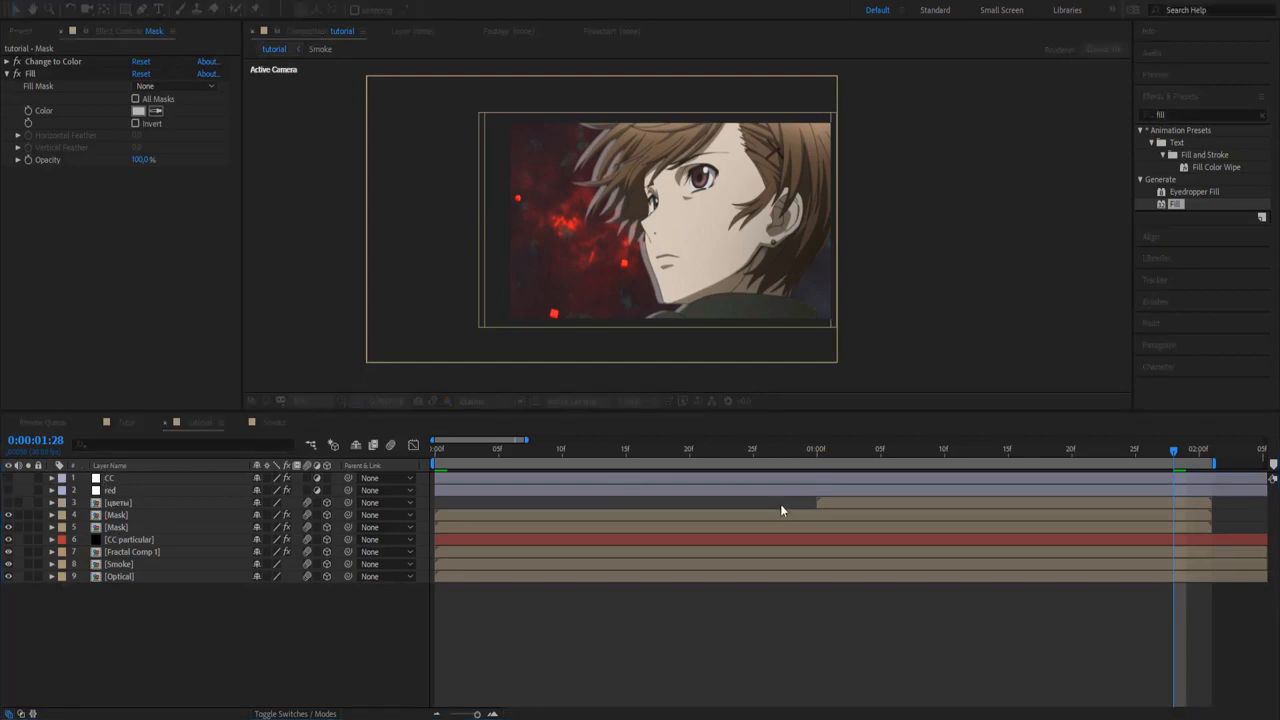
pyautogui.click(53, 478)
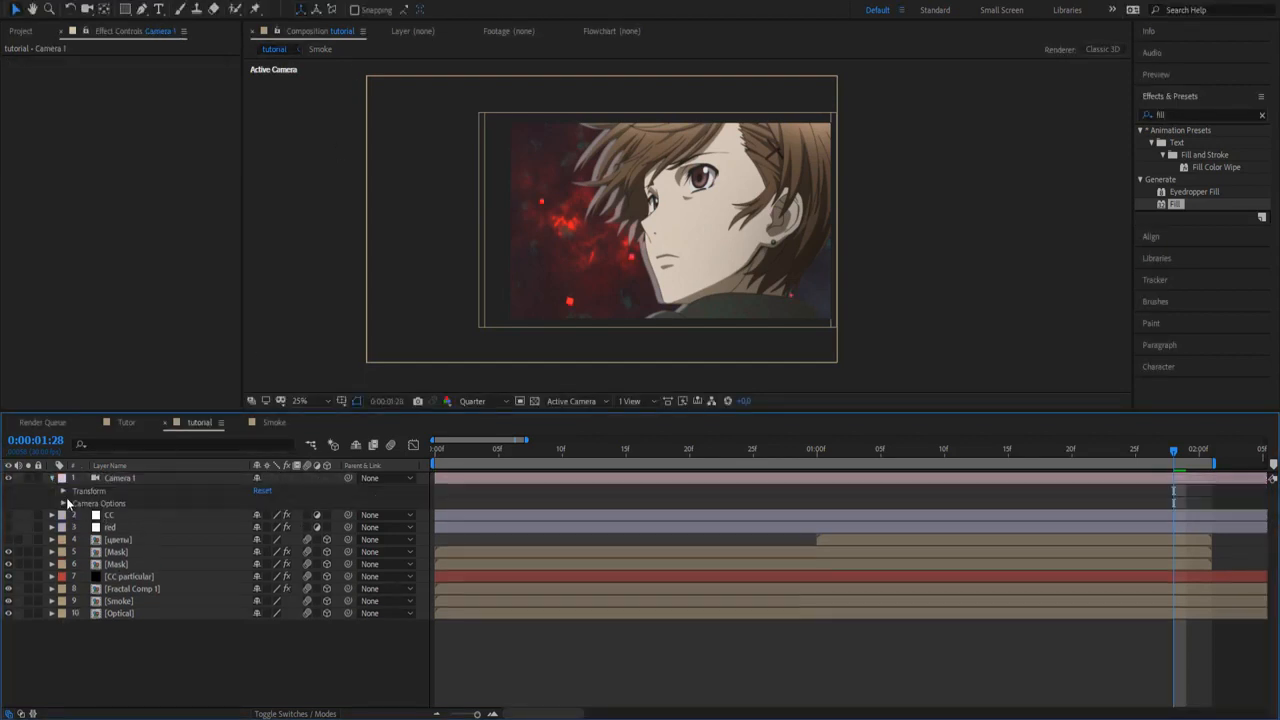
pyautogui.click(63, 491)
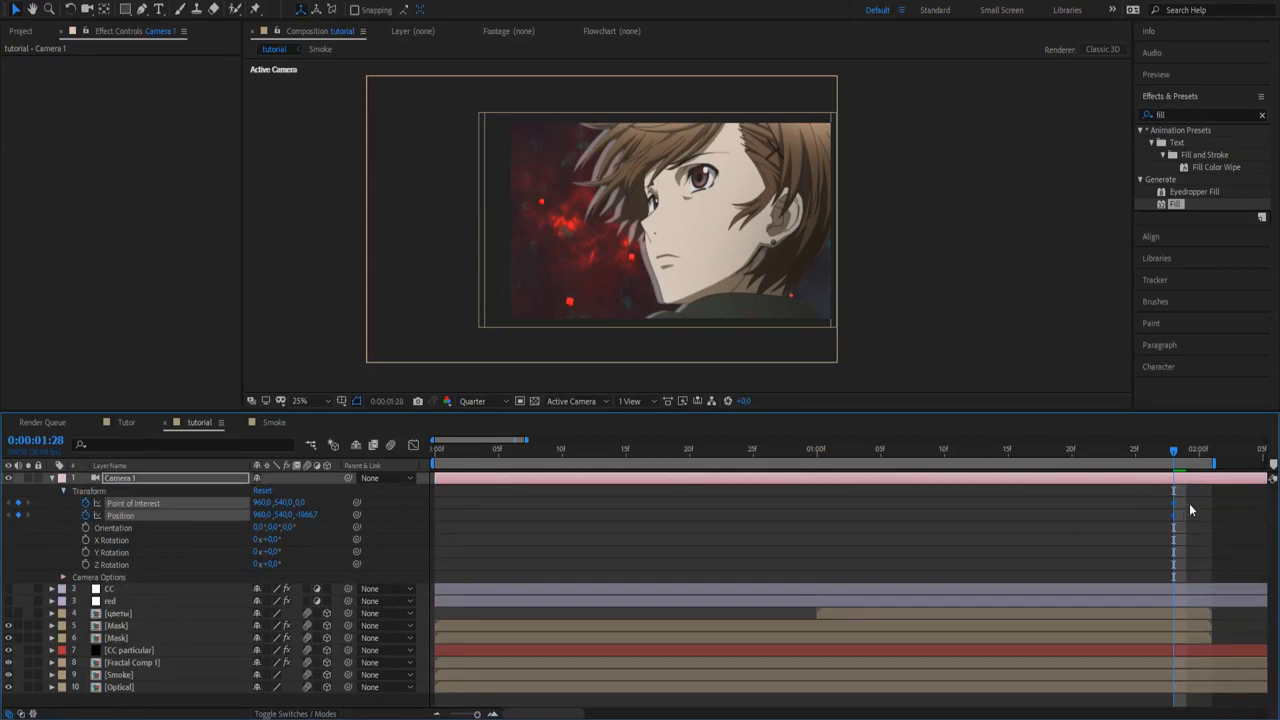
pyautogui.moveTo(1190, 505); pyautogui.dragTo(435, 515)
# At 0:00:01:28, move the camera to Position 460.2, 540.8, -1336.2 with its Point of Interest at 460.2, 540.8, 0
pyautogui.press('c')
pyautogui.moveTo(677, 212); pyautogui.dragTo(694, 147)
pyautogui.press('c')
pyautogui.hotkey('ctrl', 'z')
pyautogui.press('c')
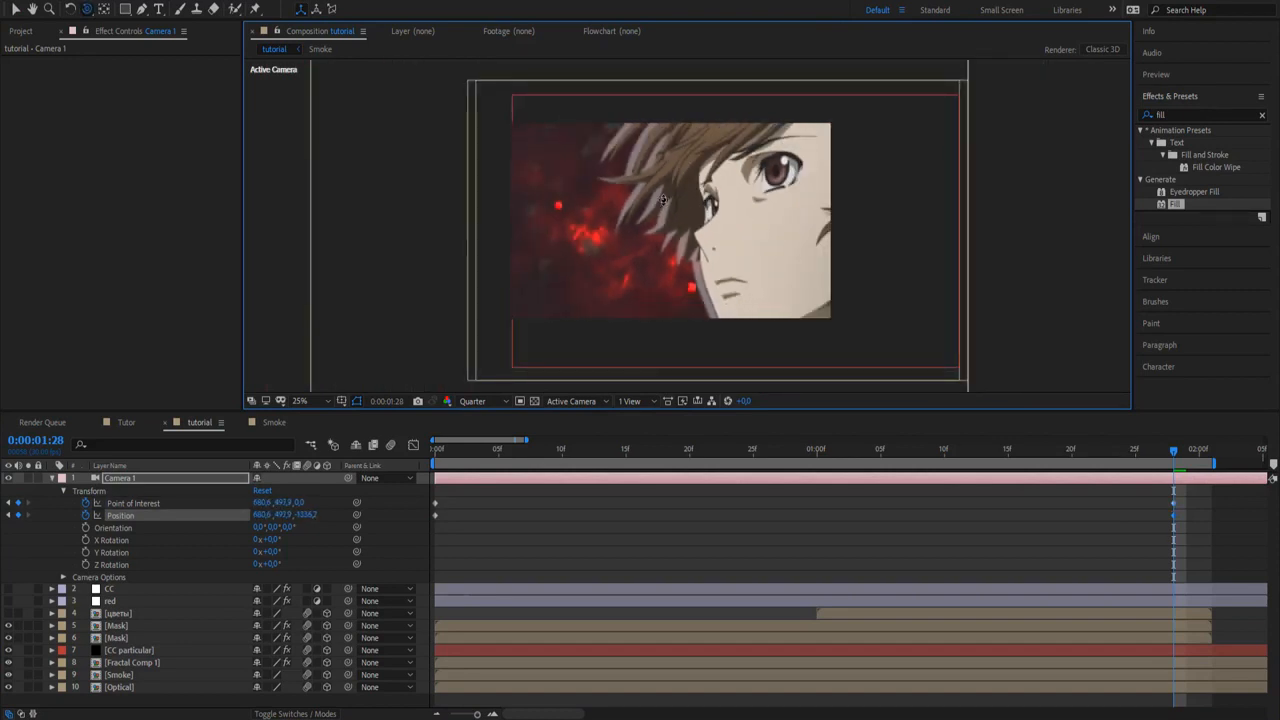
pyautogui.press('c')
pyautogui.moveTo(640, 196); pyautogui.dragTo(693, 186)
# Ease the camera keyframes and reshape their speed curves to peak early, with handles reaching about 0:00:00:05 and 0:00:01:14
pyautogui.moveTo(1219, 510); pyautogui.dragTo(405, 535)
pyautogui.click(413, 445)
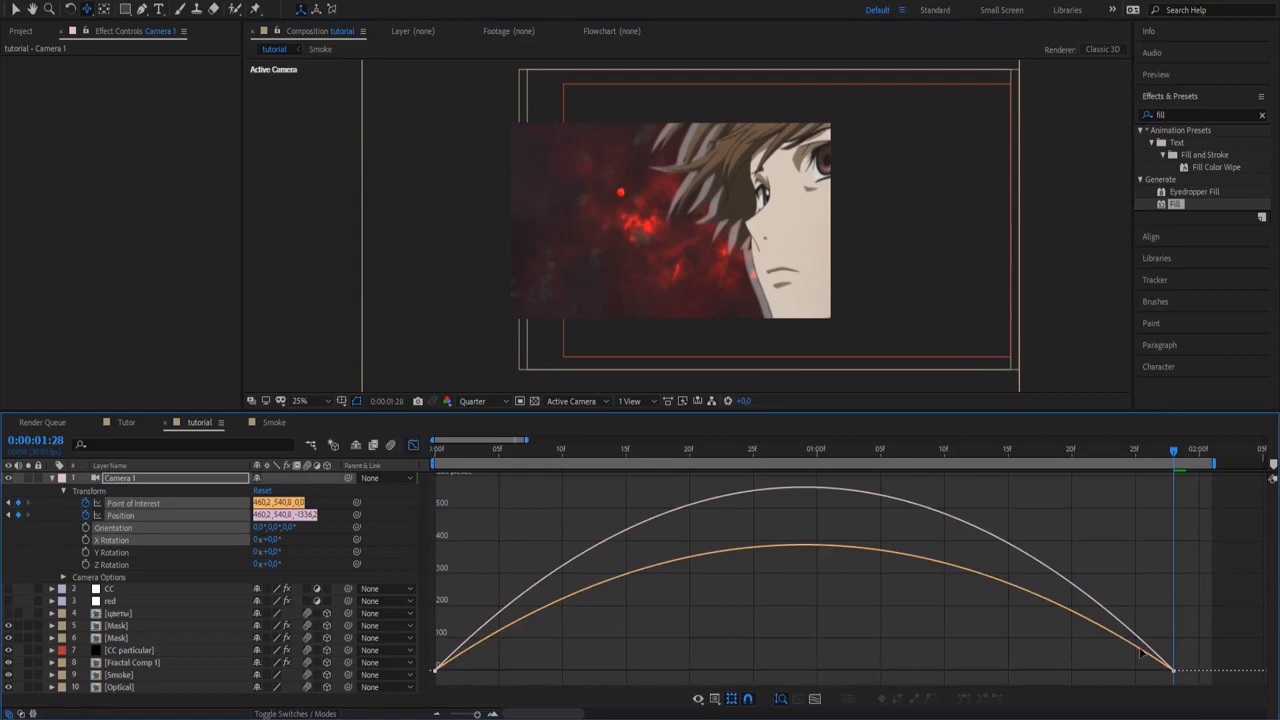
pyautogui.moveTo(1222, 646); pyautogui.dragTo(1085, 665)
pyautogui.moveTo(617, 656); pyautogui.dragTo(320, 686)
pyautogui.moveTo(558, 665); pyautogui.dragTo(601, 662)
pyautogui.moveTo(886, 643); pyautogui.dragTo(1220, 702)
pyautogui.moveTo(1085, 665); pyautogui.dragTo(1001, 665)
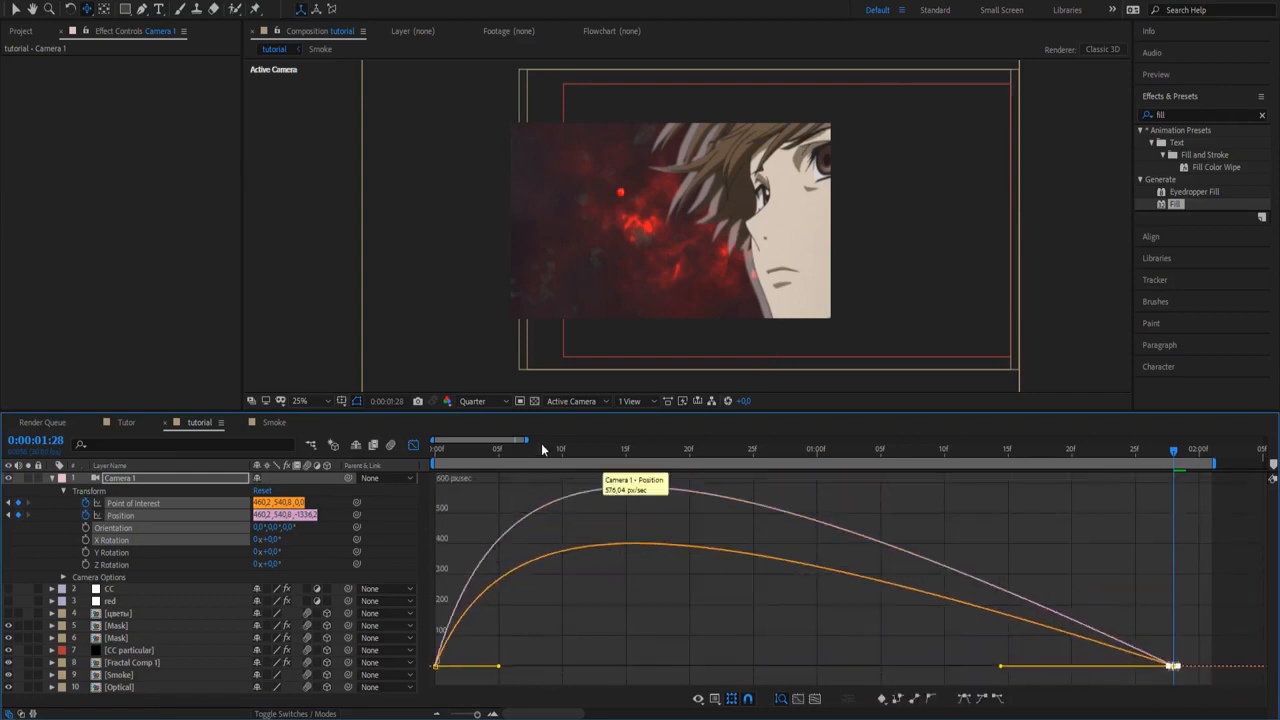
# Preview the camera animation from the first frame, close the graph editor and collapse the camera's properties
pyautogui.press('Home')
pyautogui.press('space')
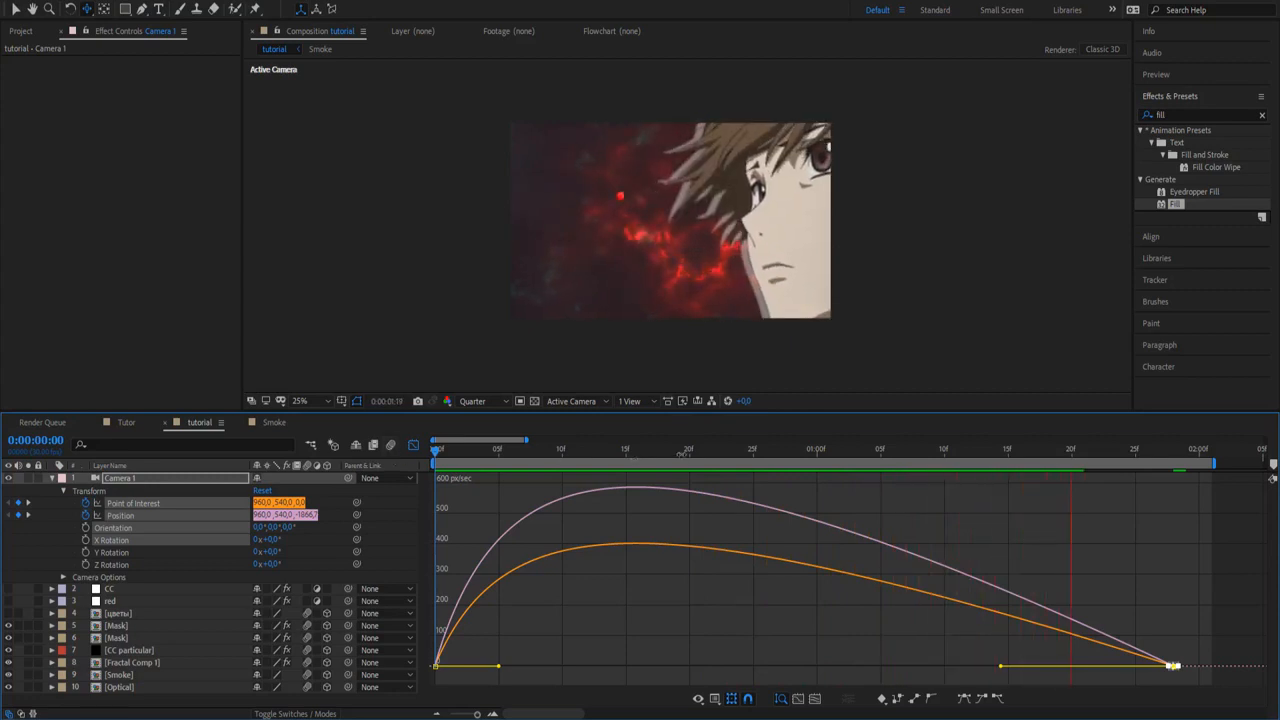
pyautogui.press('space')
pyautogui.press('space')
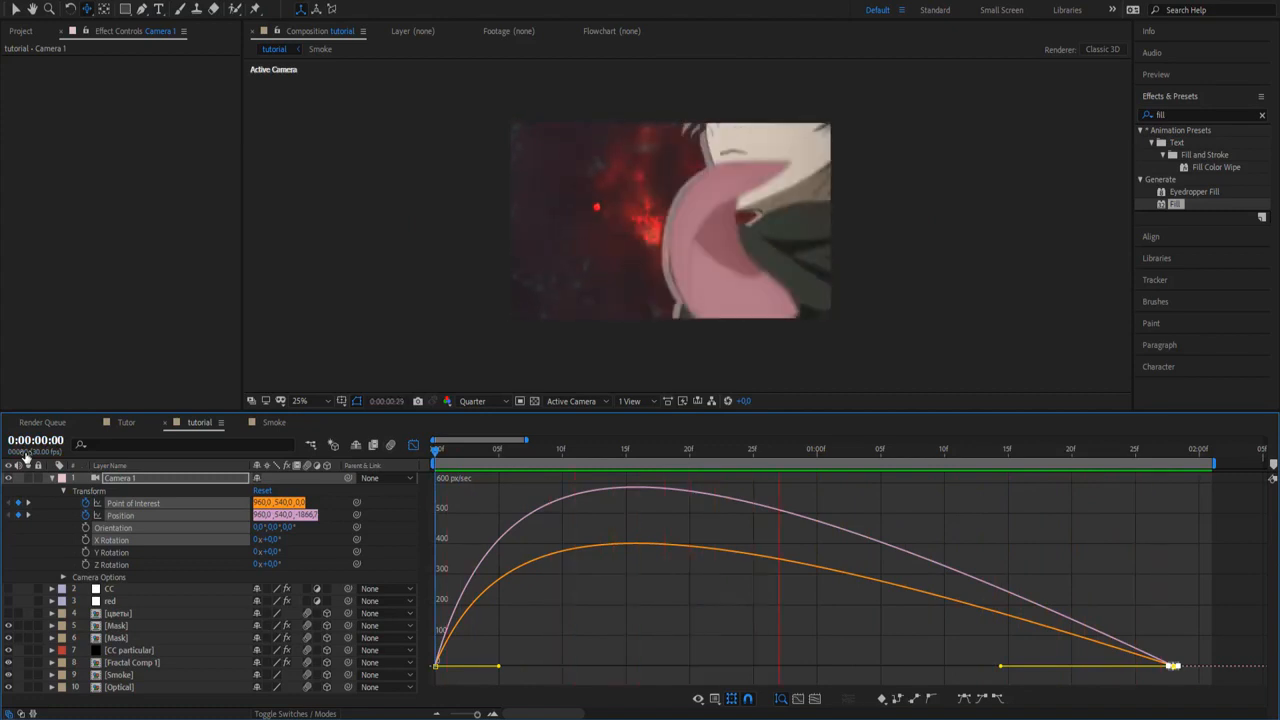
pyautogui.click(412, 446)
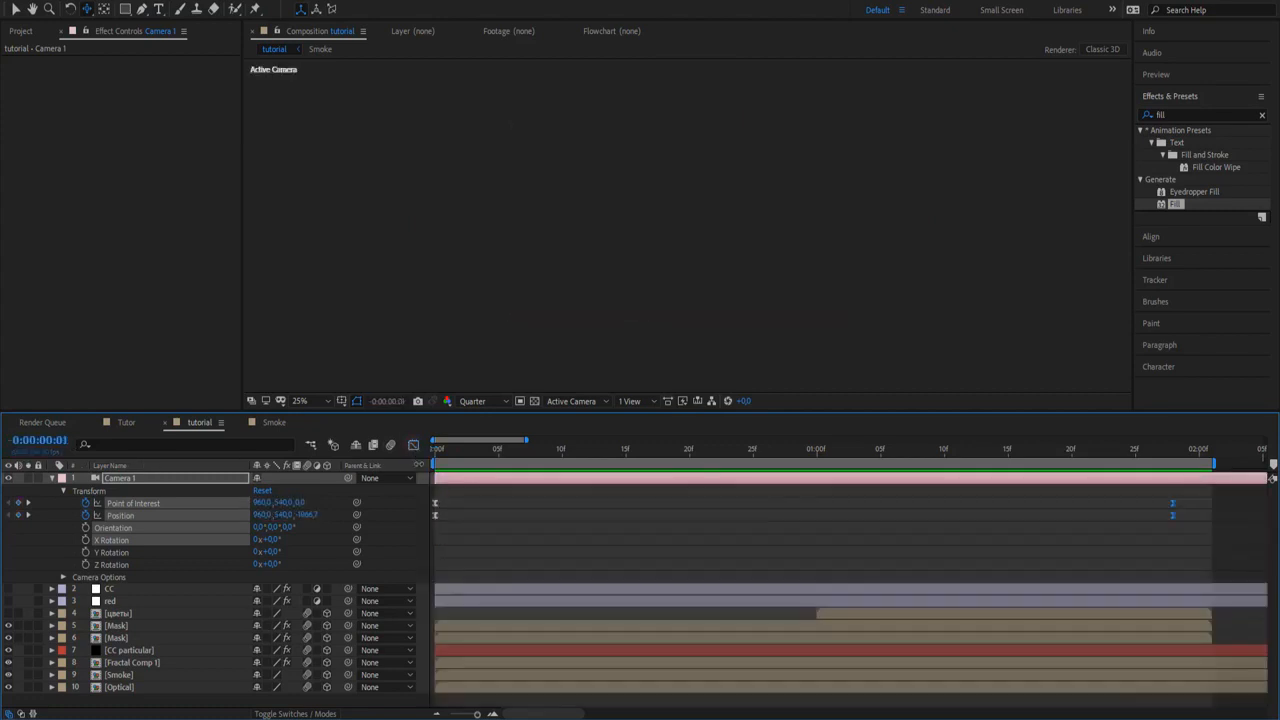
pyautogui.click(52, 479)
# Set the first-frame Position of Fractal Comp 1, Smoke and Optical to 1481, 574, 0 and preview the movement
pyautogui.click(919, 452)
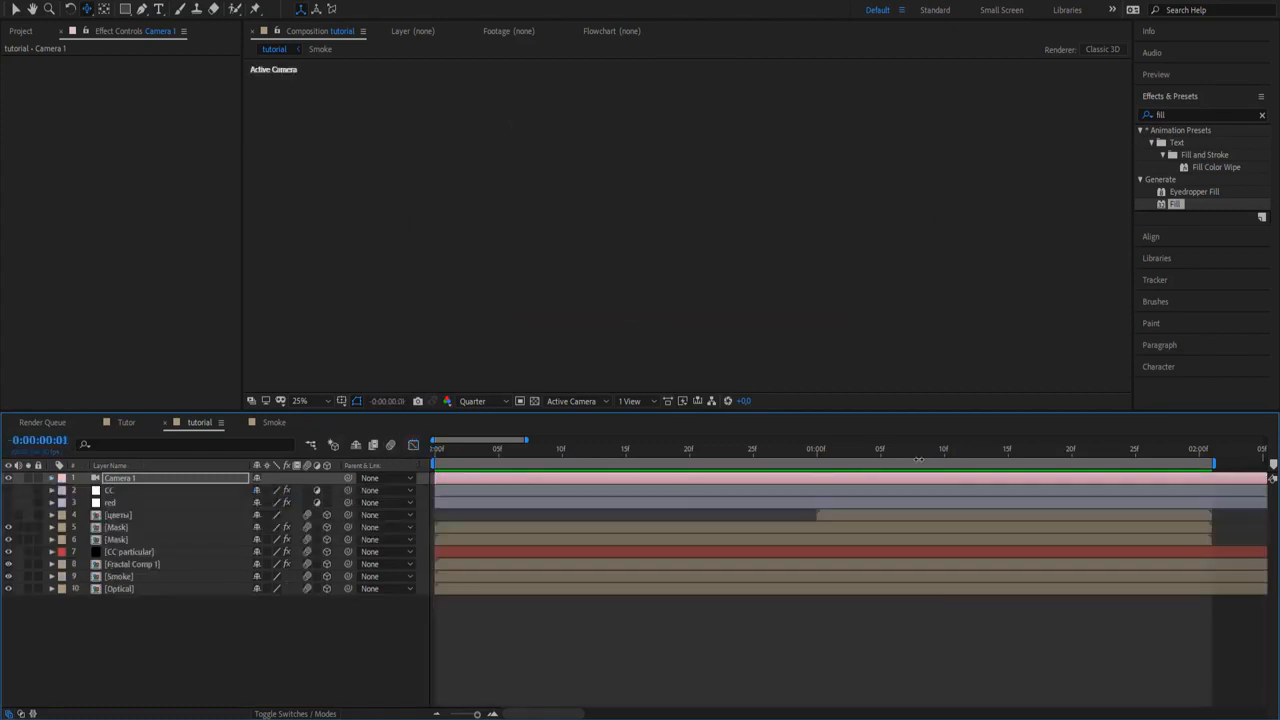
pyautogui.click(903, 580)
pyautogui.keyDown('shift'); pyautogui.click(903, 566); pyautogui.keyUp('shift')
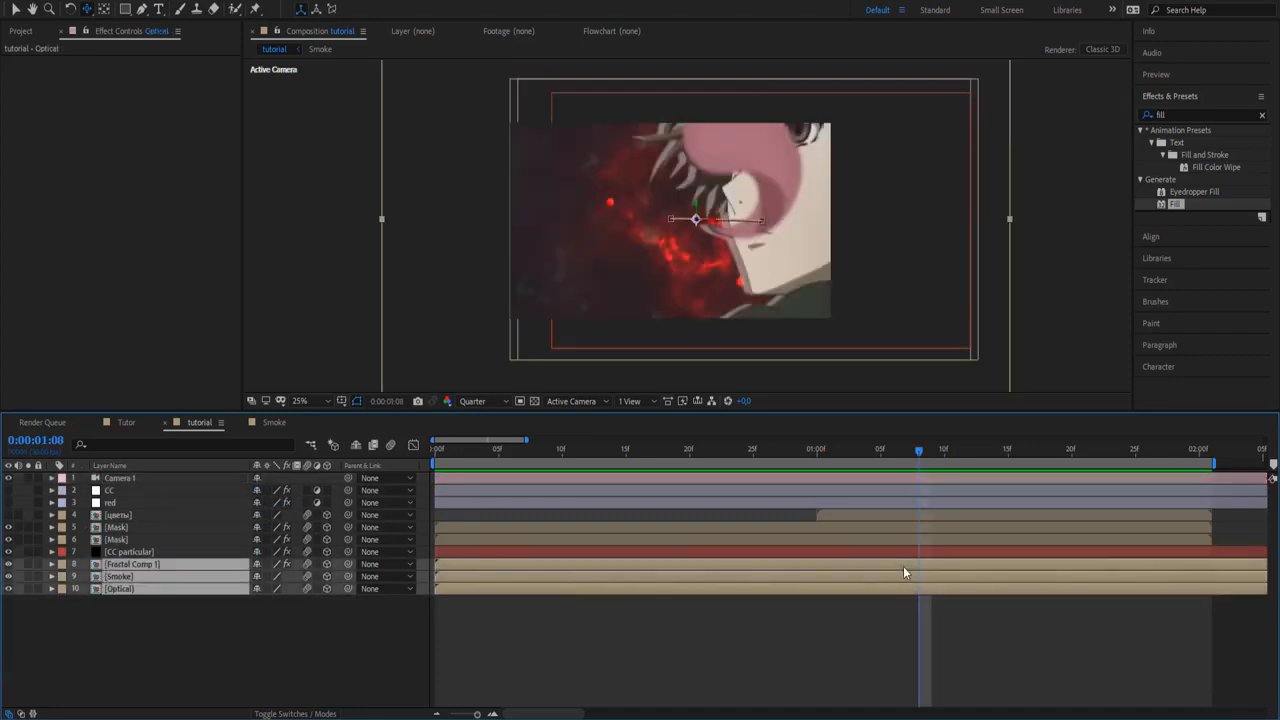
pyautogui.hotkey('alt', '[')
pyautogui.hotkey('ctrl', 'z')
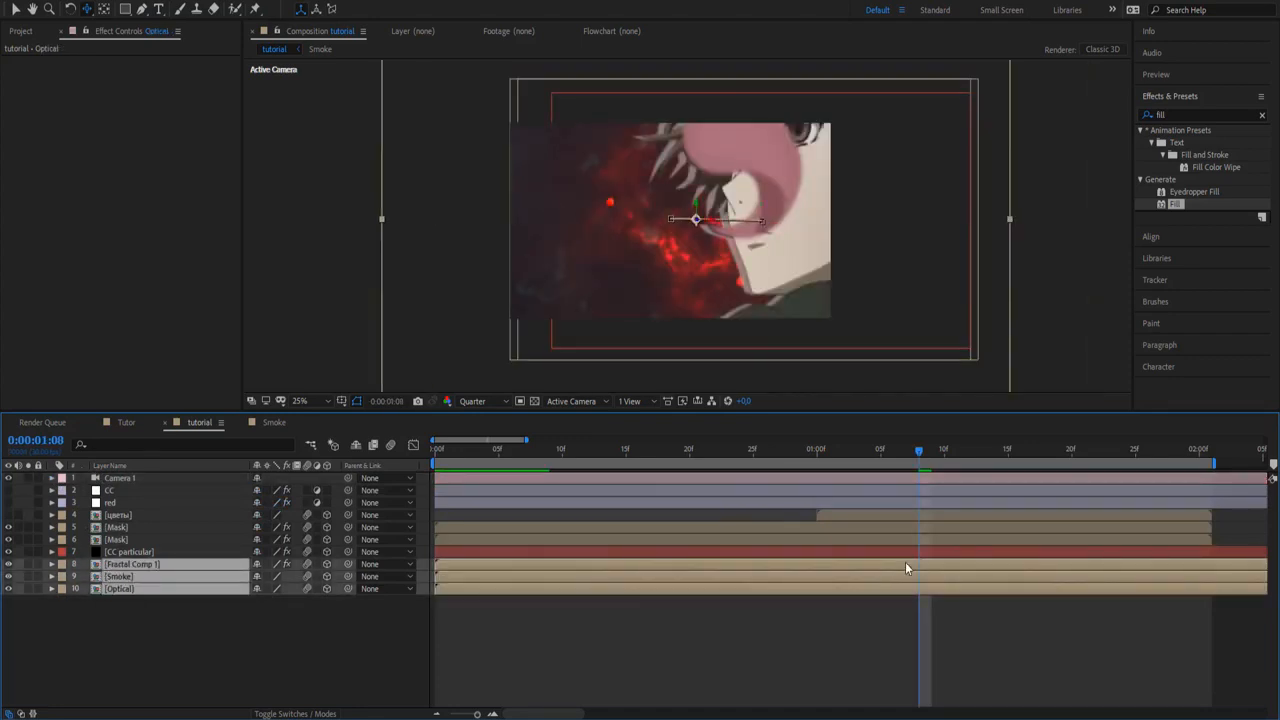
pyautogui.press('p')
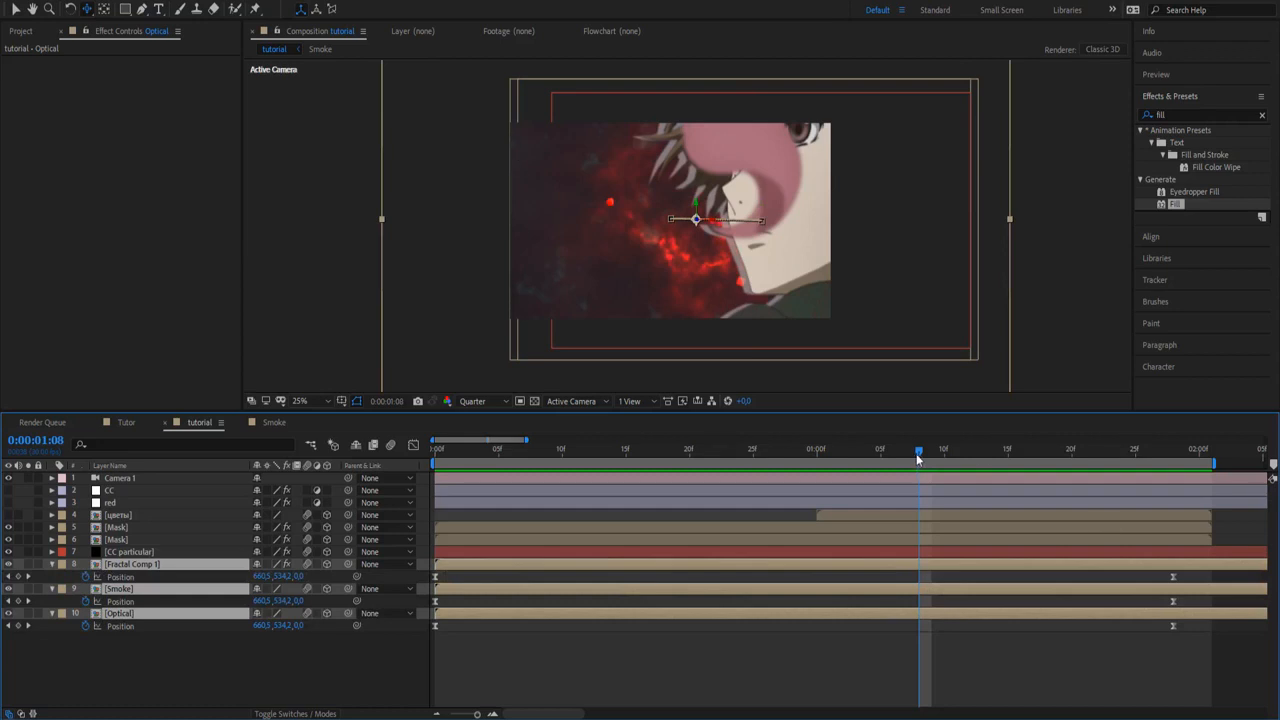
pyautogui.press('Home')
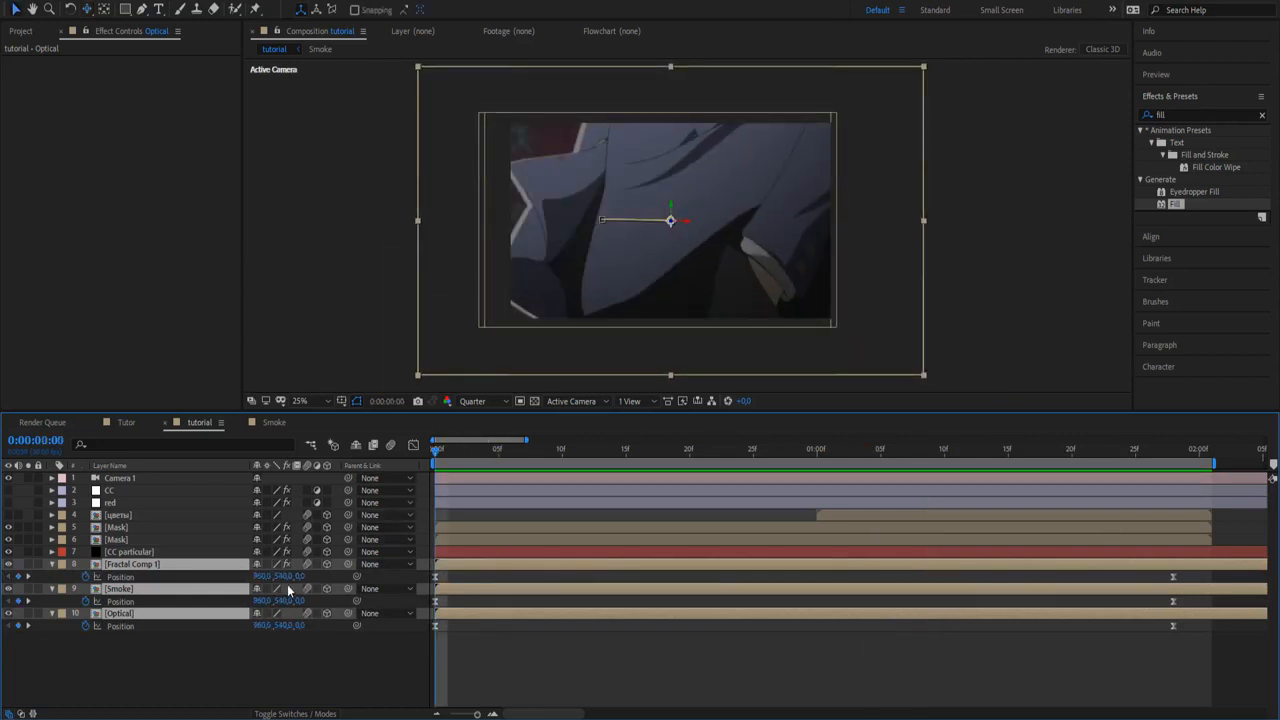
pyautogui.moveTo(277, 577); pyautogui.dragTo(611, 580)
pyautogui.press('space')
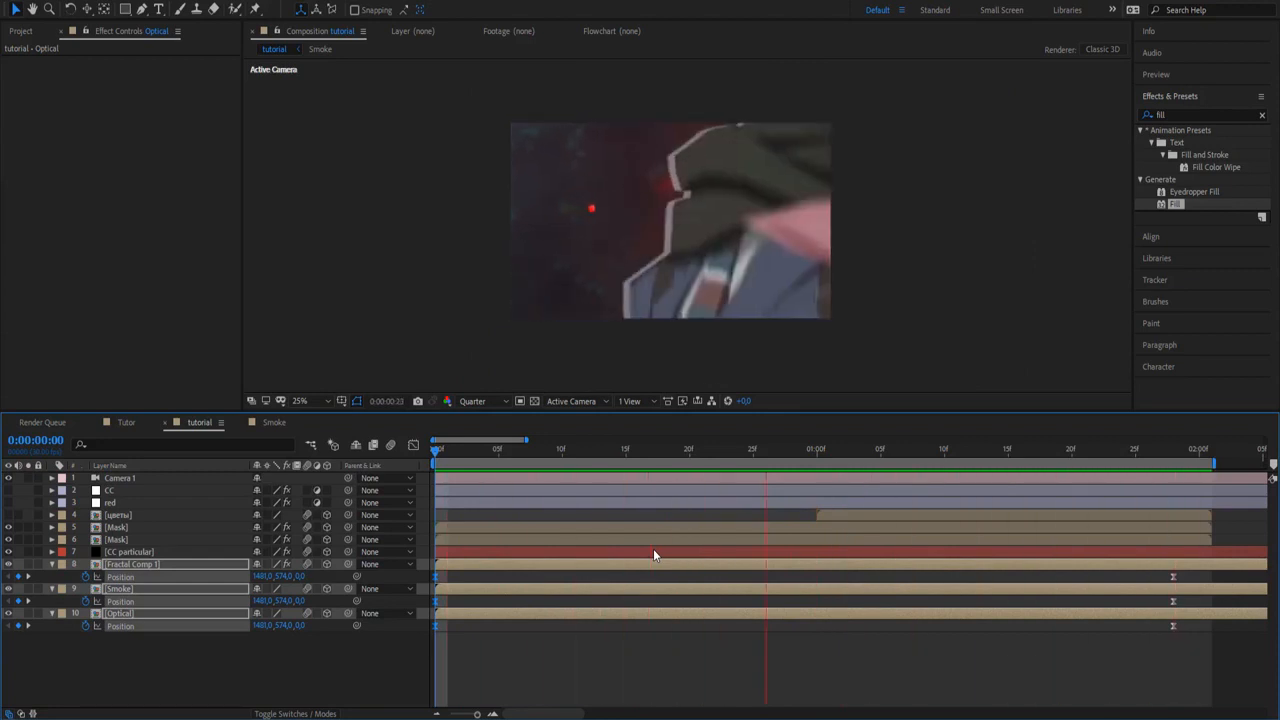
pyautogui.press('space')
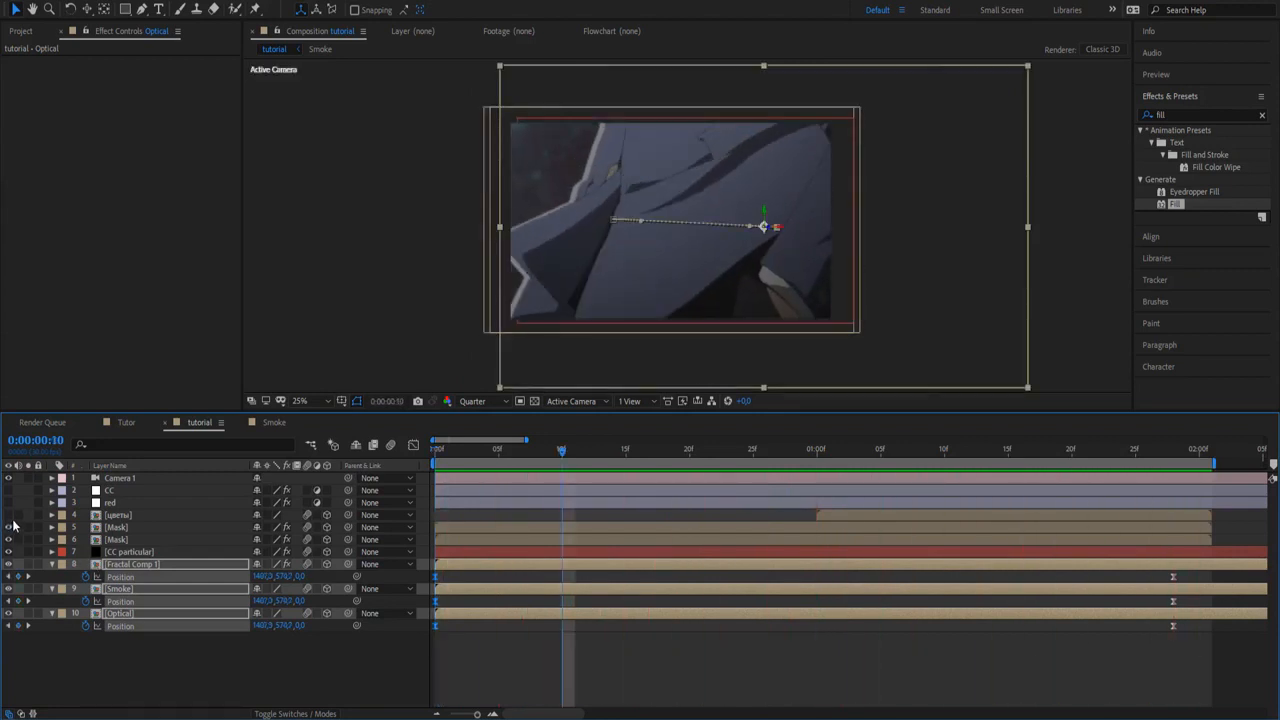
# Show the CC, red and цветы layers, and preview the composition at Full resolution with layer controls hidden
pyautogui.click(472, 401)
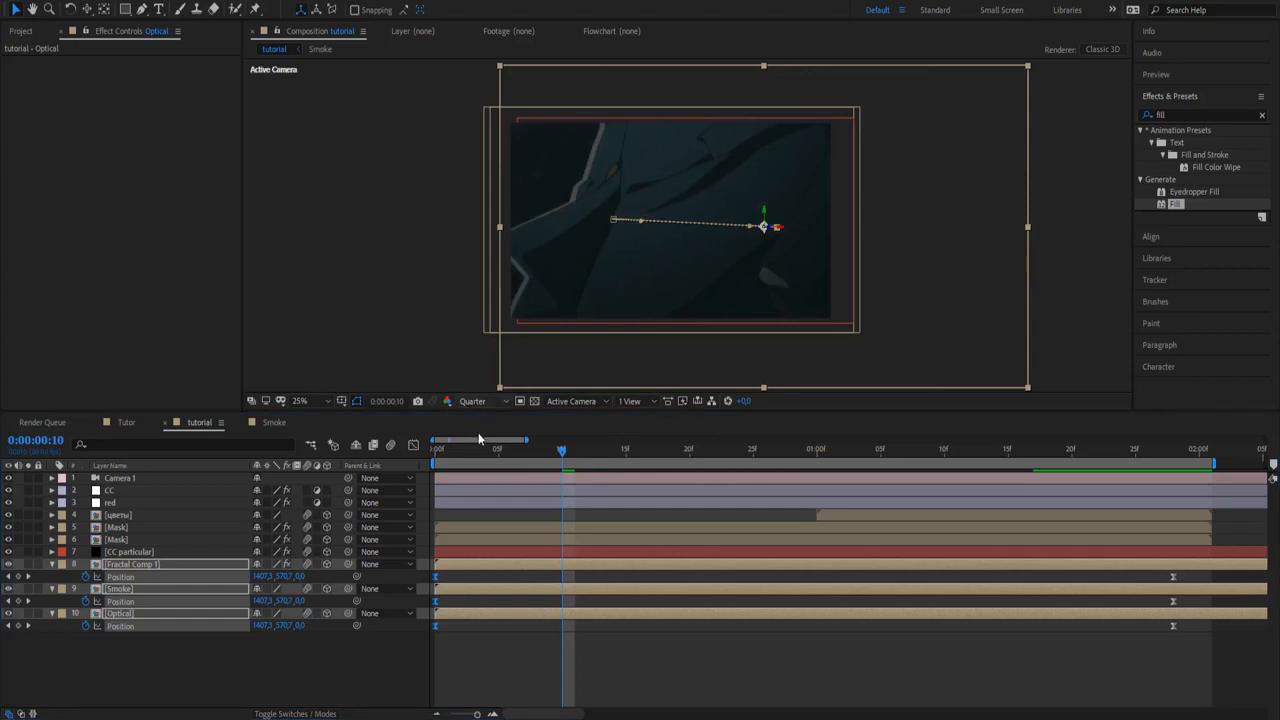
pyautogui.click(478, 432)
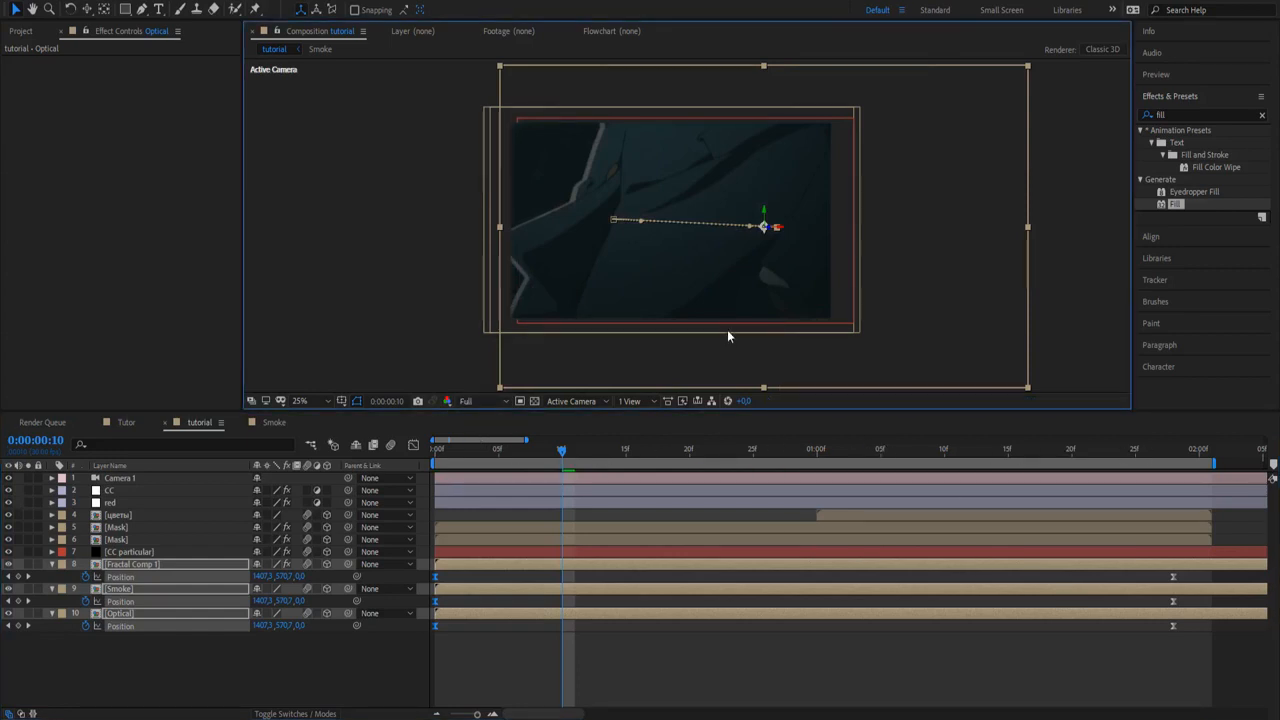
pyautogui.hotkey('ctrl', 'shift', 'h')
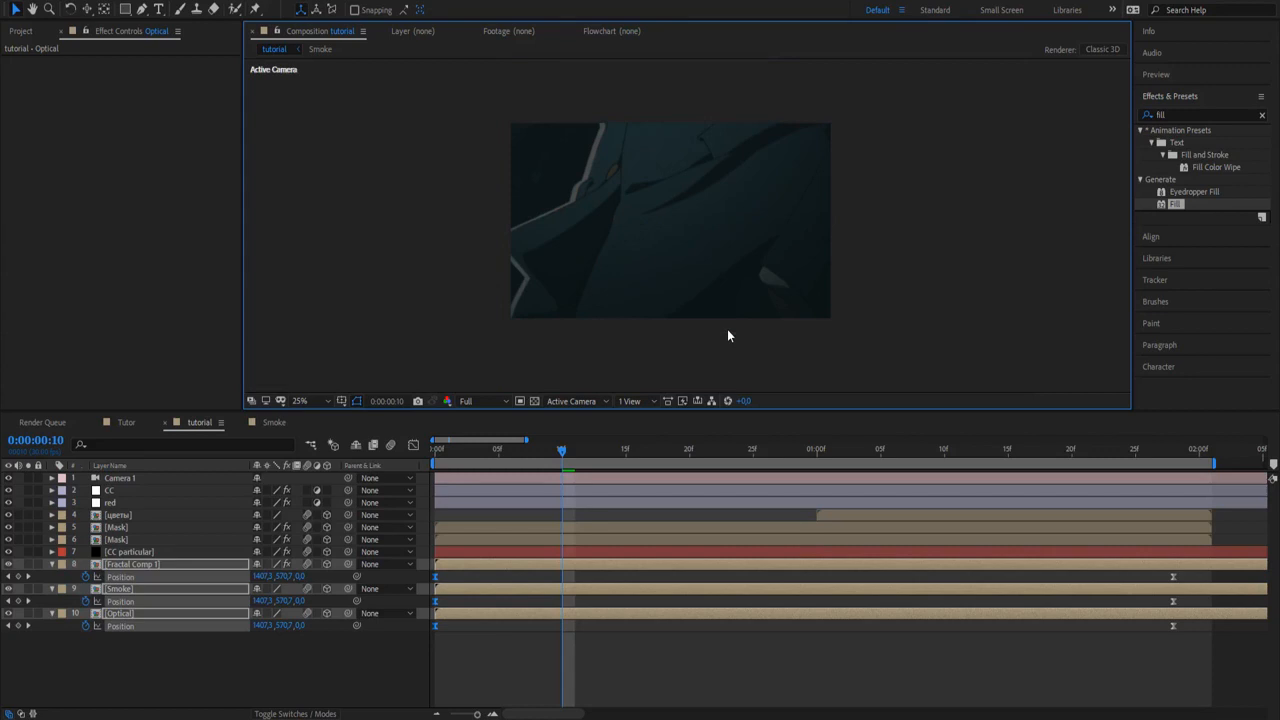
pyautogui.press('space')
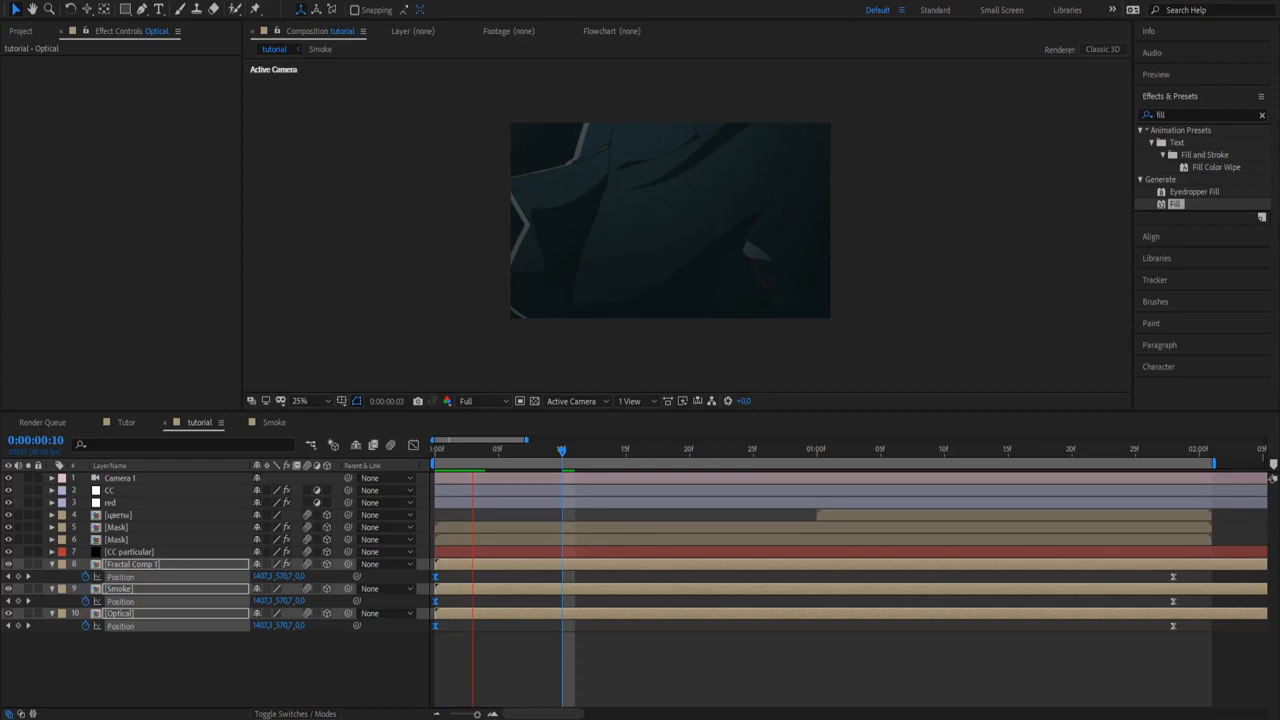
# Enable motion blur for the composition and preview it at Quarter resolution, fitted to the viewer
pyautogui.moveTo(552, 453); pyautogui.dragTo(505, 452)
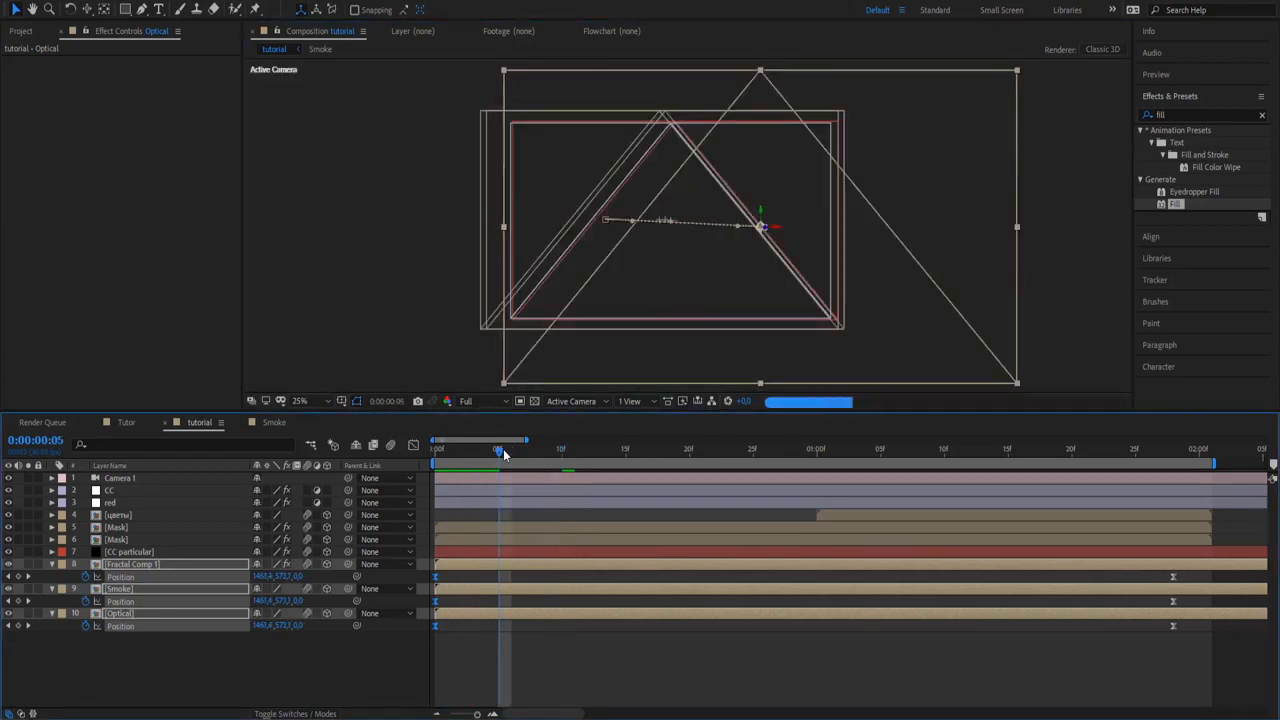
pyautogui.click(393, 446)
pyautogui.press('space')
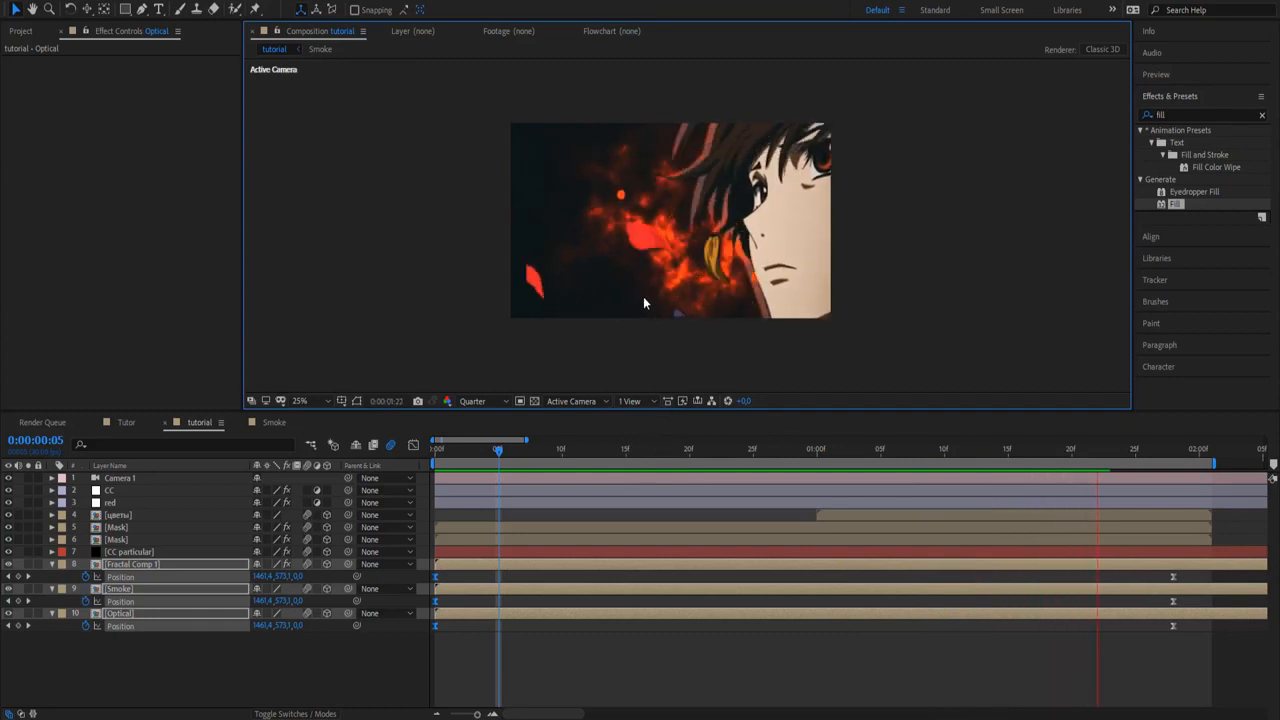
pyautogui.click(328, 401)
pyautogui.click(325, 303)
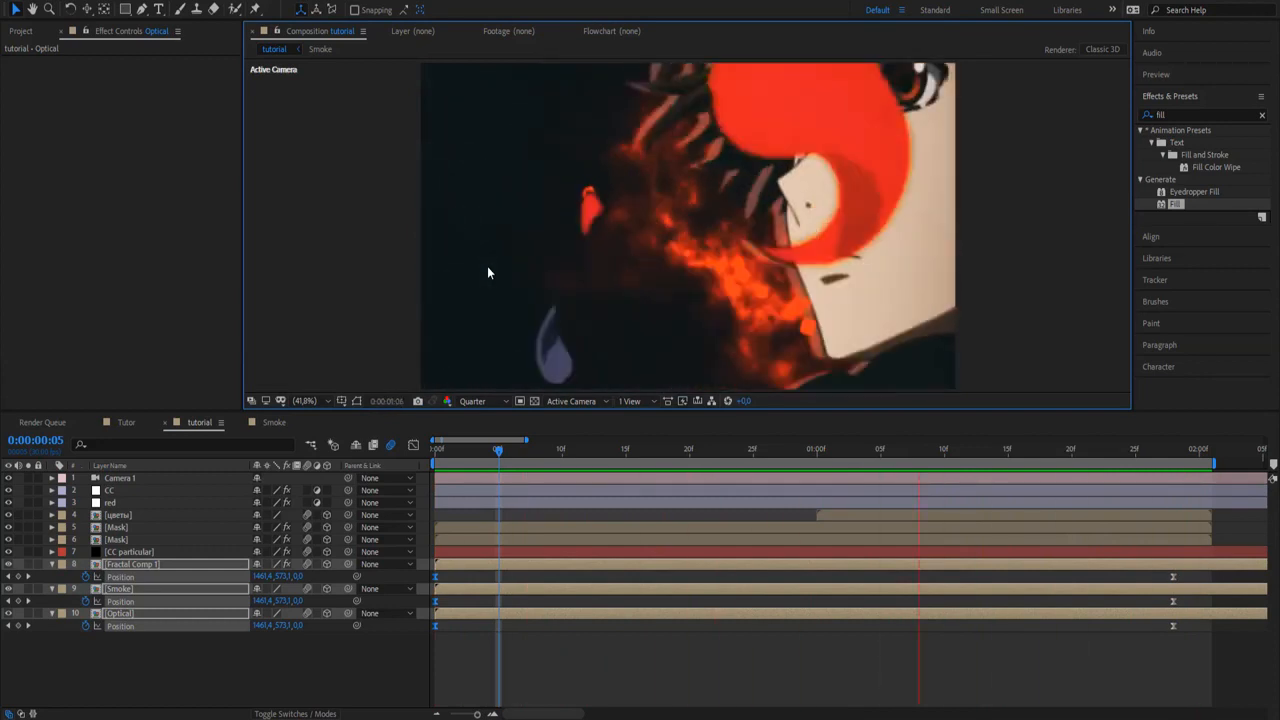